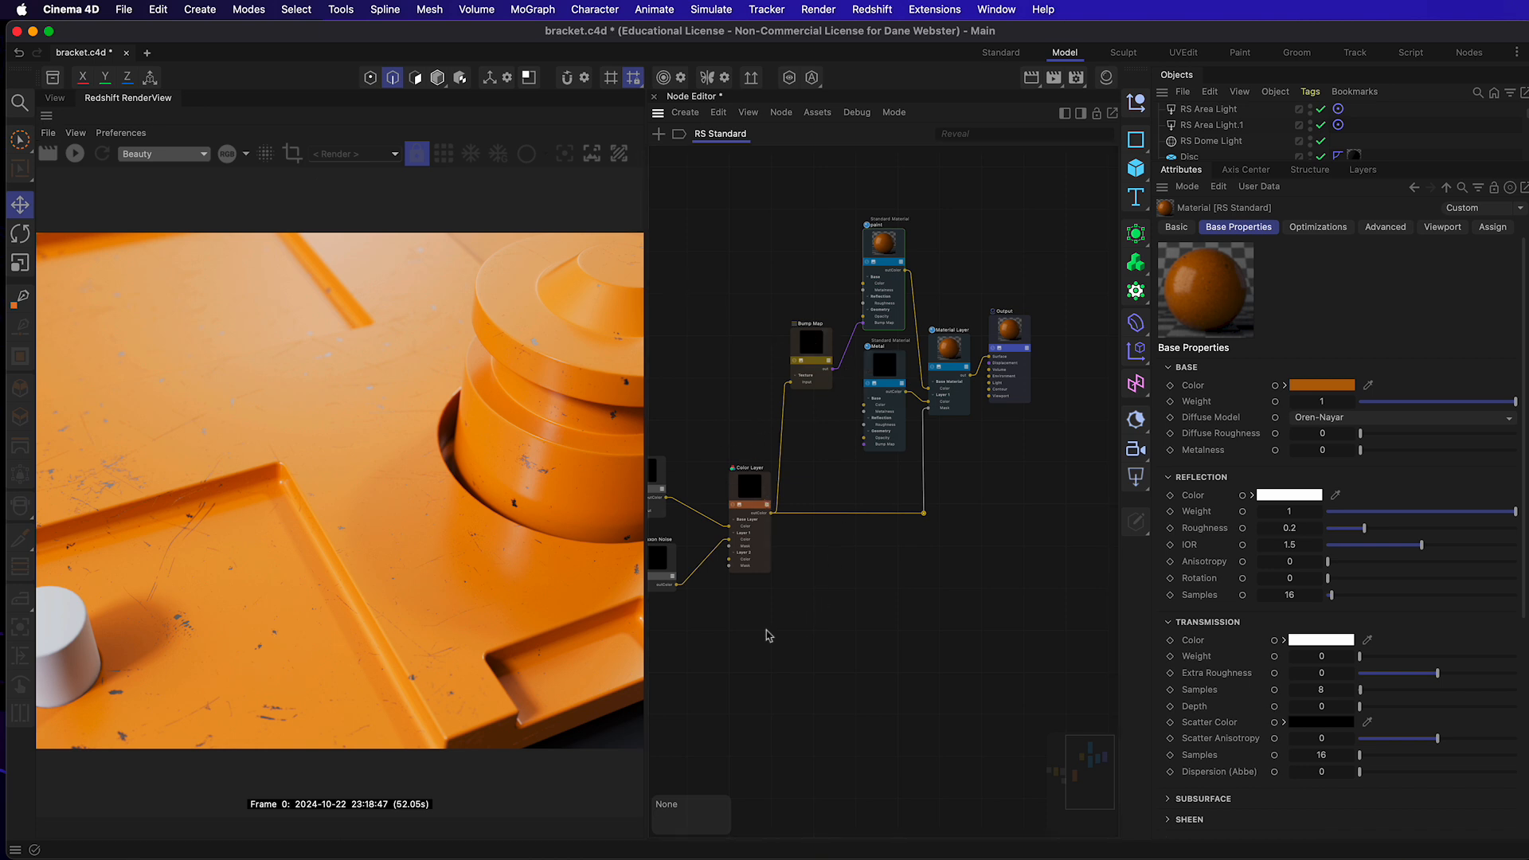
Step: Review the material's node graph, checking the settings of the Ramp and Color Layer nodes
scroll(761, 643, left, 5)
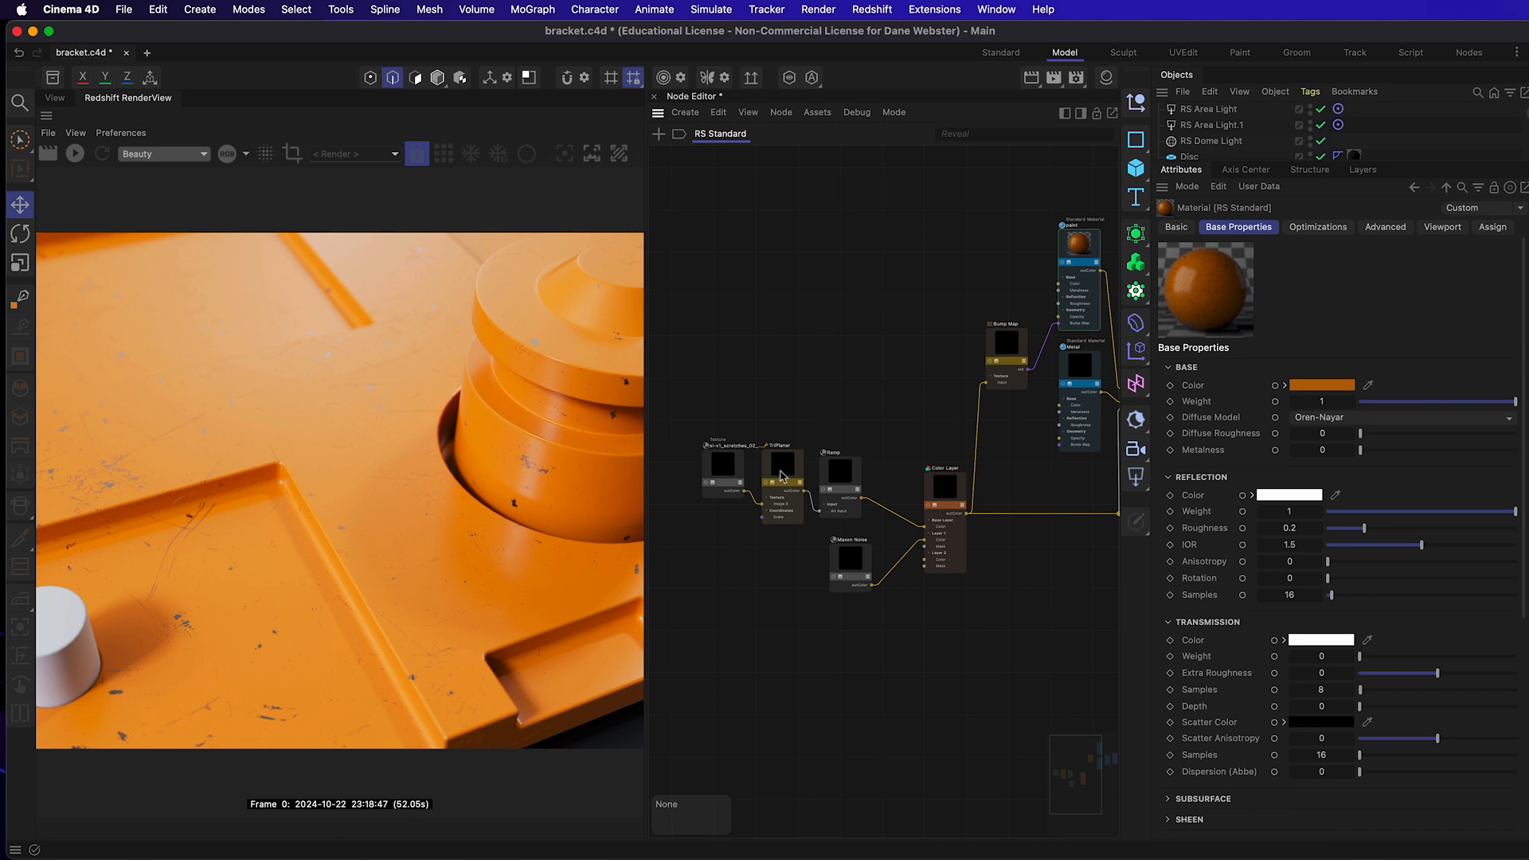
click(840, 471)
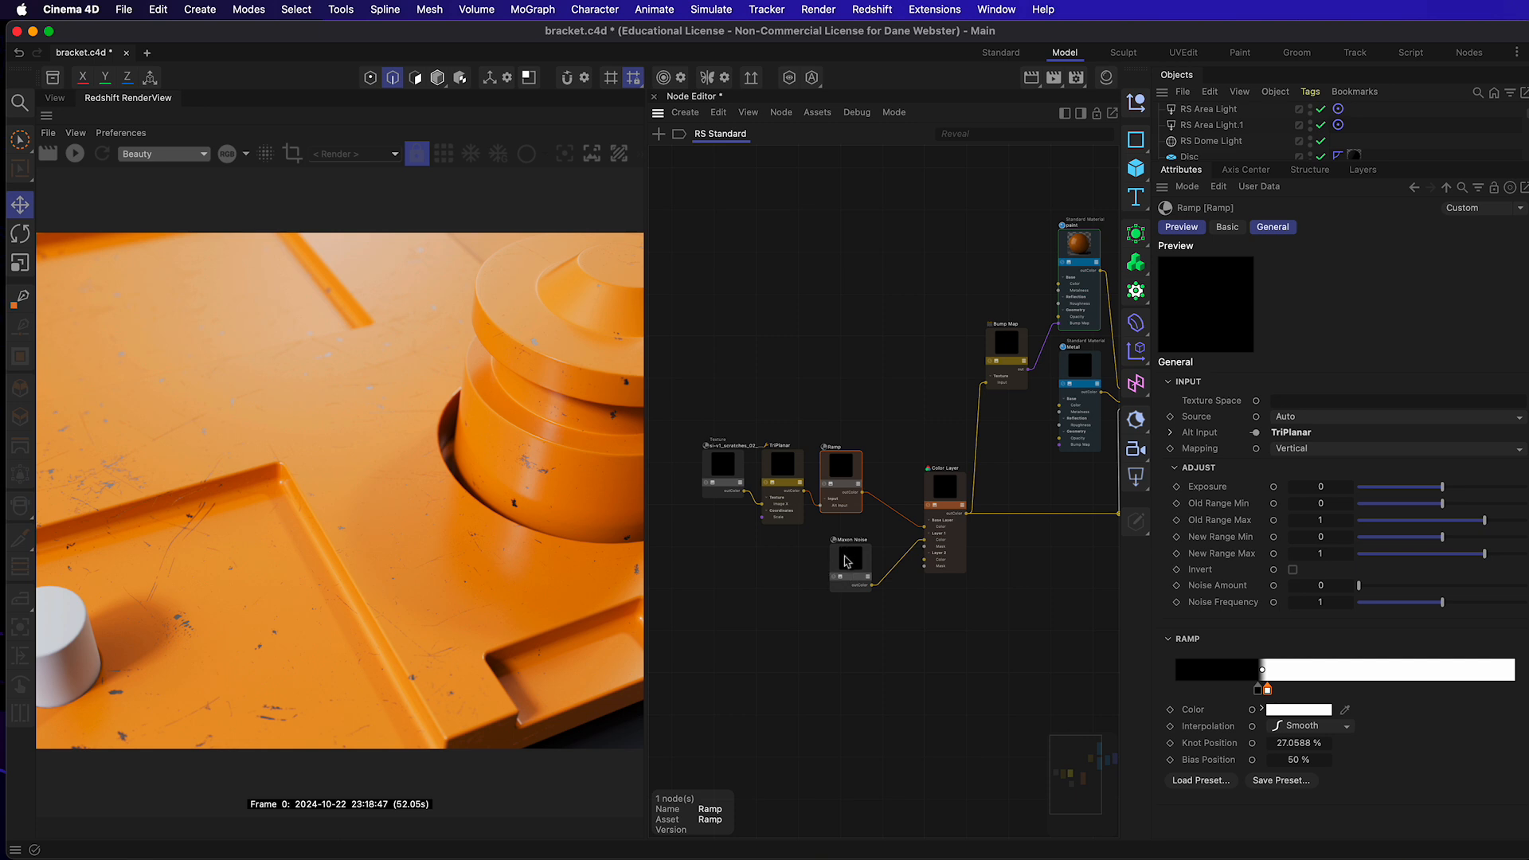
drag(942, 492, 953, 489)
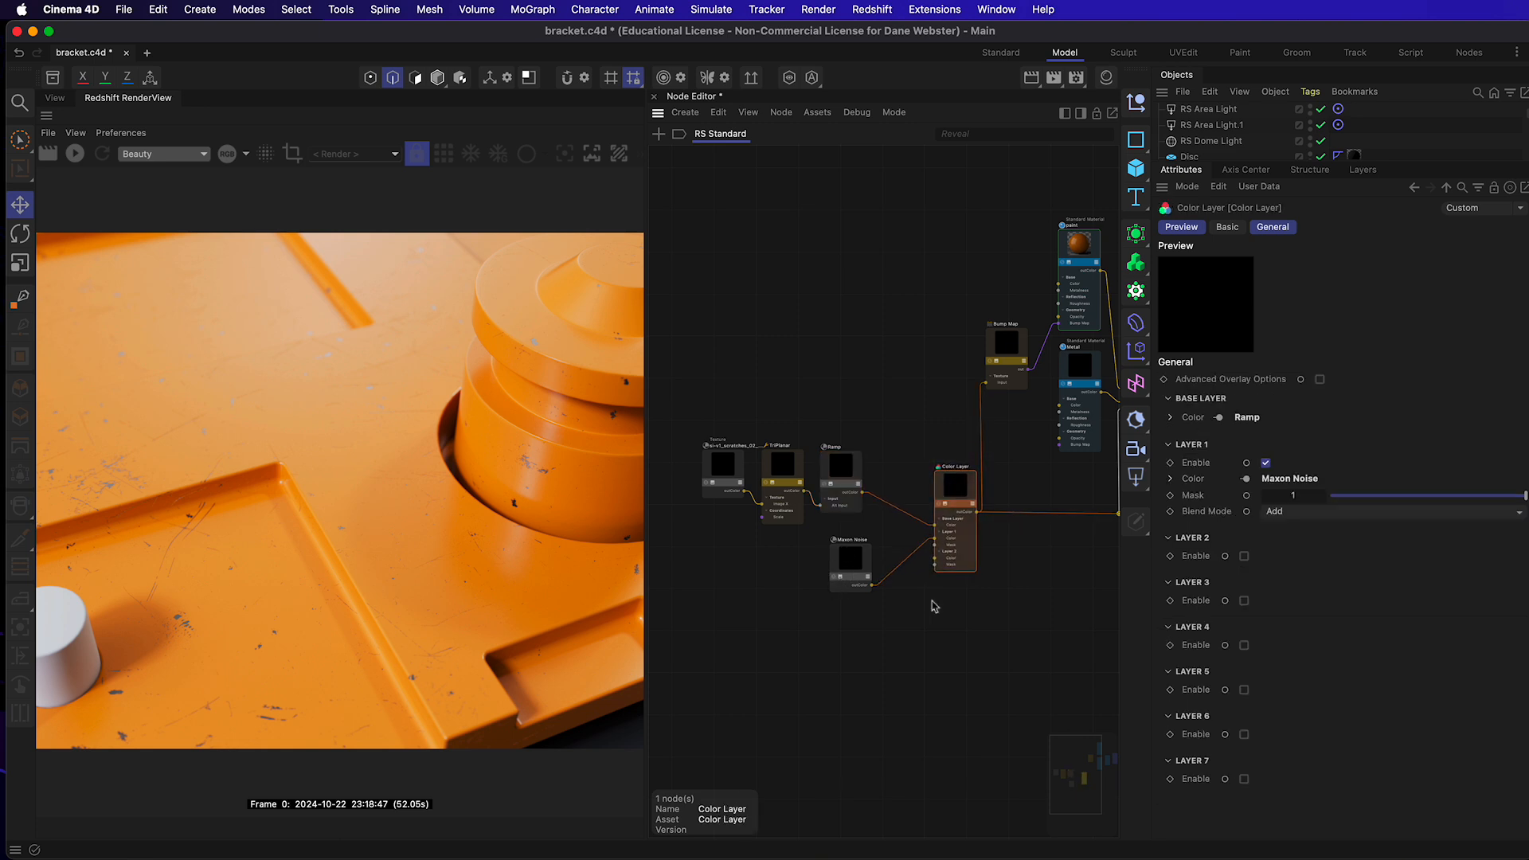
scroll(994, 629, right, 5)
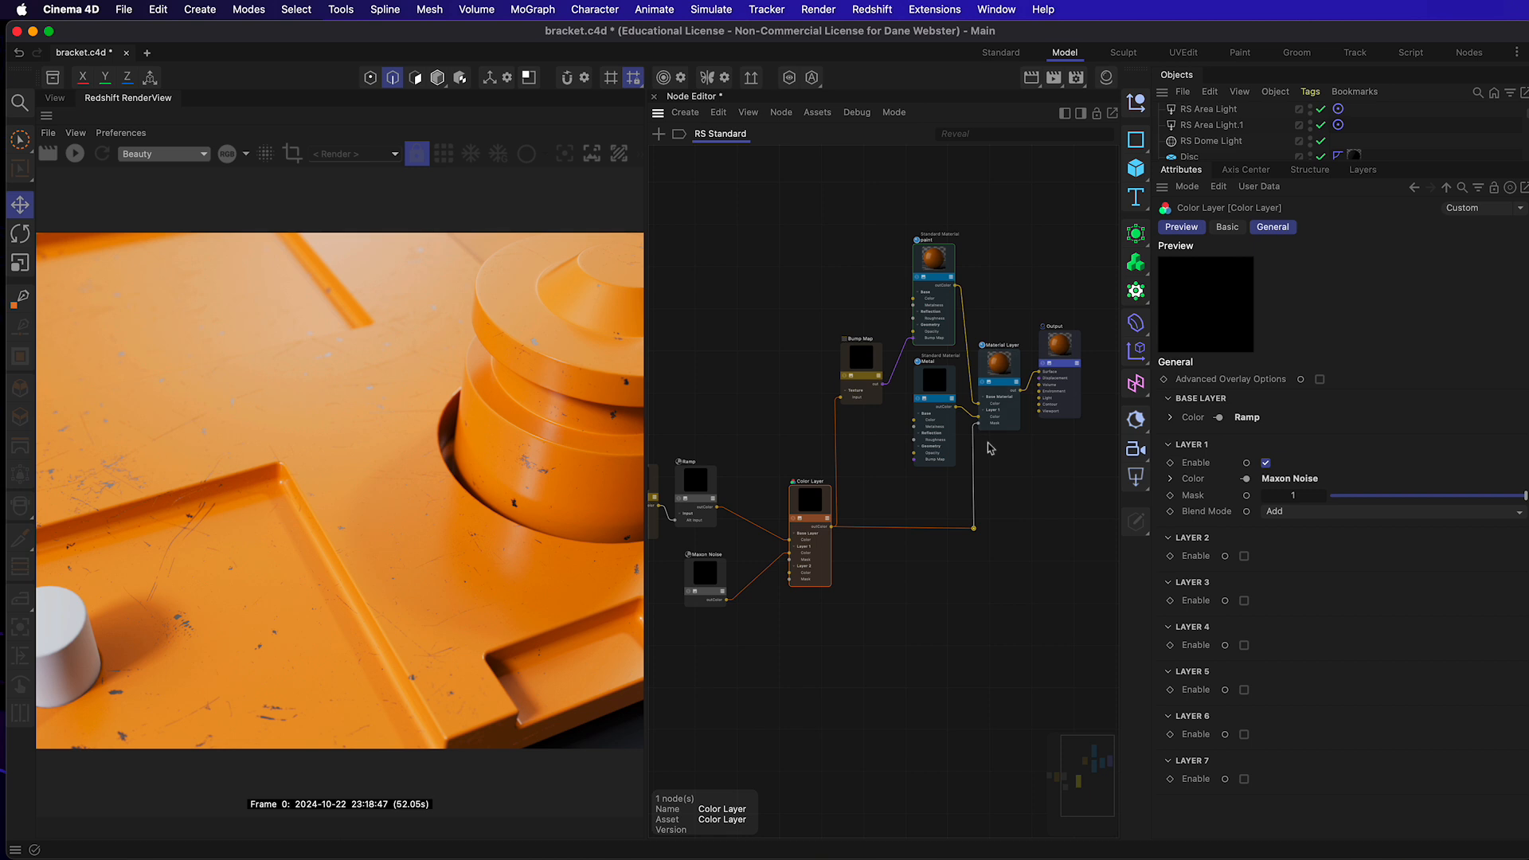
scroll(804, 652, left, 3)
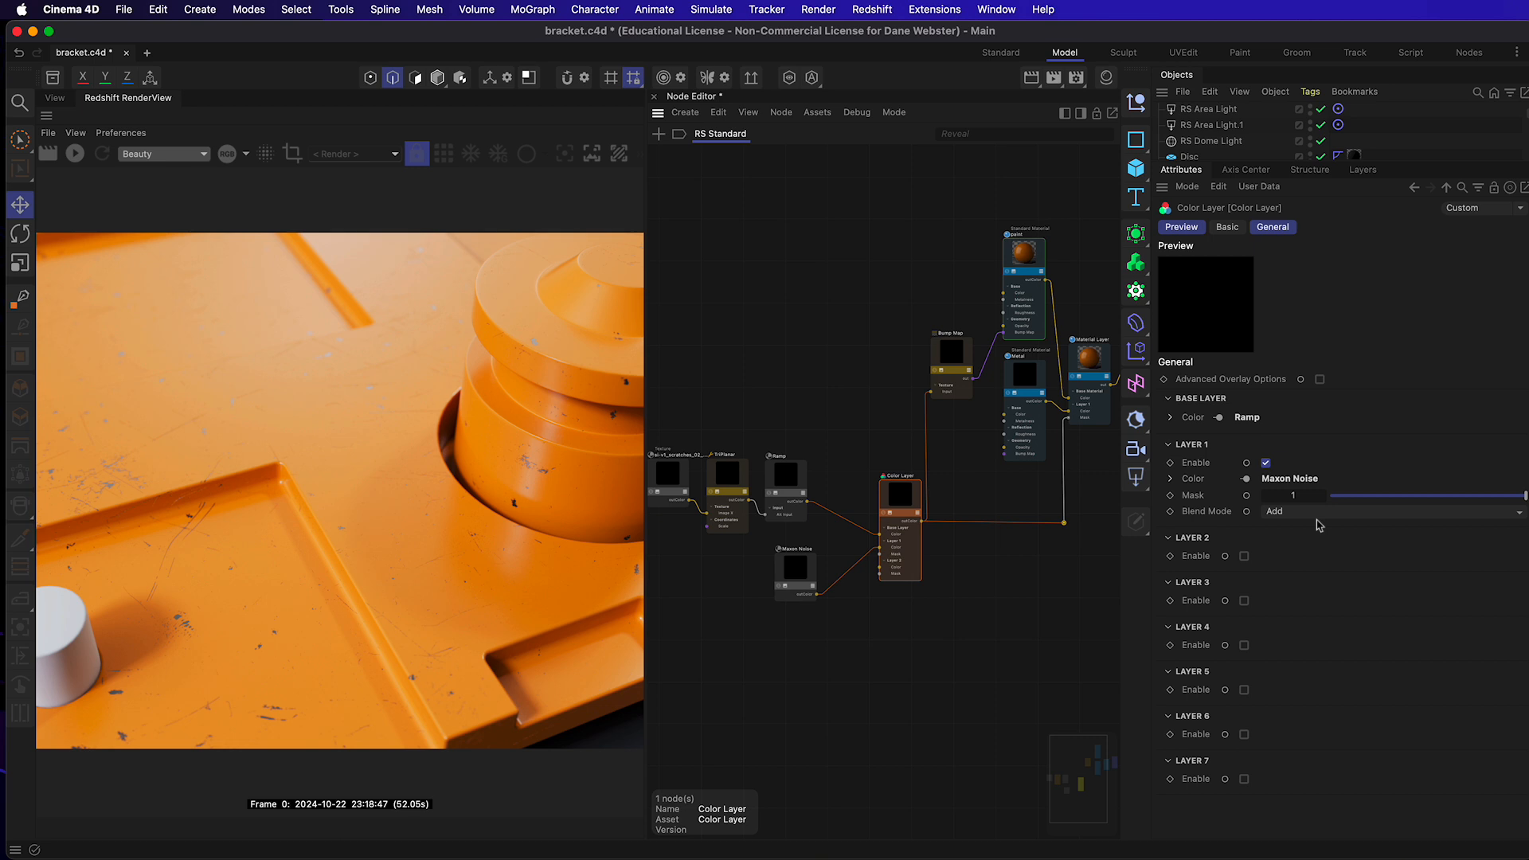
Step: Add a Curvature node to the material graph and place it in the free space above the Ramp node
click(658, 134)
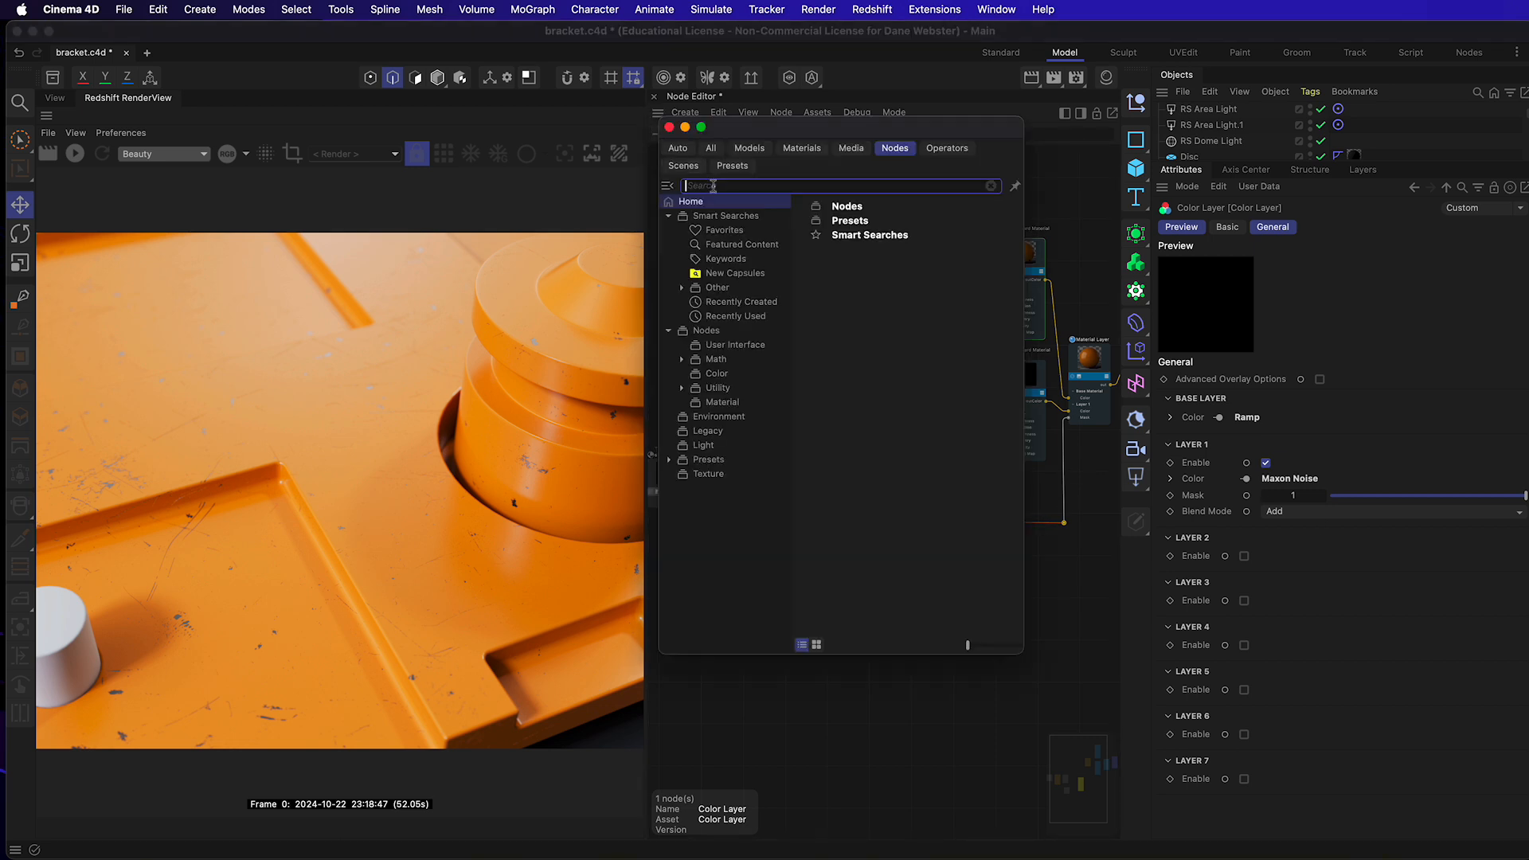
text(curvat)
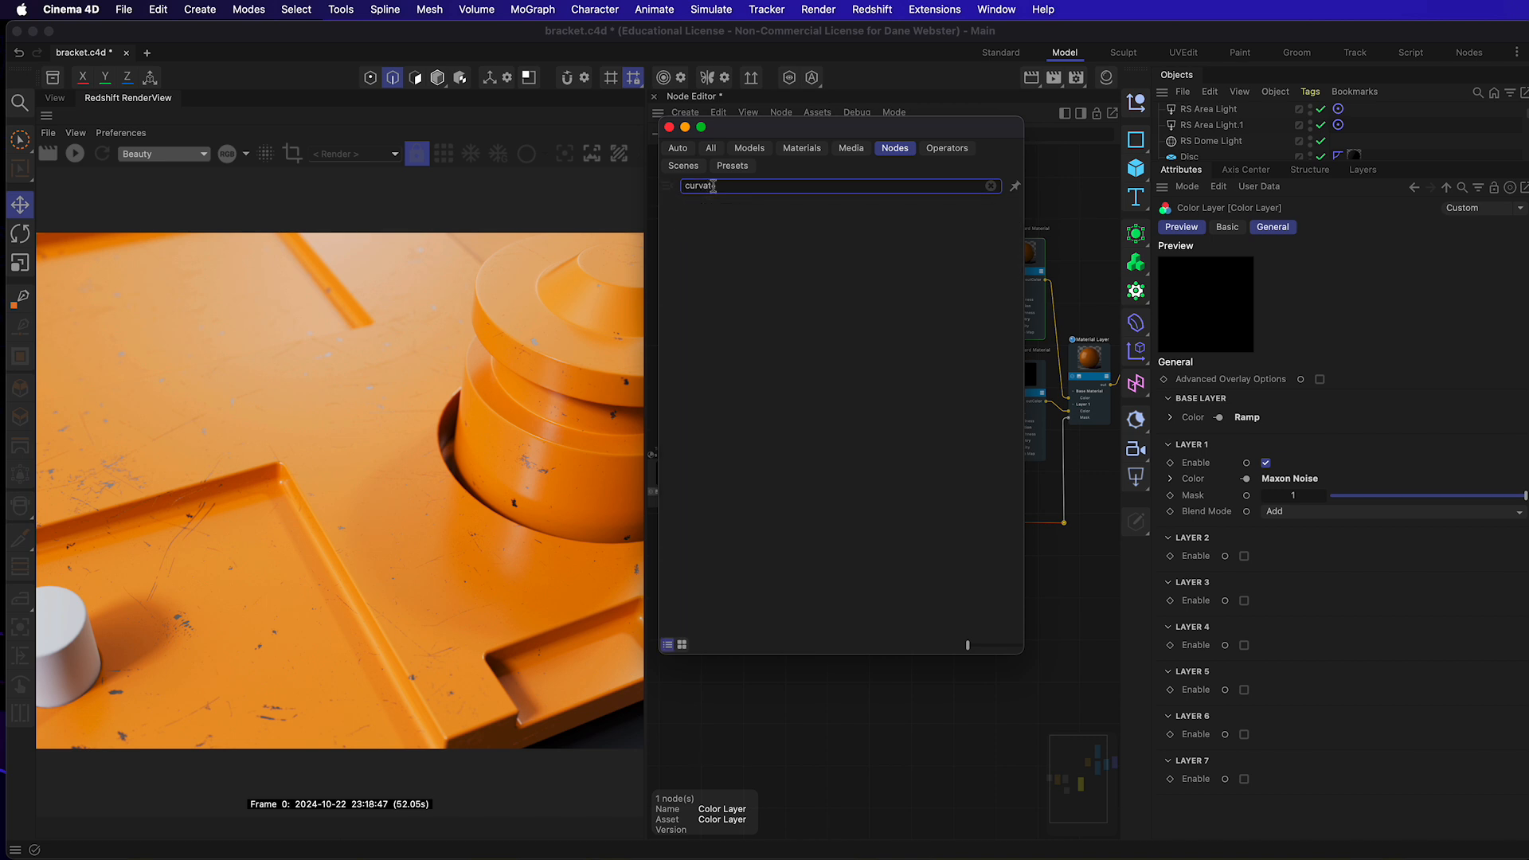
text(ure)
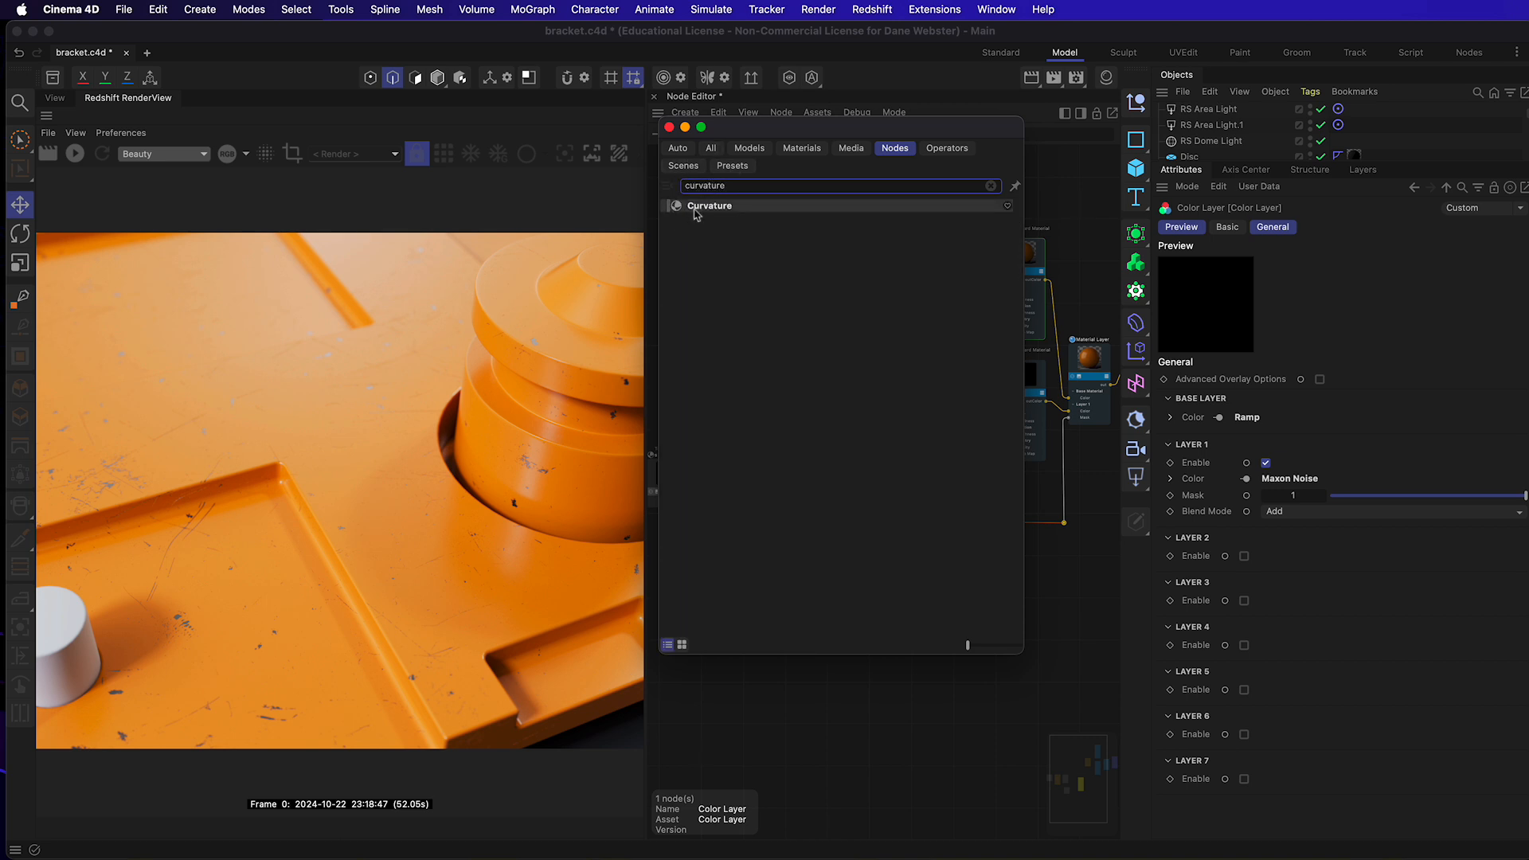
double_click(694, 209)
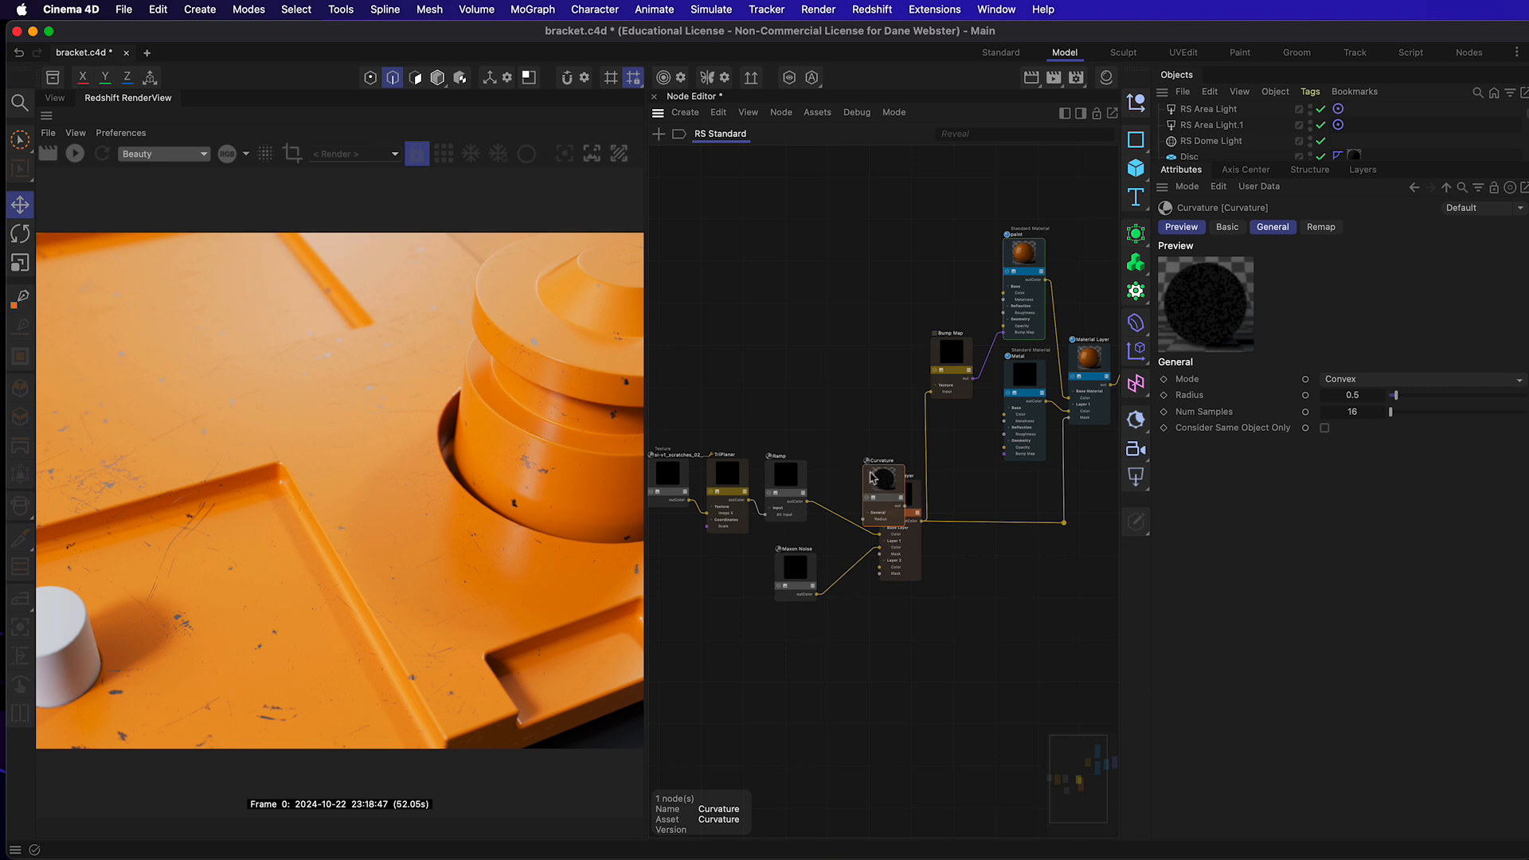
drag(872, 476, 795, 358)
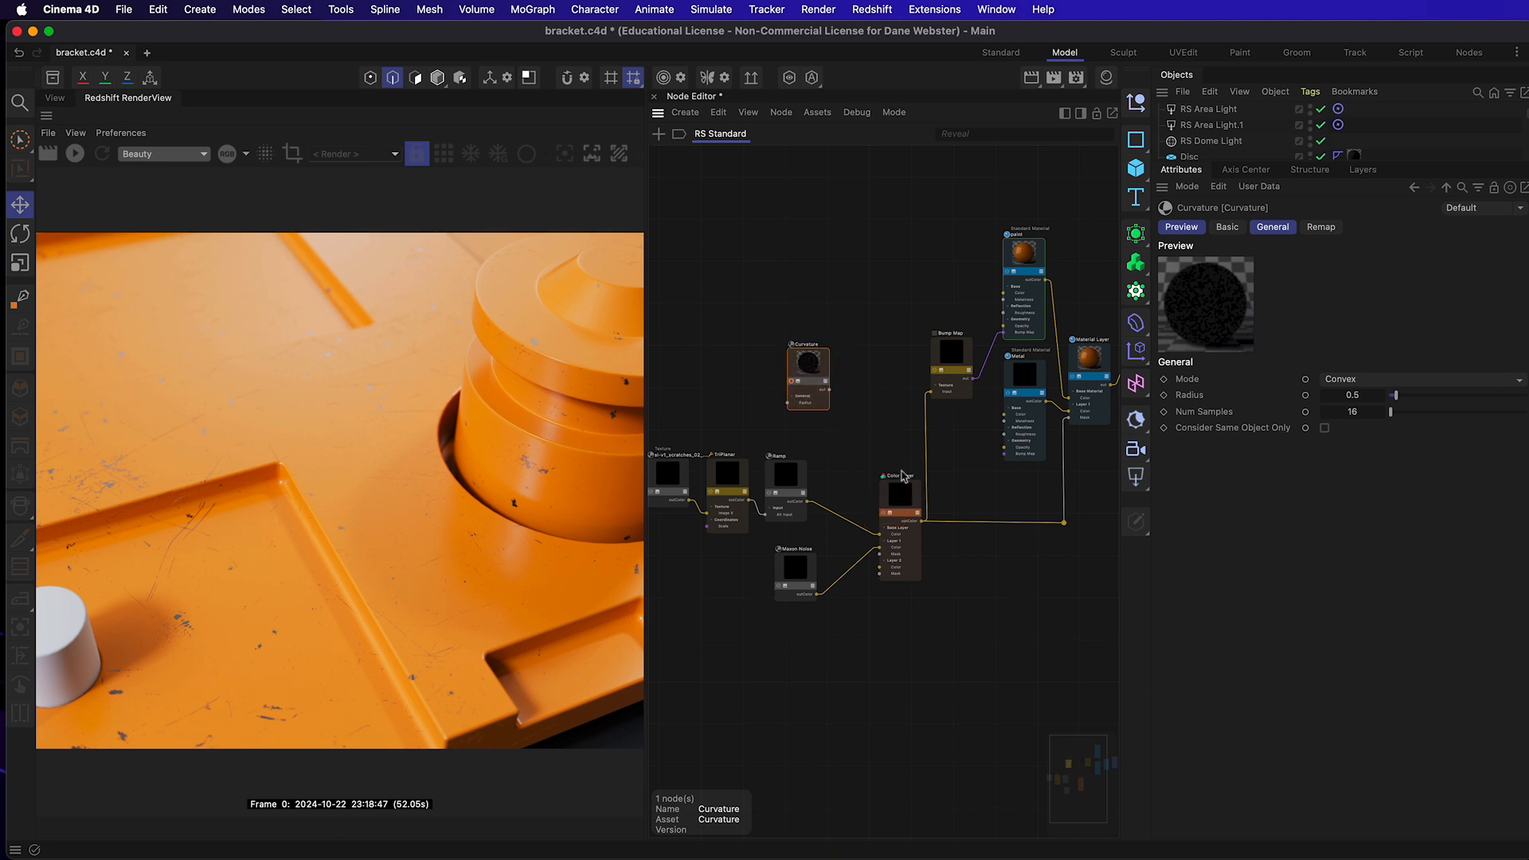
Step: Start the Redshift interactive preview render in the perspective viewport
click(56, 99)
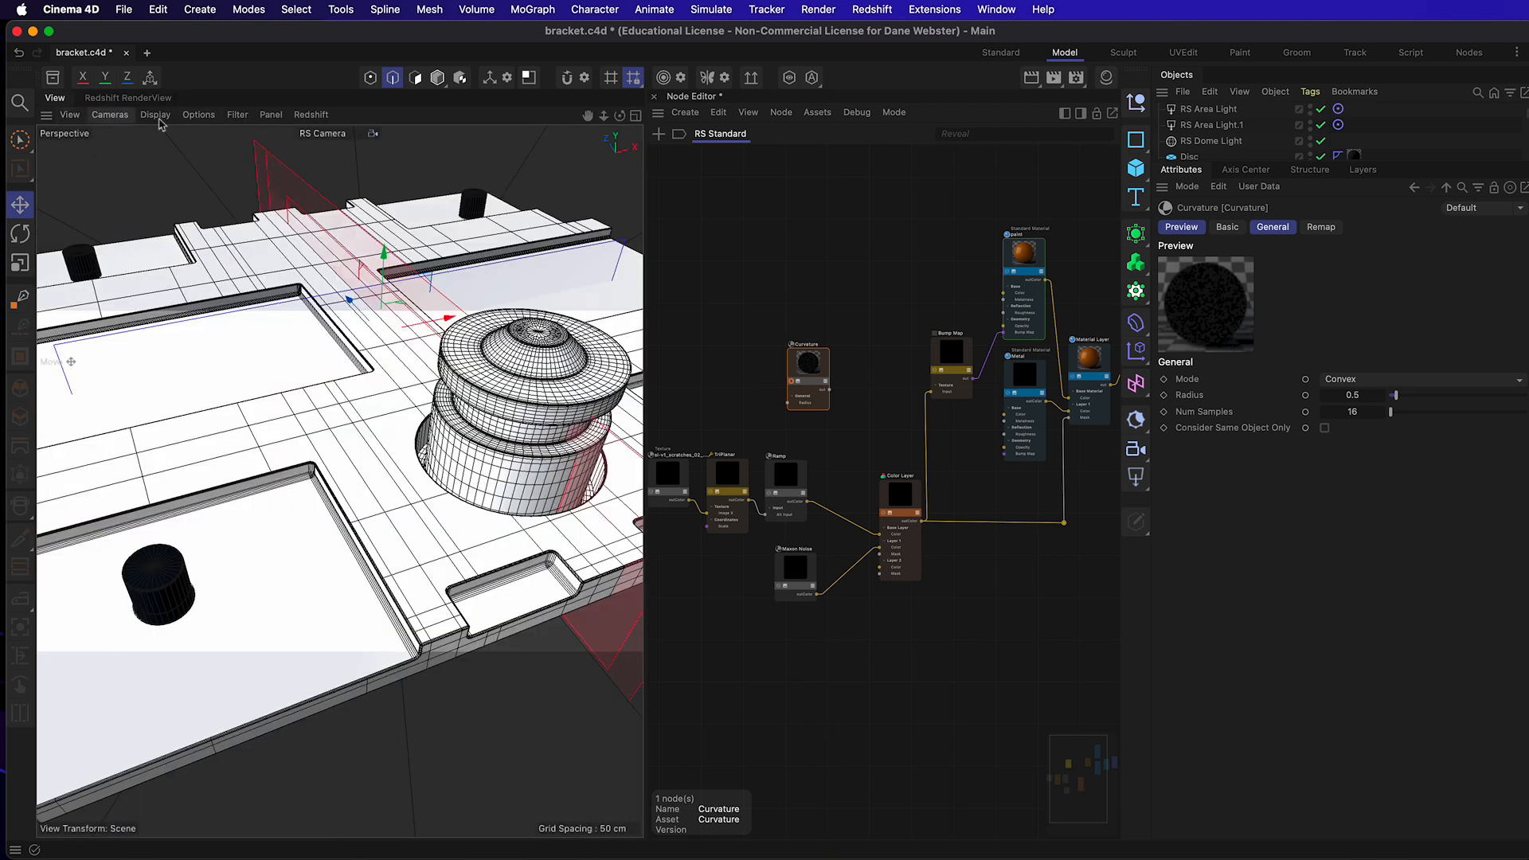
click(310, 115)
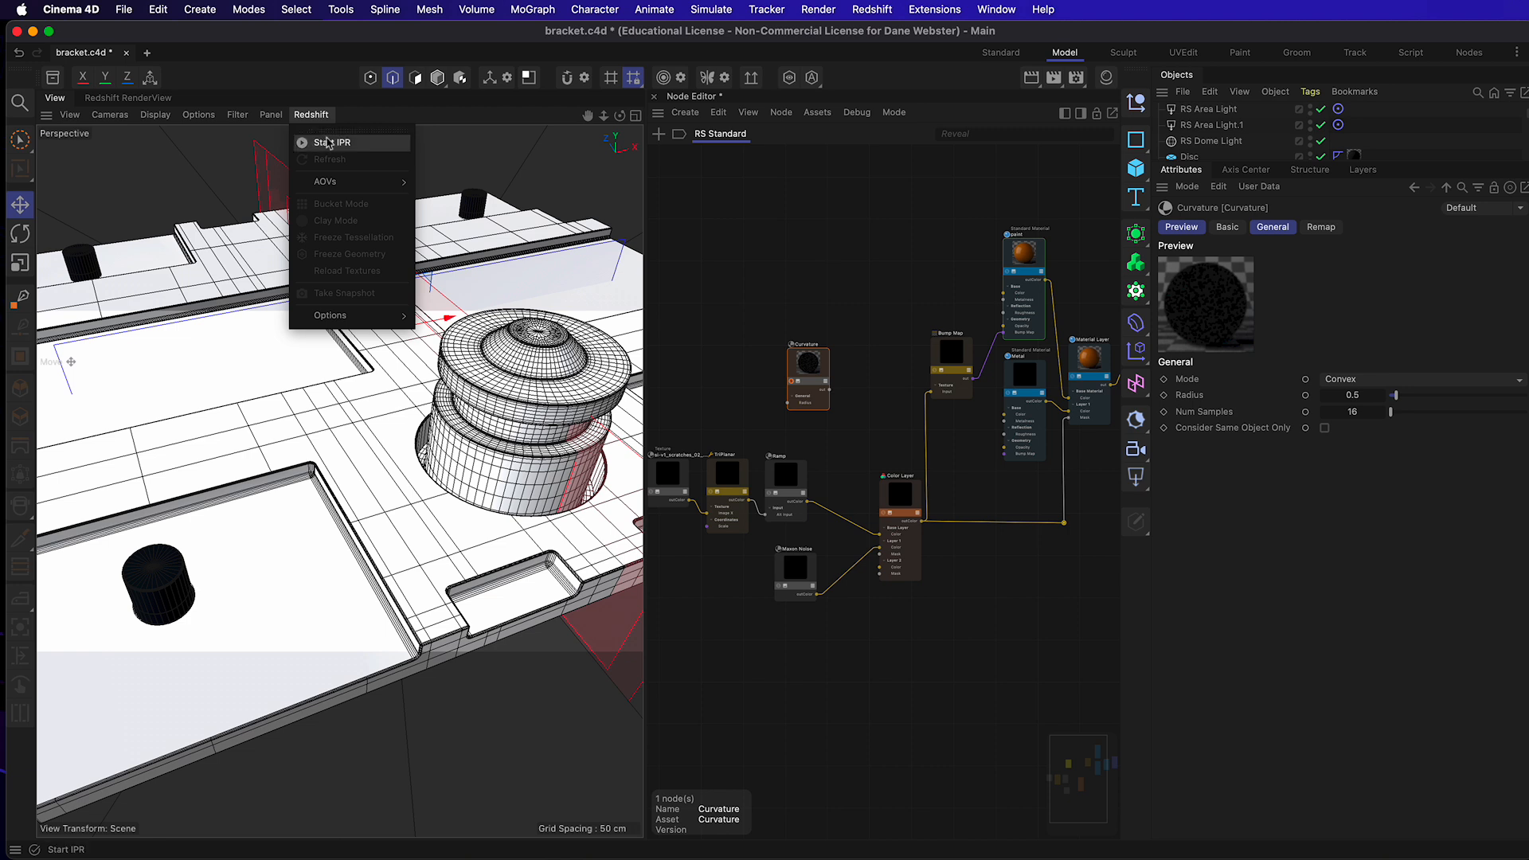
click(328, 143)
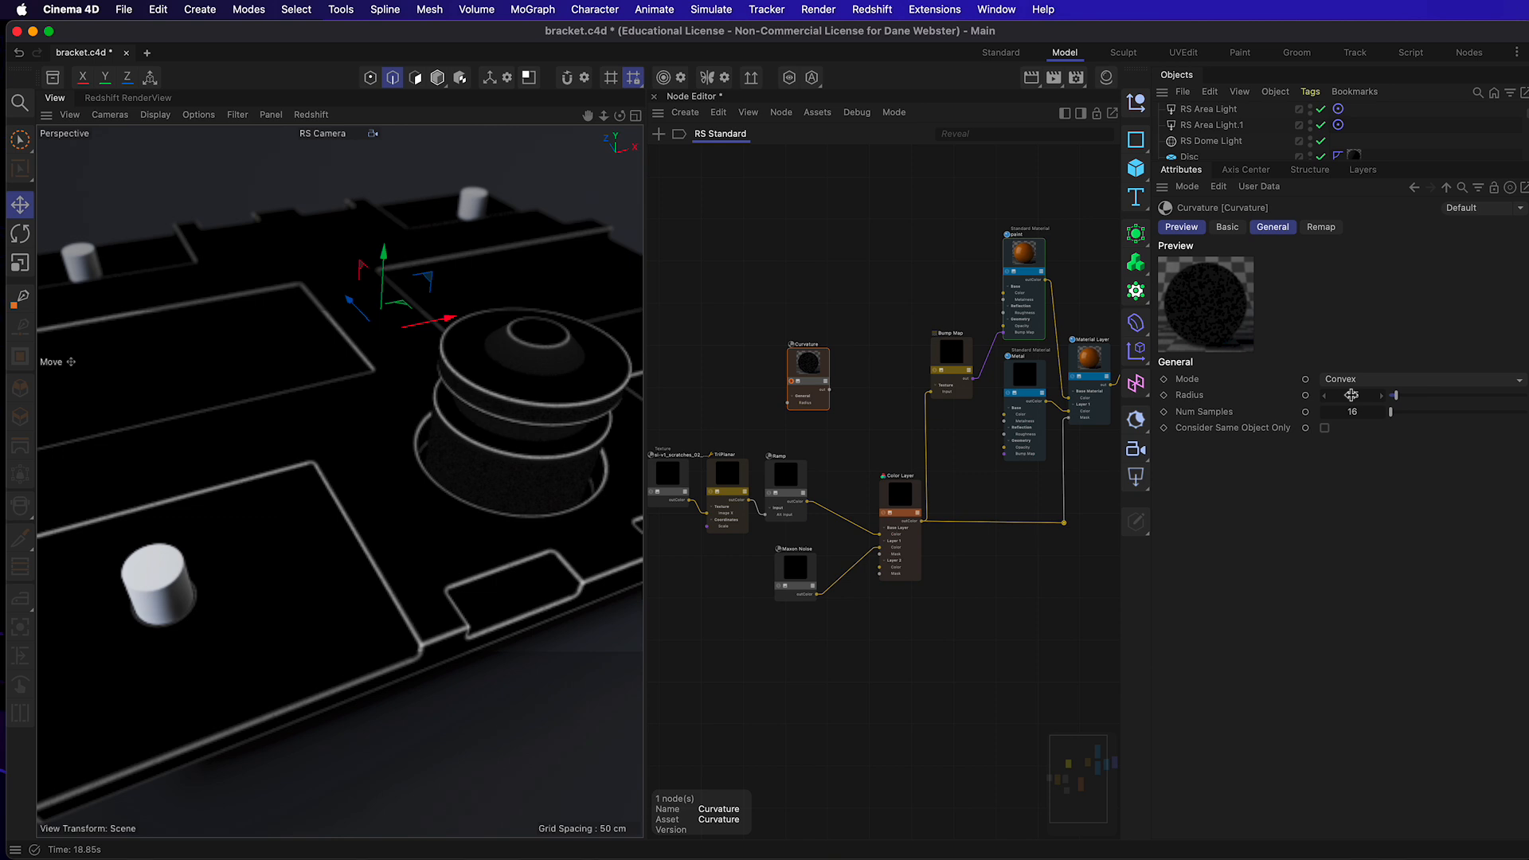
Step: Try the Curvature node's Concave mode, and return it to Convex
click(1395, 380)
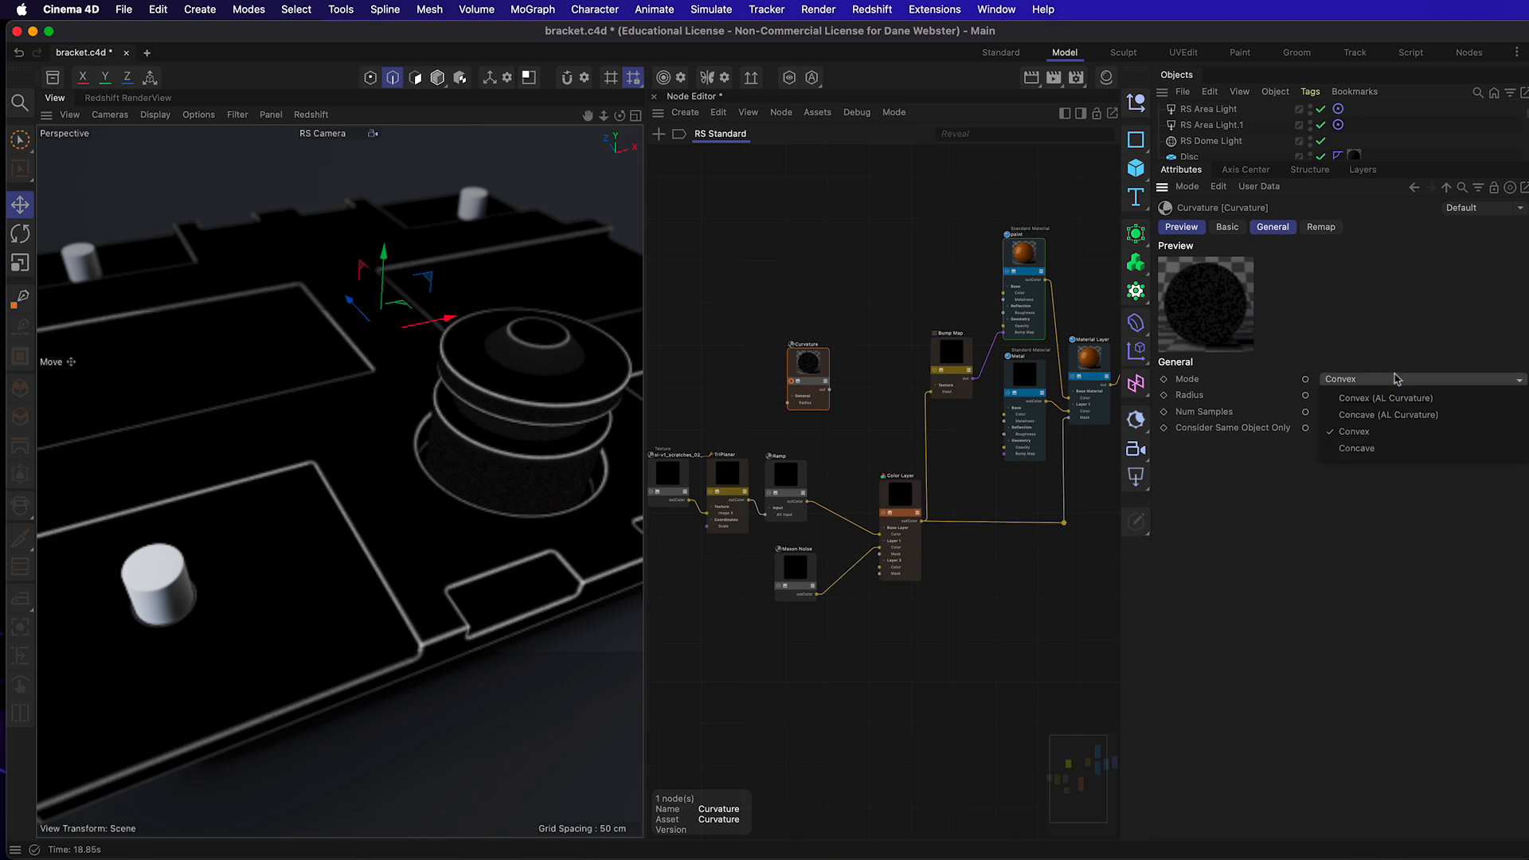
click(1371, 449)
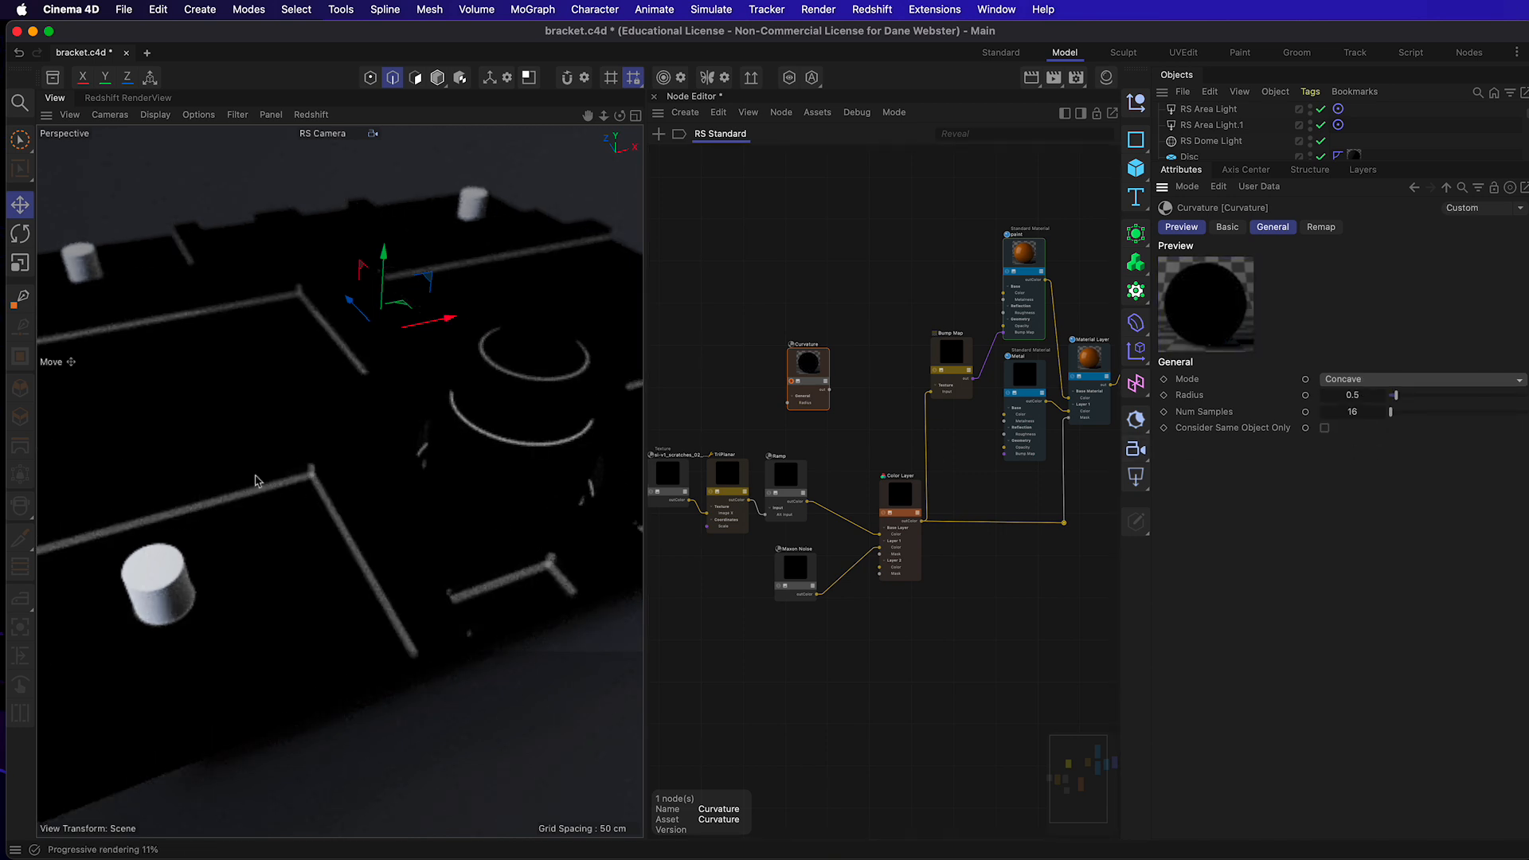
click(1365, 382)
click(1377, 436)
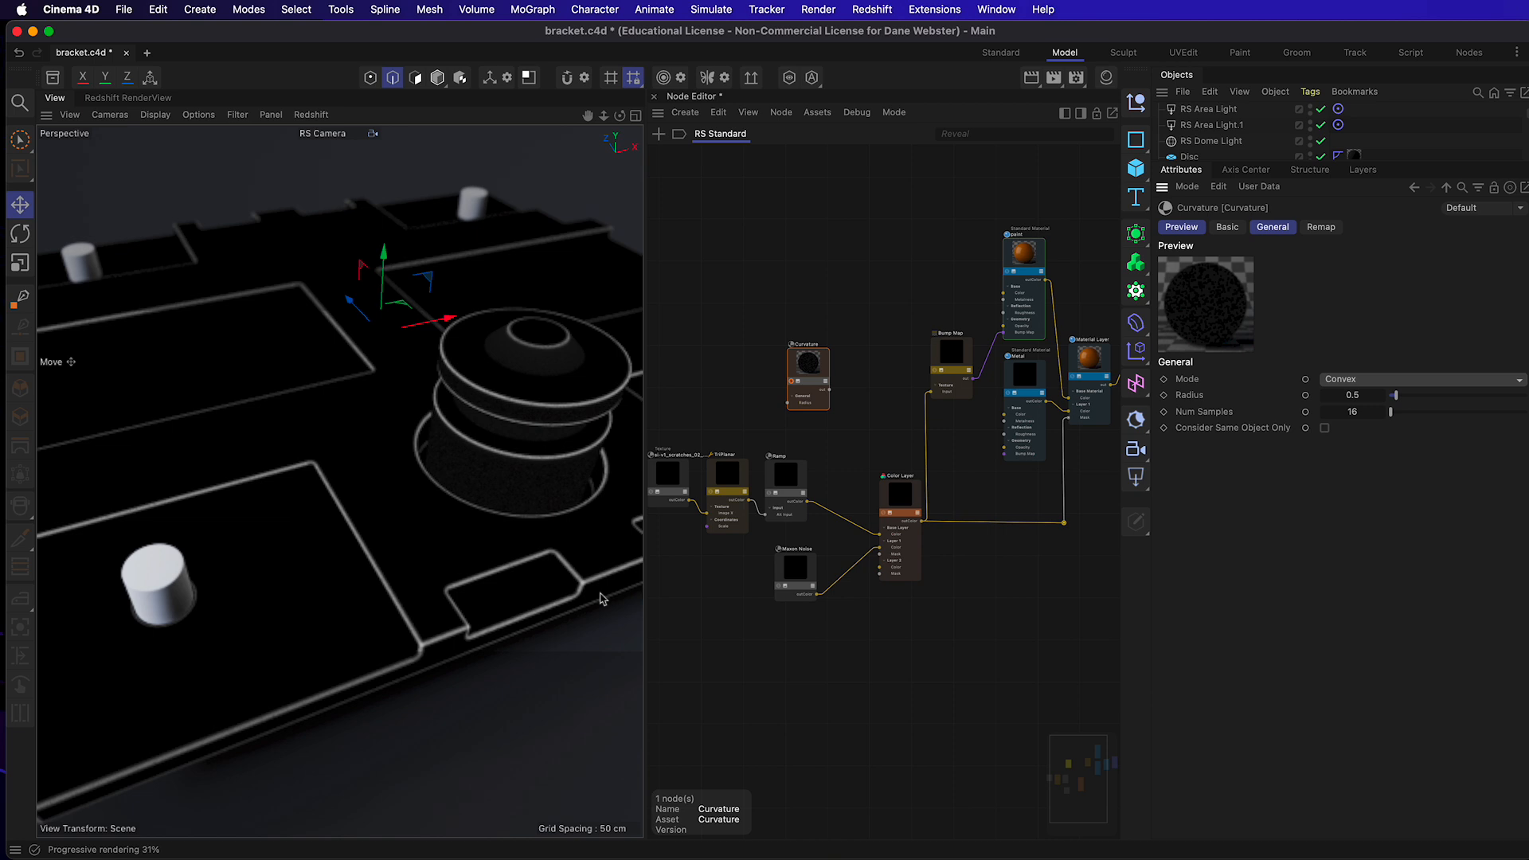
Step: Try a Curvature radius of 2, and reset it to 0.5
click(1368, 396)
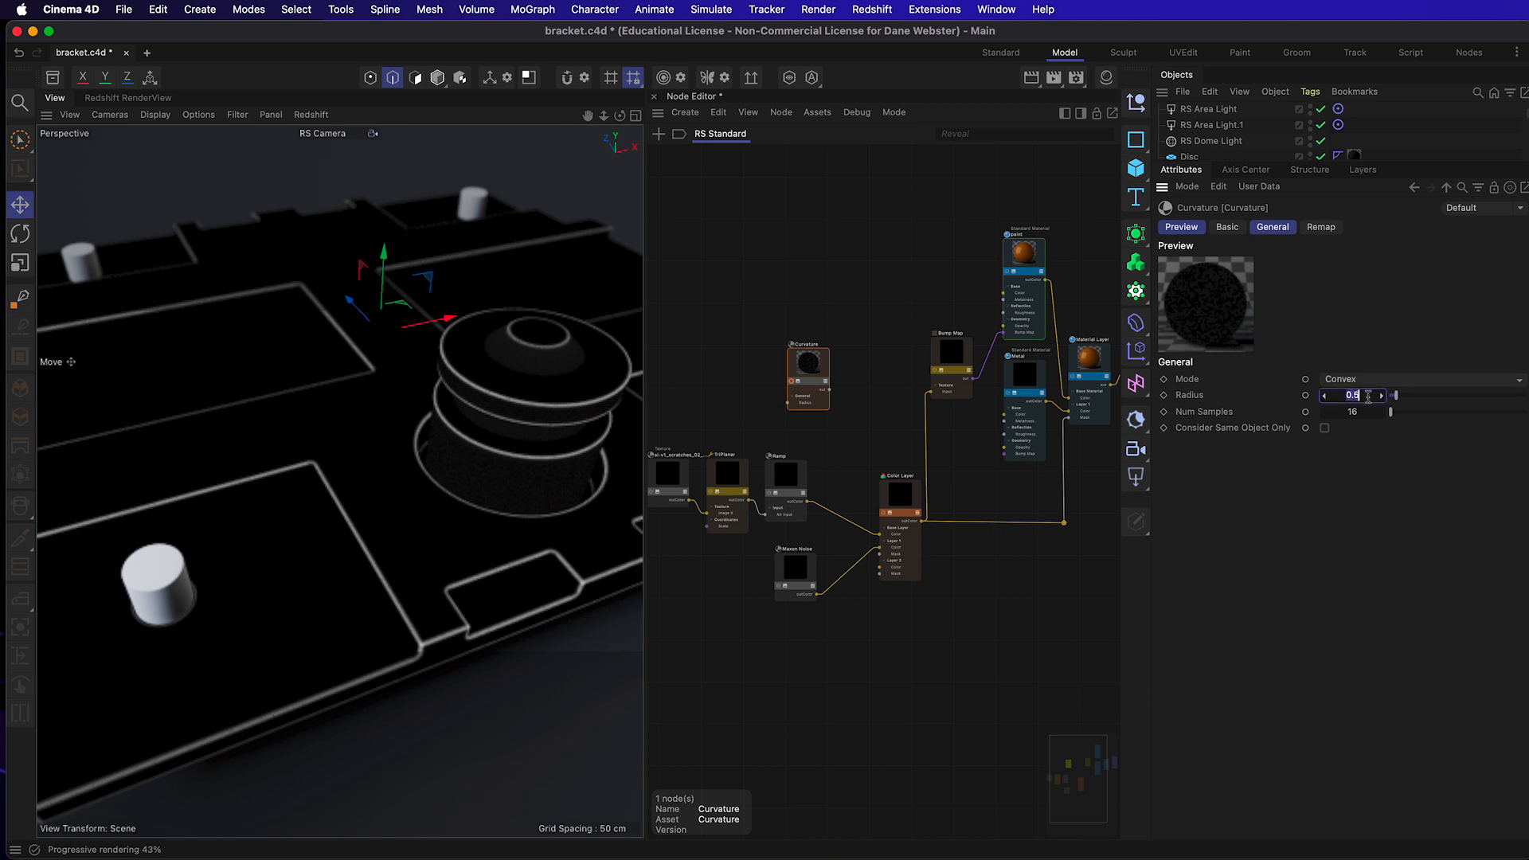
text(2)
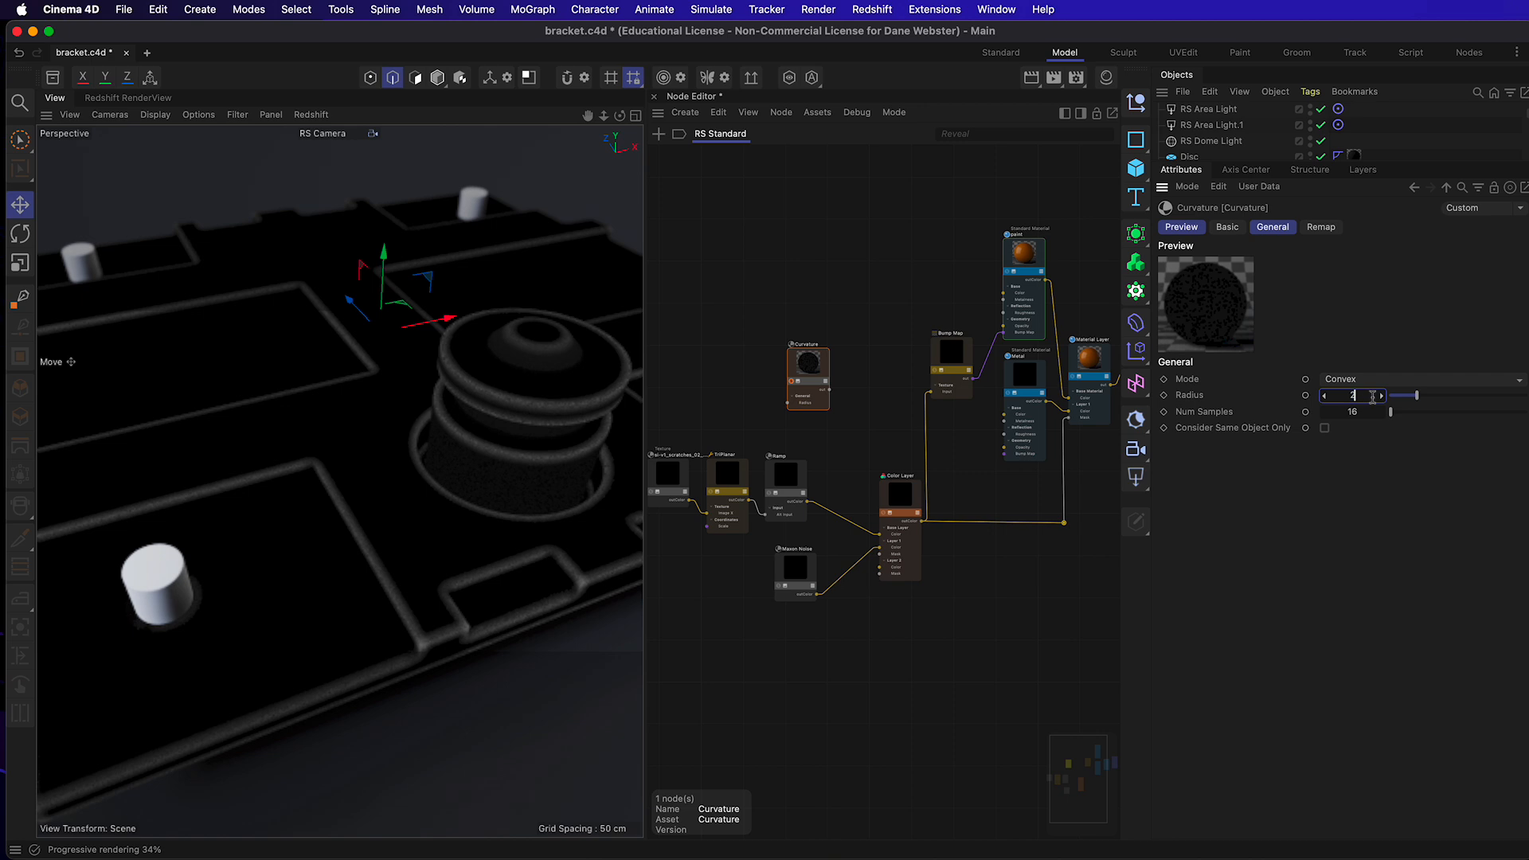
drag(1372, 396, 1292, 391)
text(.5)
key(Return)
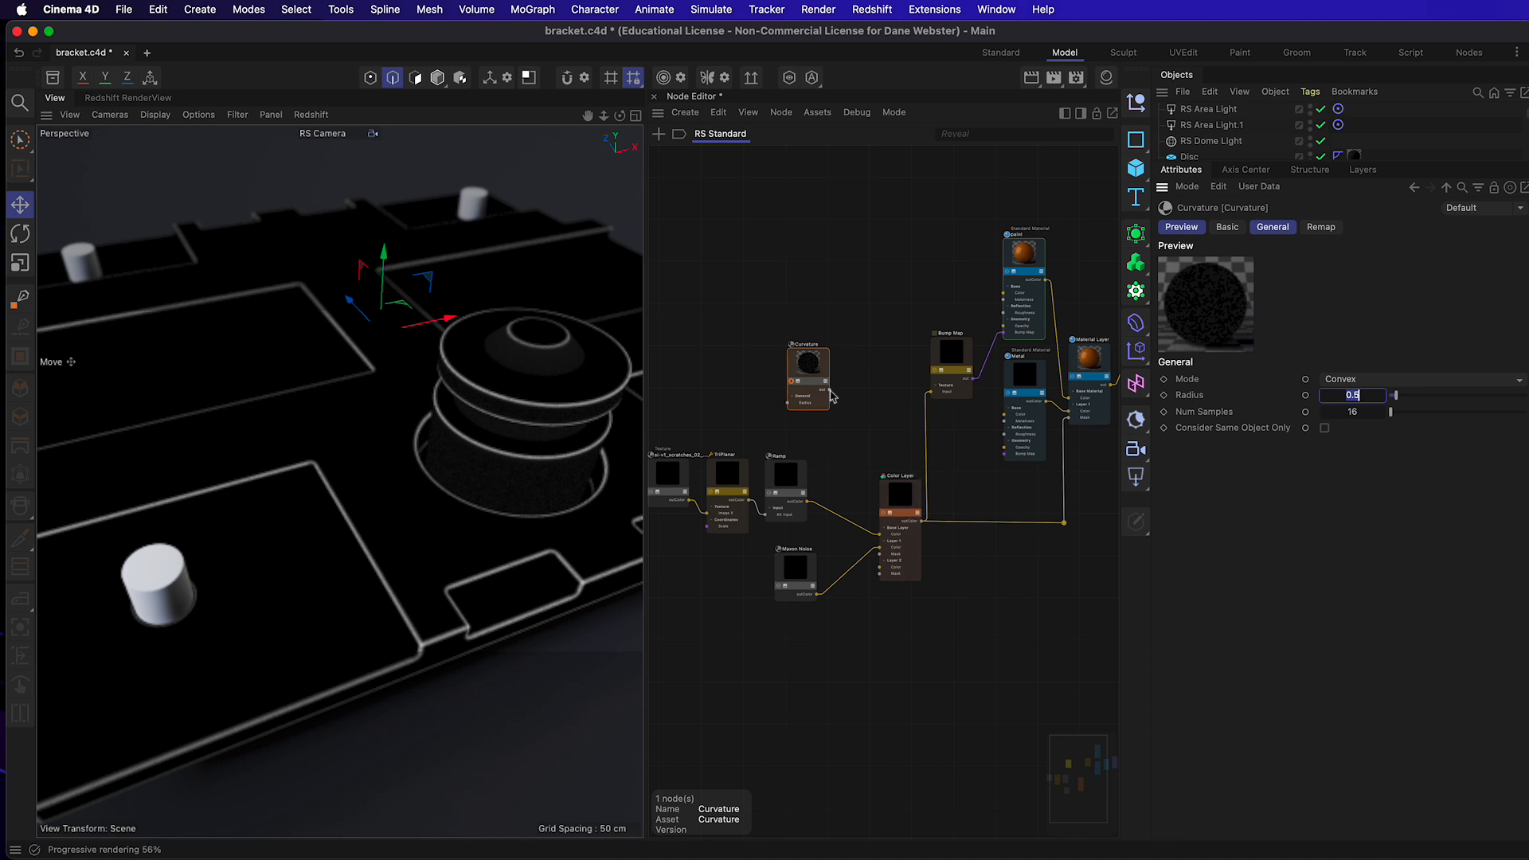
Step: Connect the Curvature output to the Material Layer's Layer 1 mask and view the round knob's edges up close through the default camera
drag(831, 396, 1069, 412)
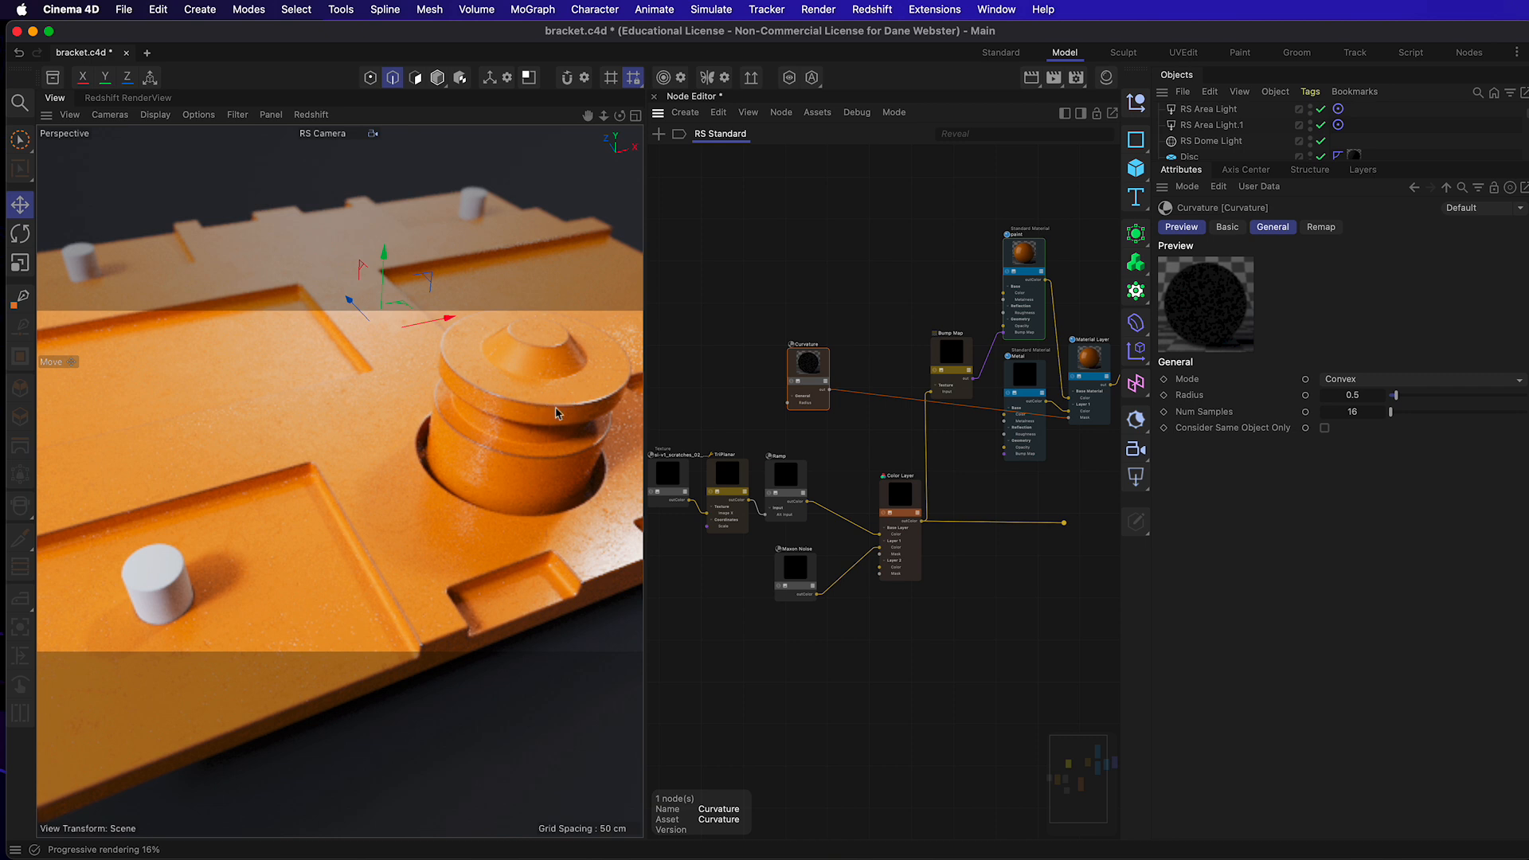
click(345, 136)
click(354, 147)
alt+middle_drag(406, 476, 302, 625)
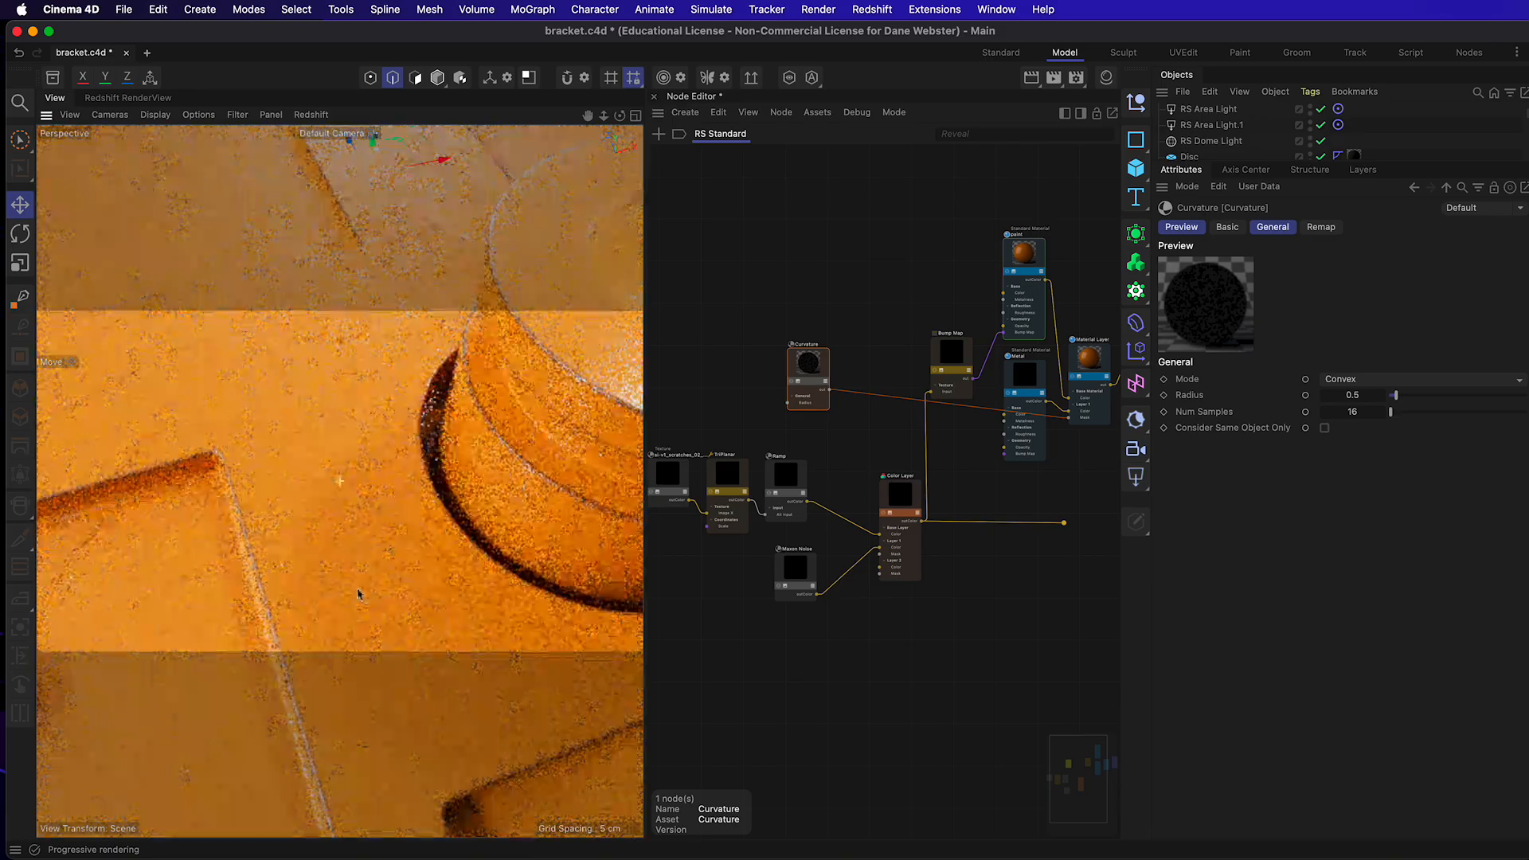
alt+drag(303, 625, 346, 457)
scroll(343, 450, up, 10)
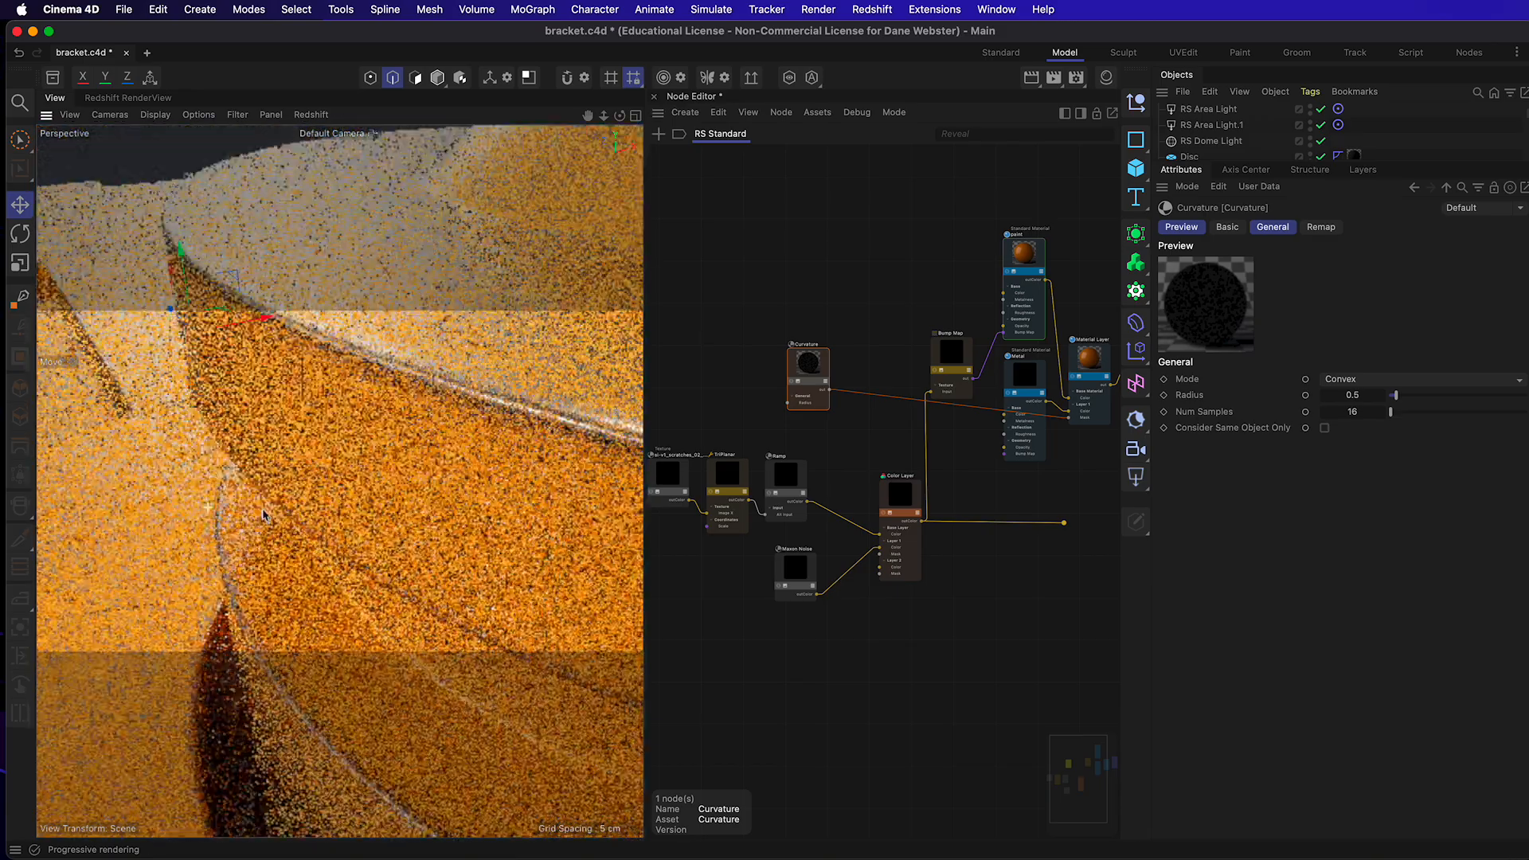
scroll(317, 529, down, 5)
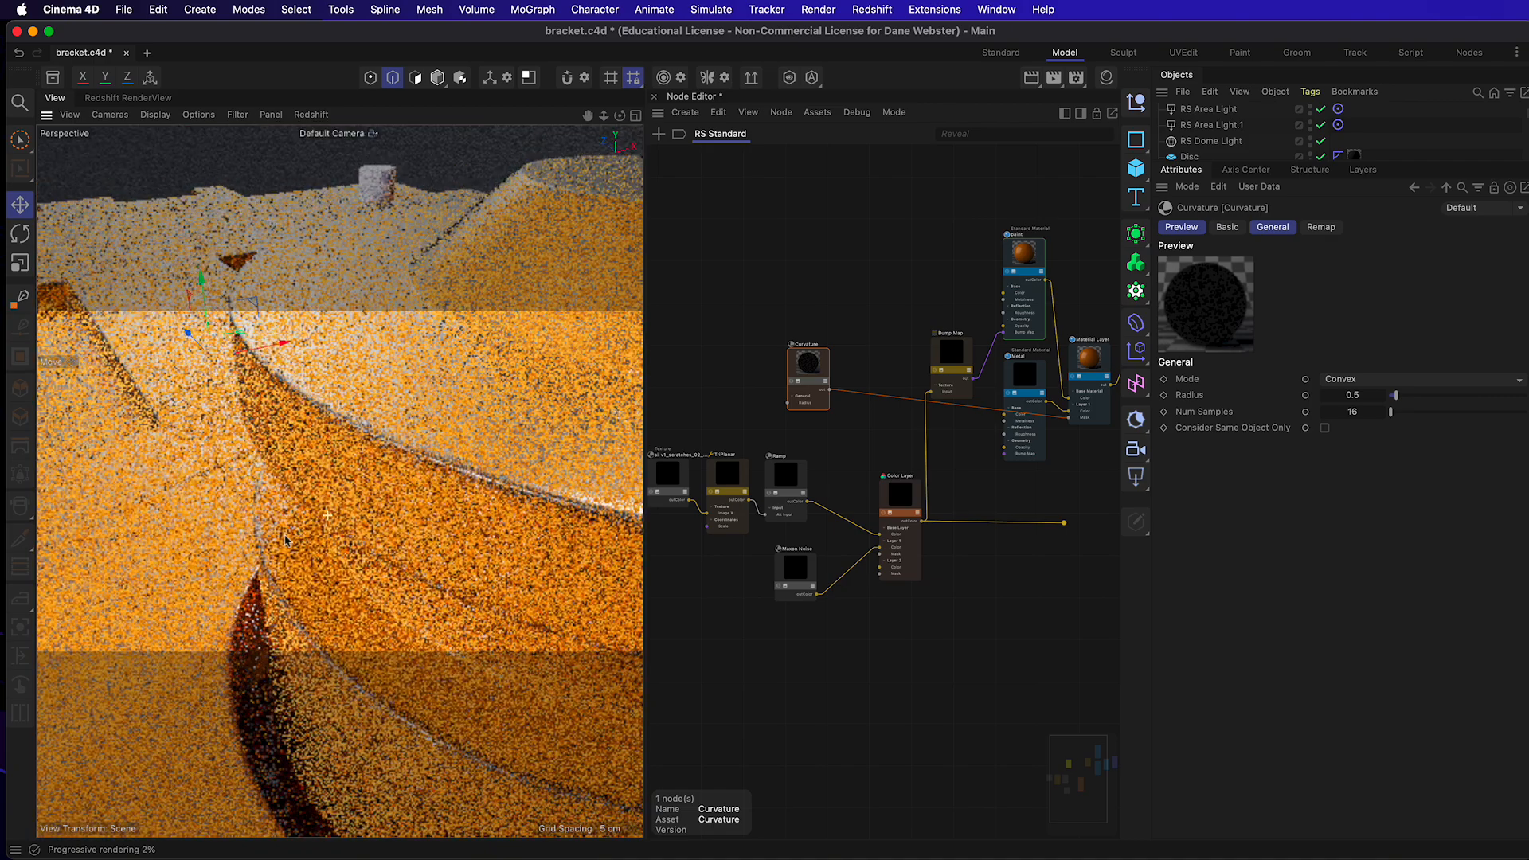
scroll(429, 551, down, 2)
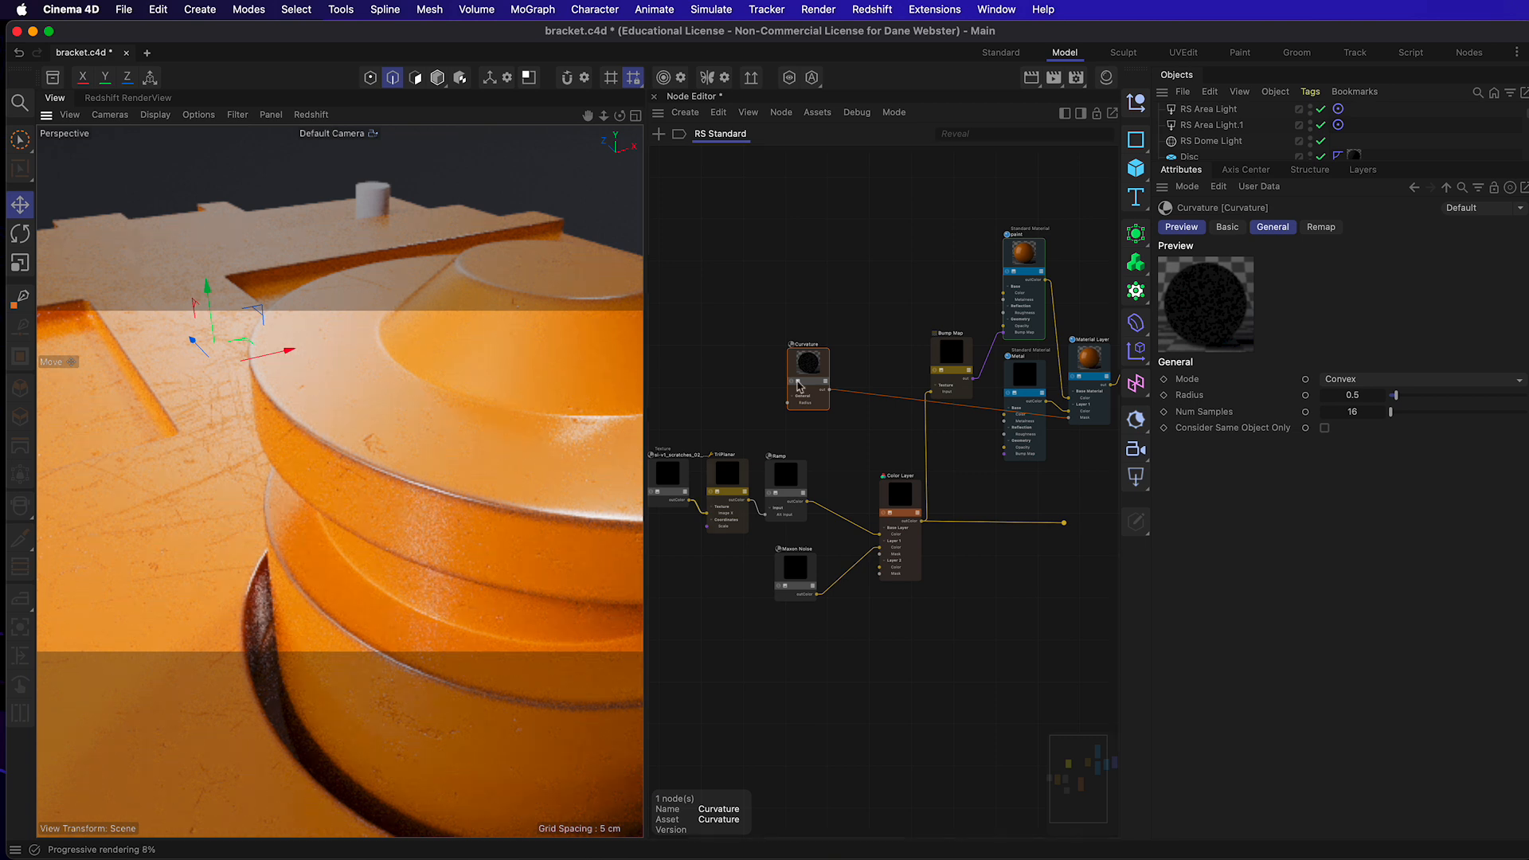
Step: Compare 64 and 16 for the Curvature node's Num Samples, and settle on 64
drag(808, 370, 813, 378)
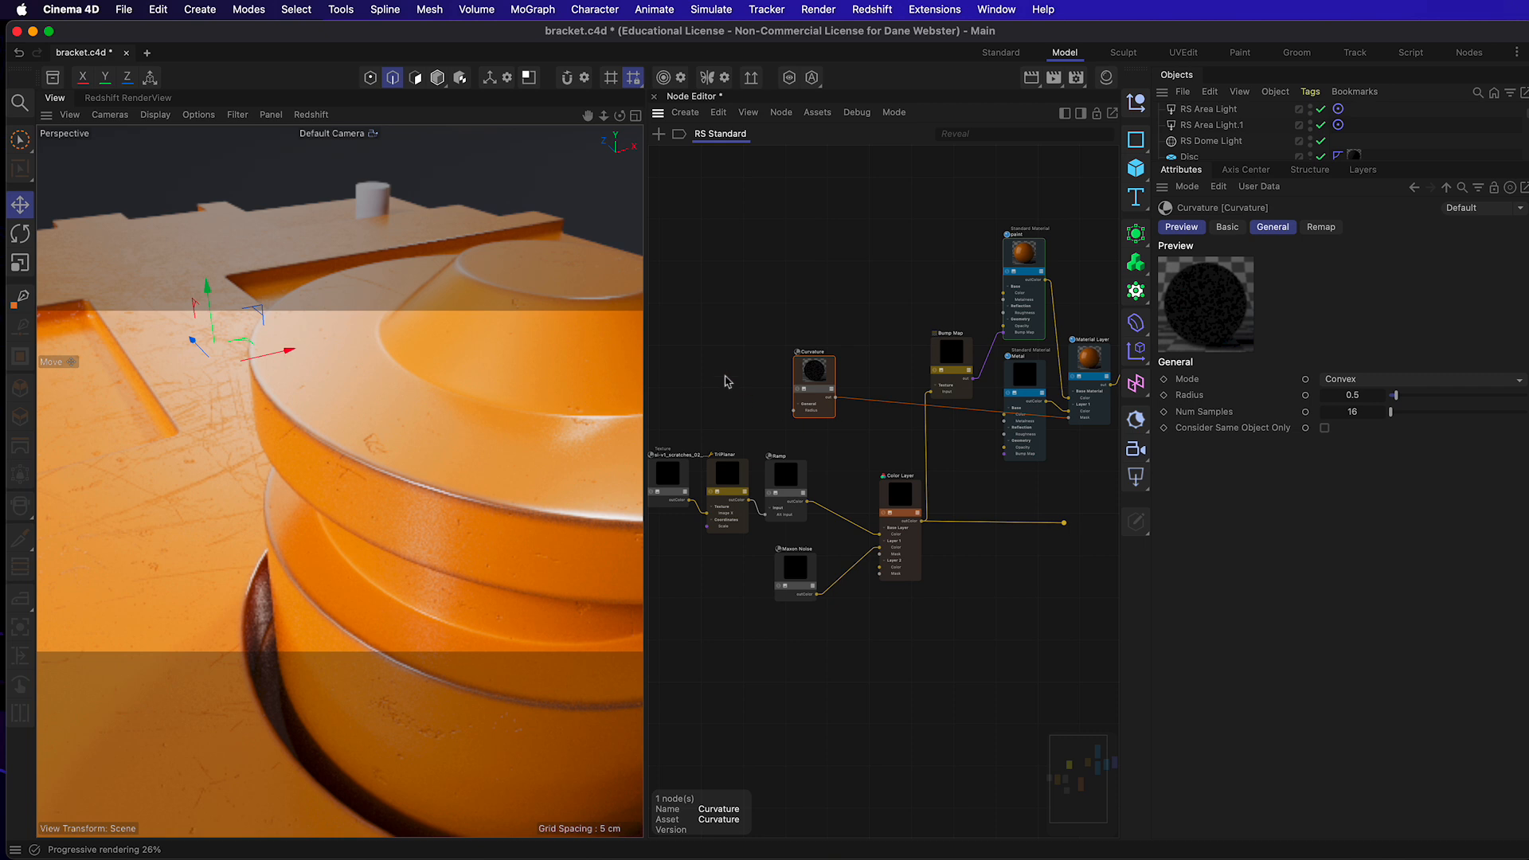
click(1373, 413)
key(Return)
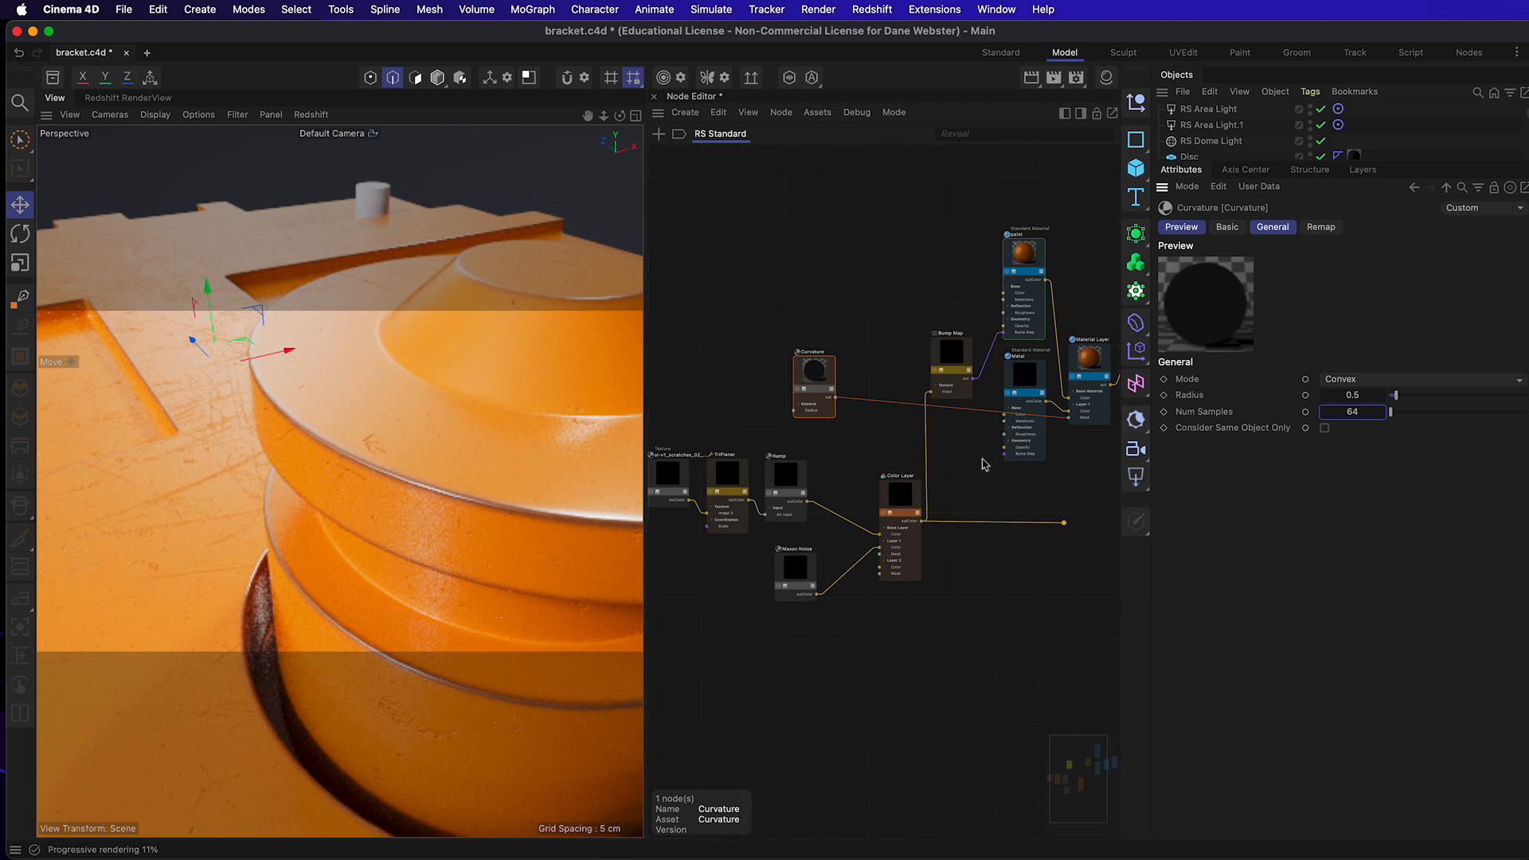
click(1369, 413)
key(Return)
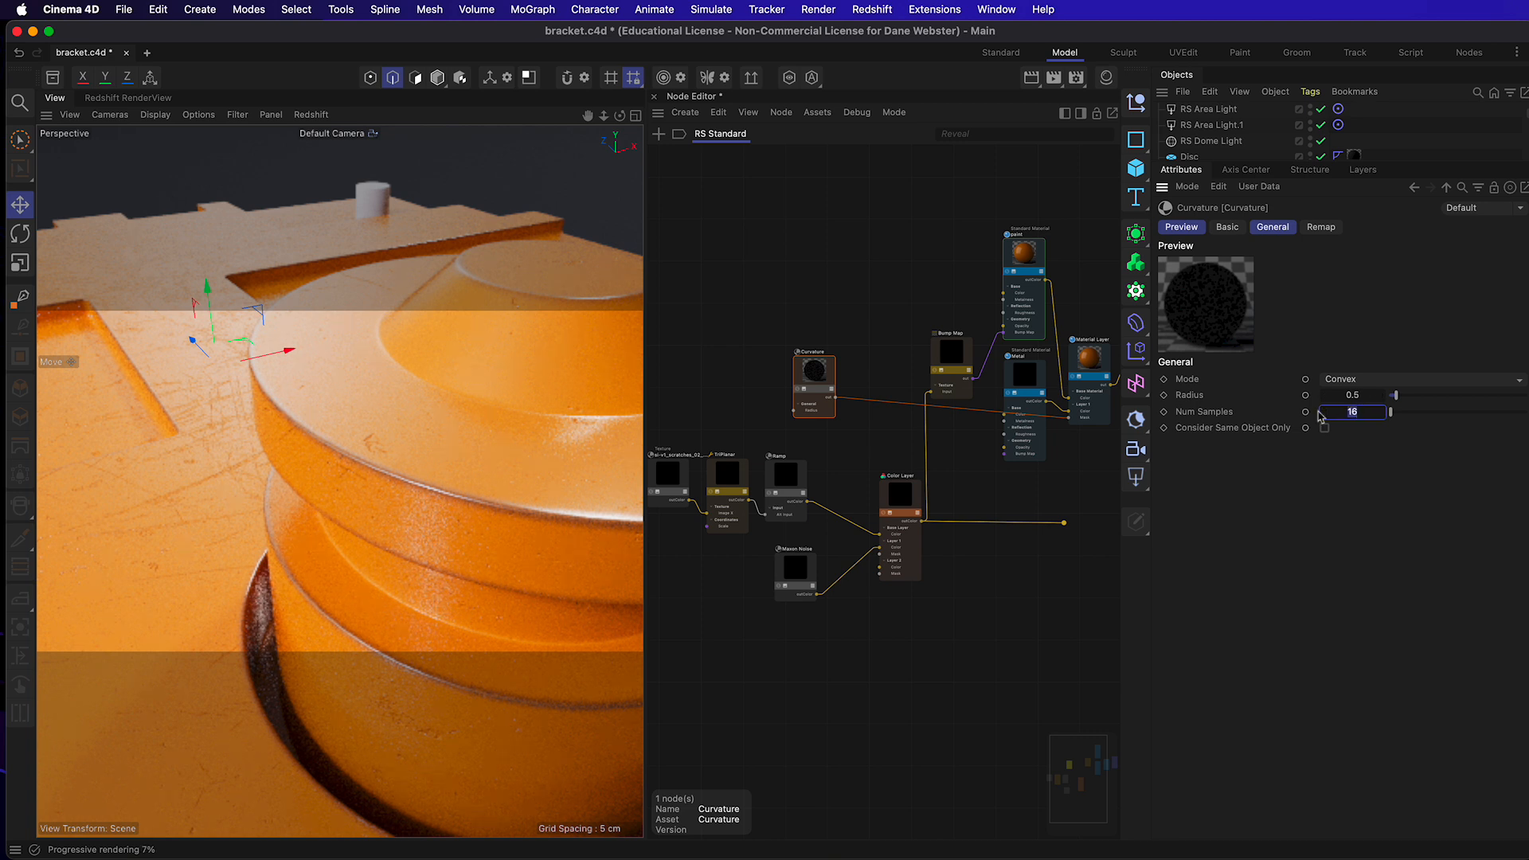
key(Return)
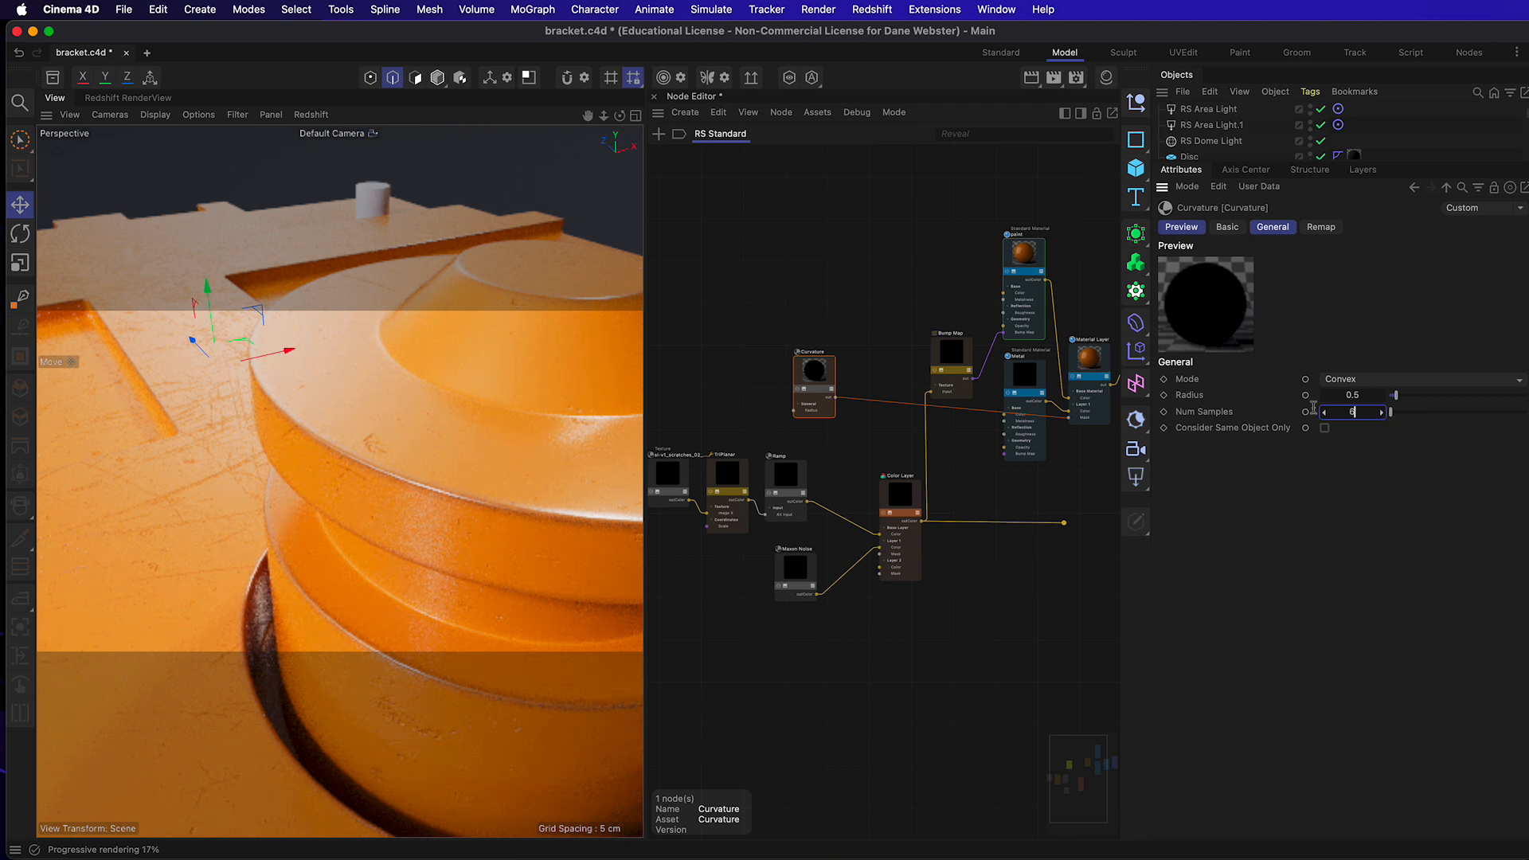
key(Return)
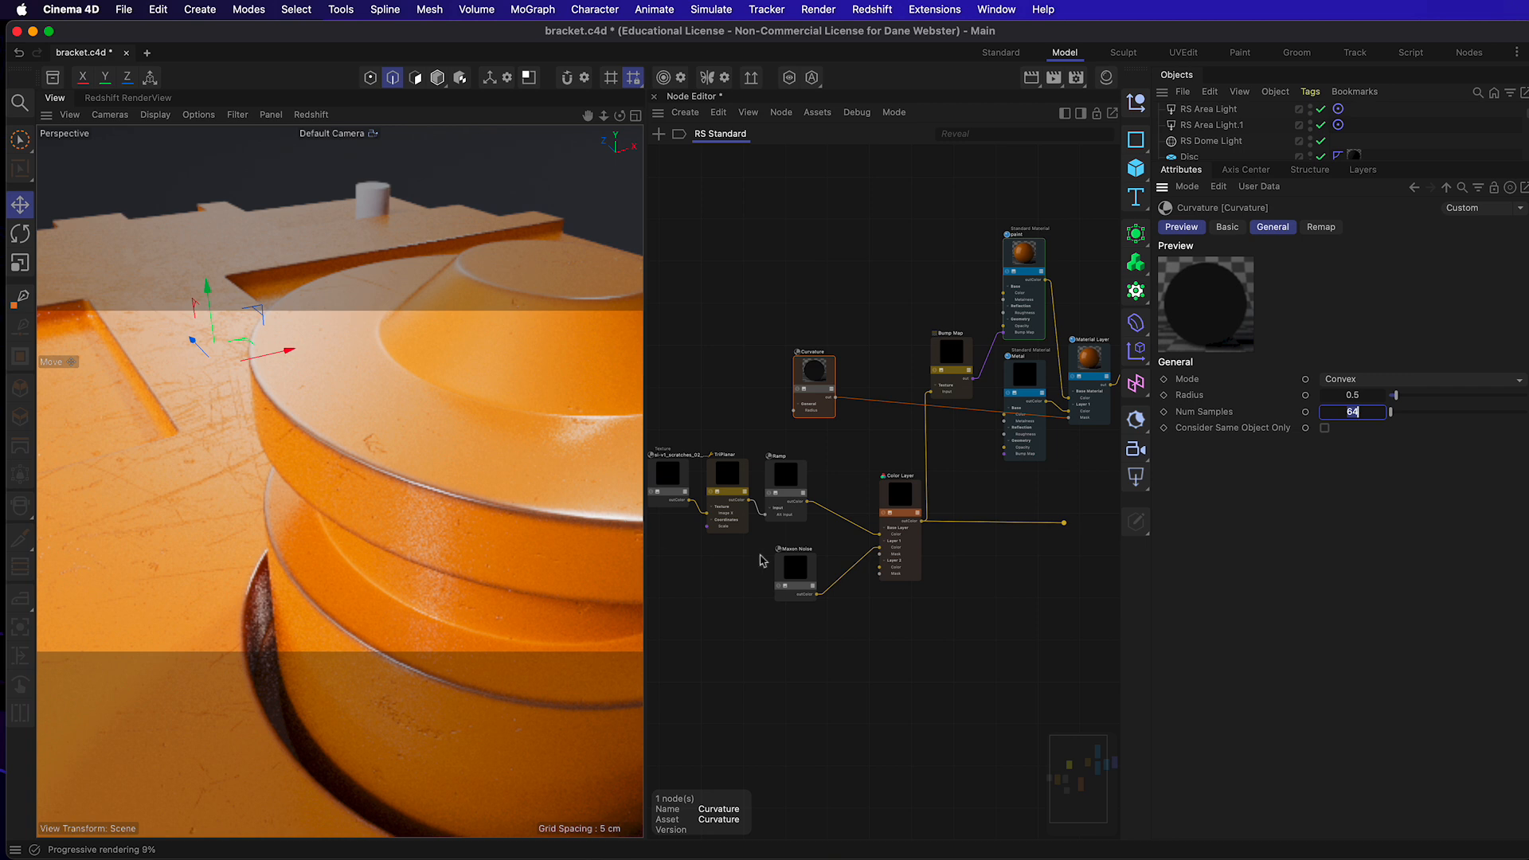
Step: Add a second Maxon Noise node and place it just before the Curvature node
double_click(745, 366)
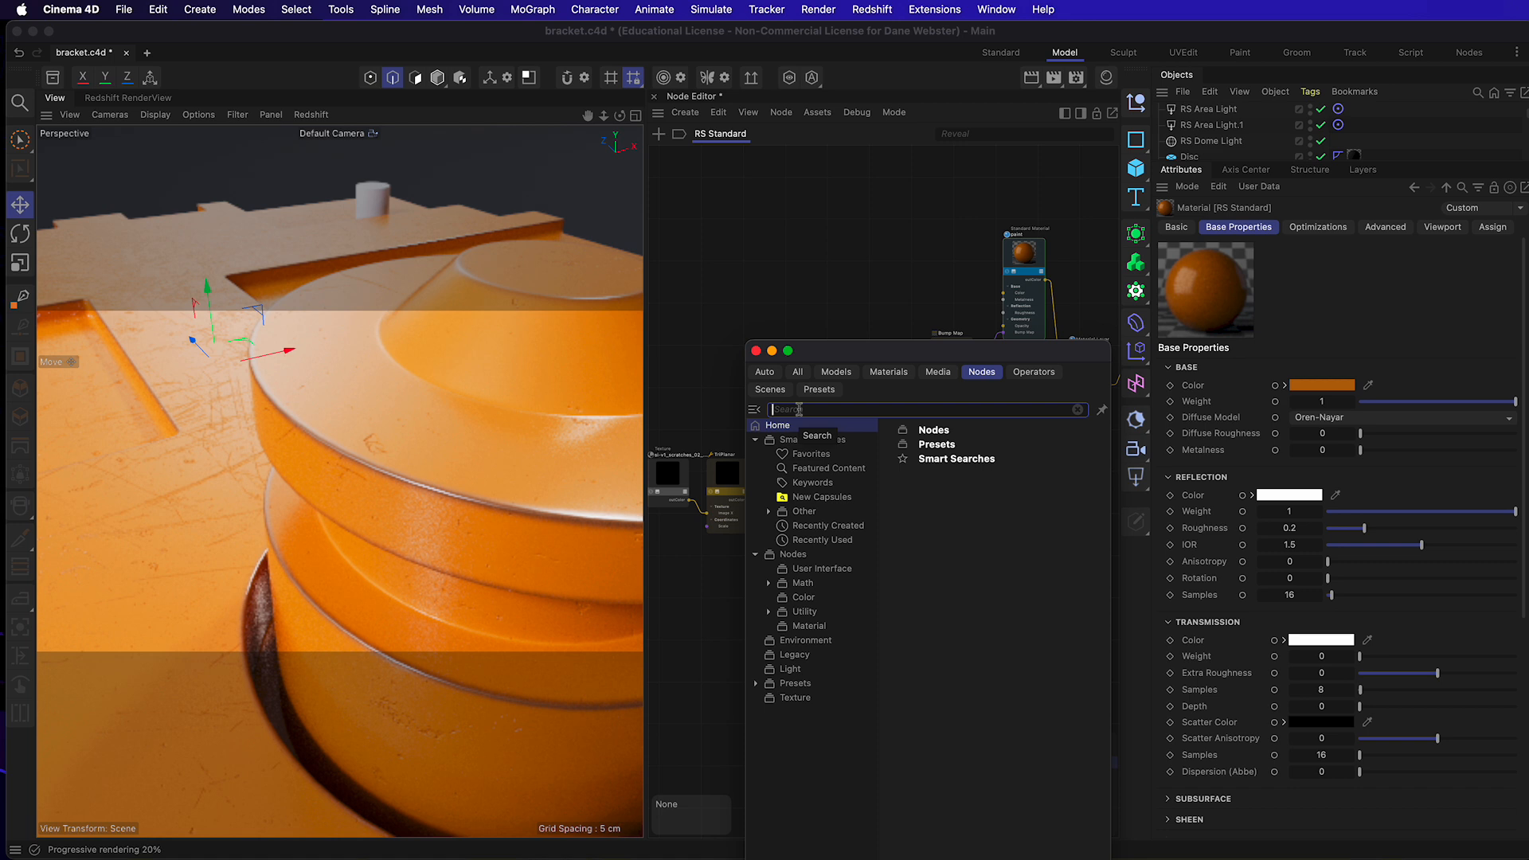
text(maxon)
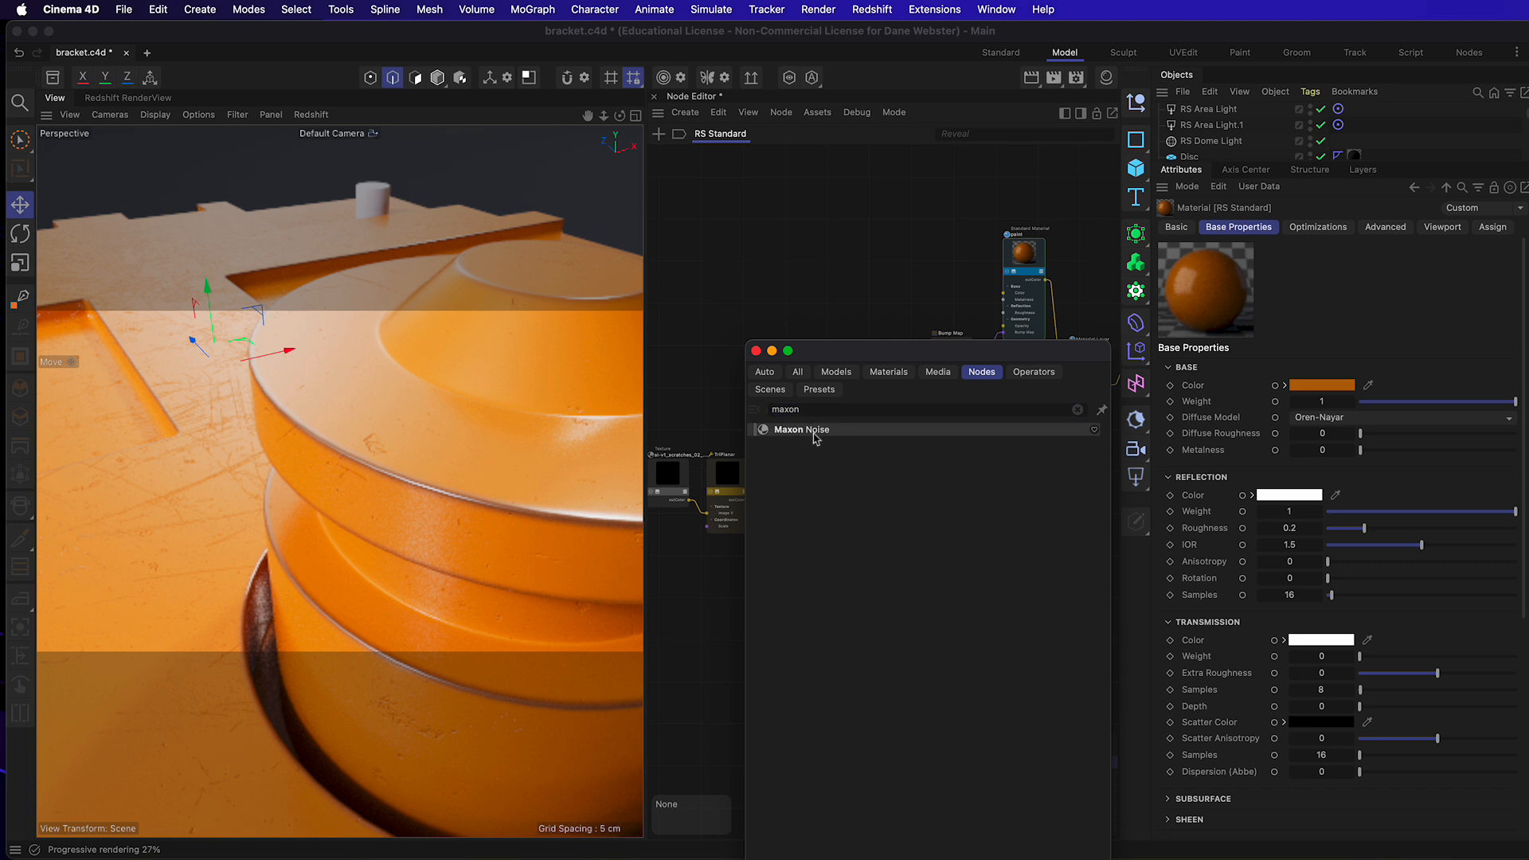
double_click(804, 430)
drag(741, 373, 743, 378)
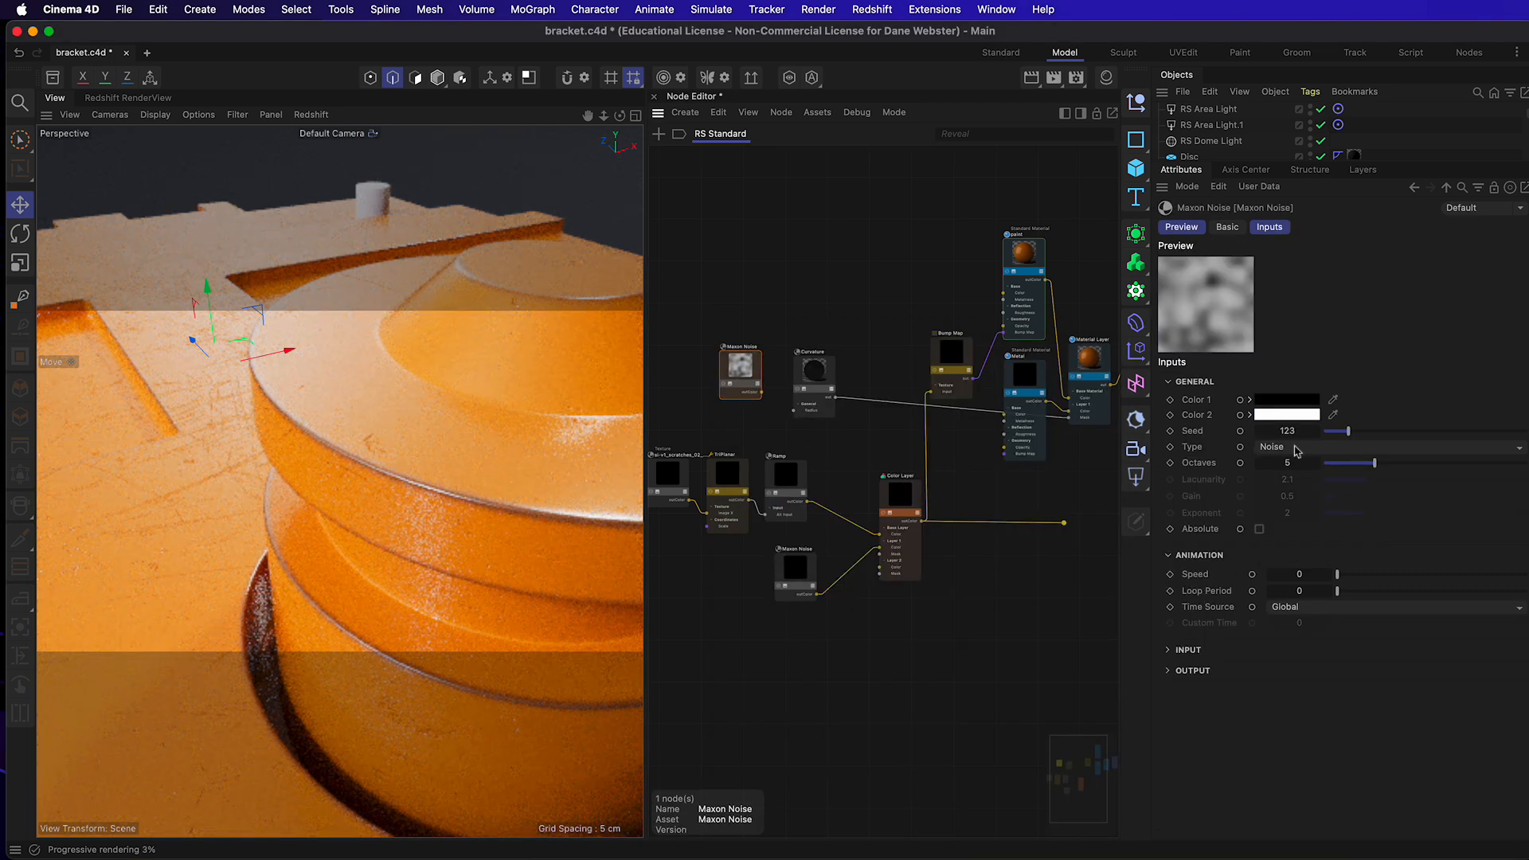
Step: Compare the Luka and Naki types for the new Maxon Noise node, and settle on Luka
click(1344, 451)
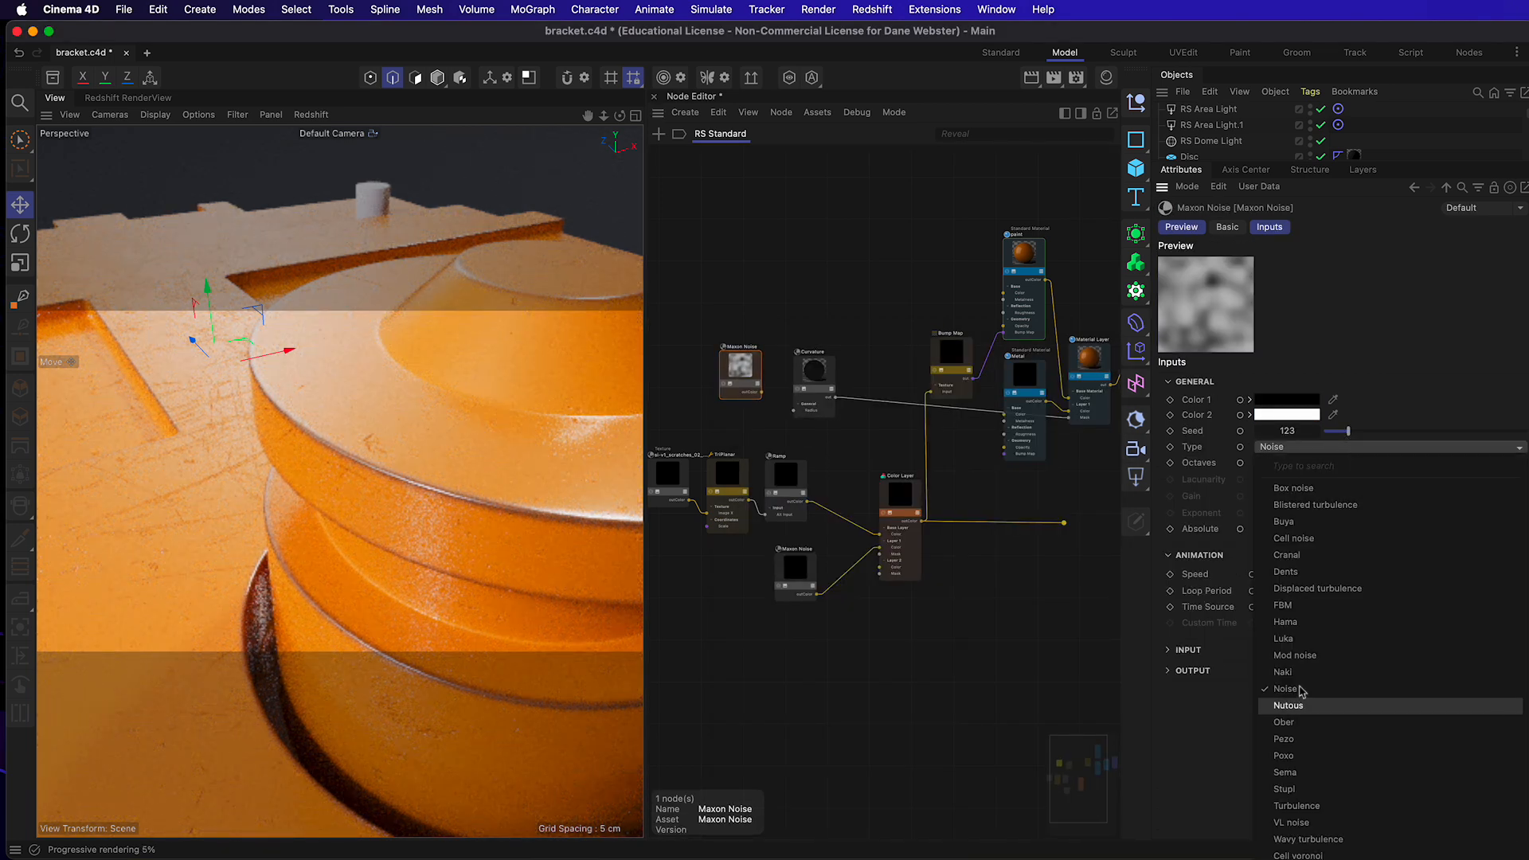
click(1306, 637)
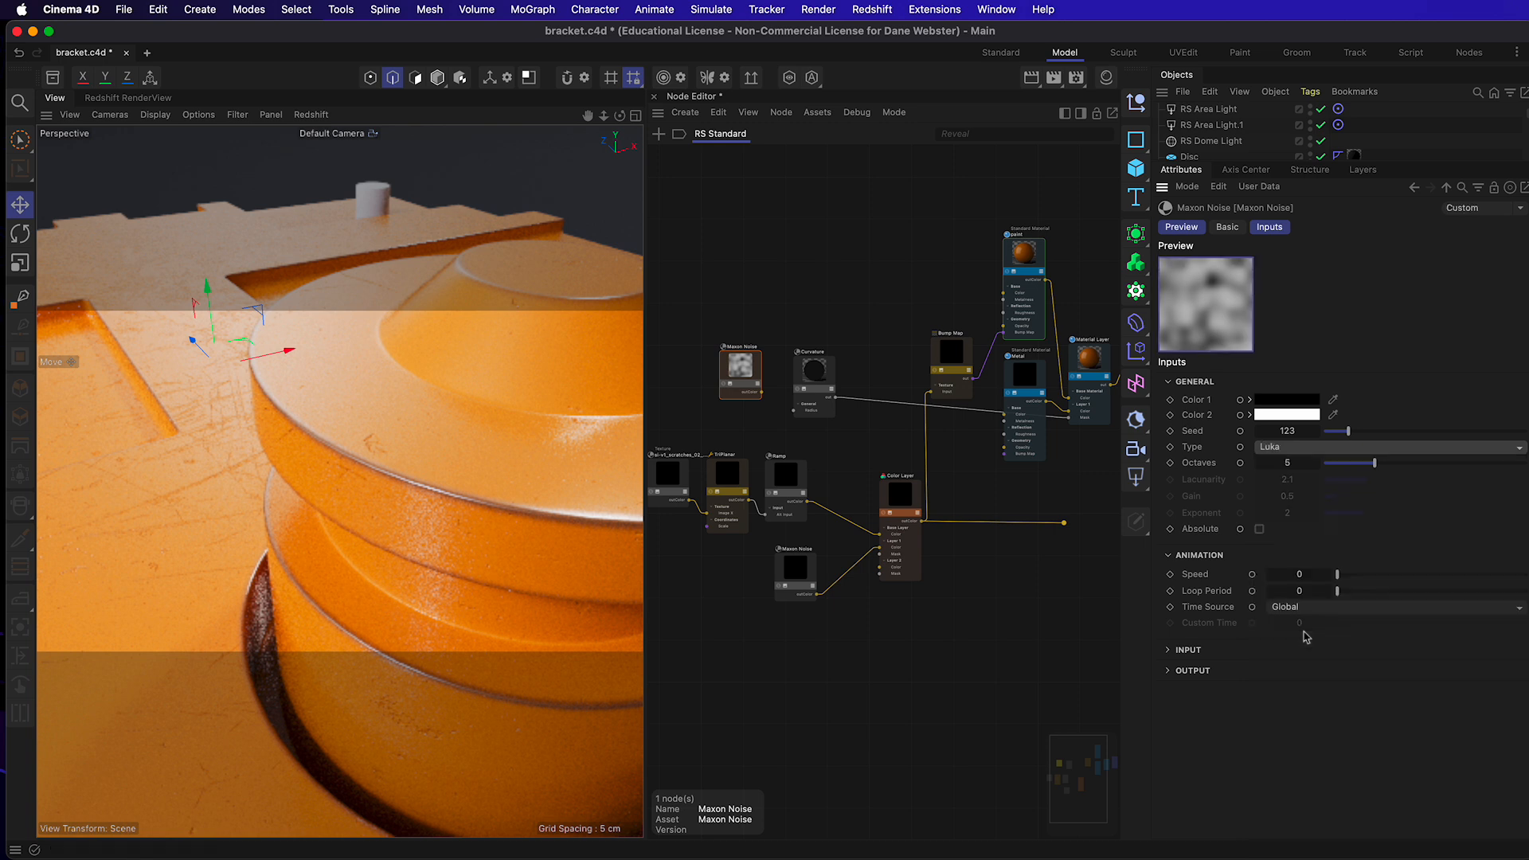
click(1345, 451)
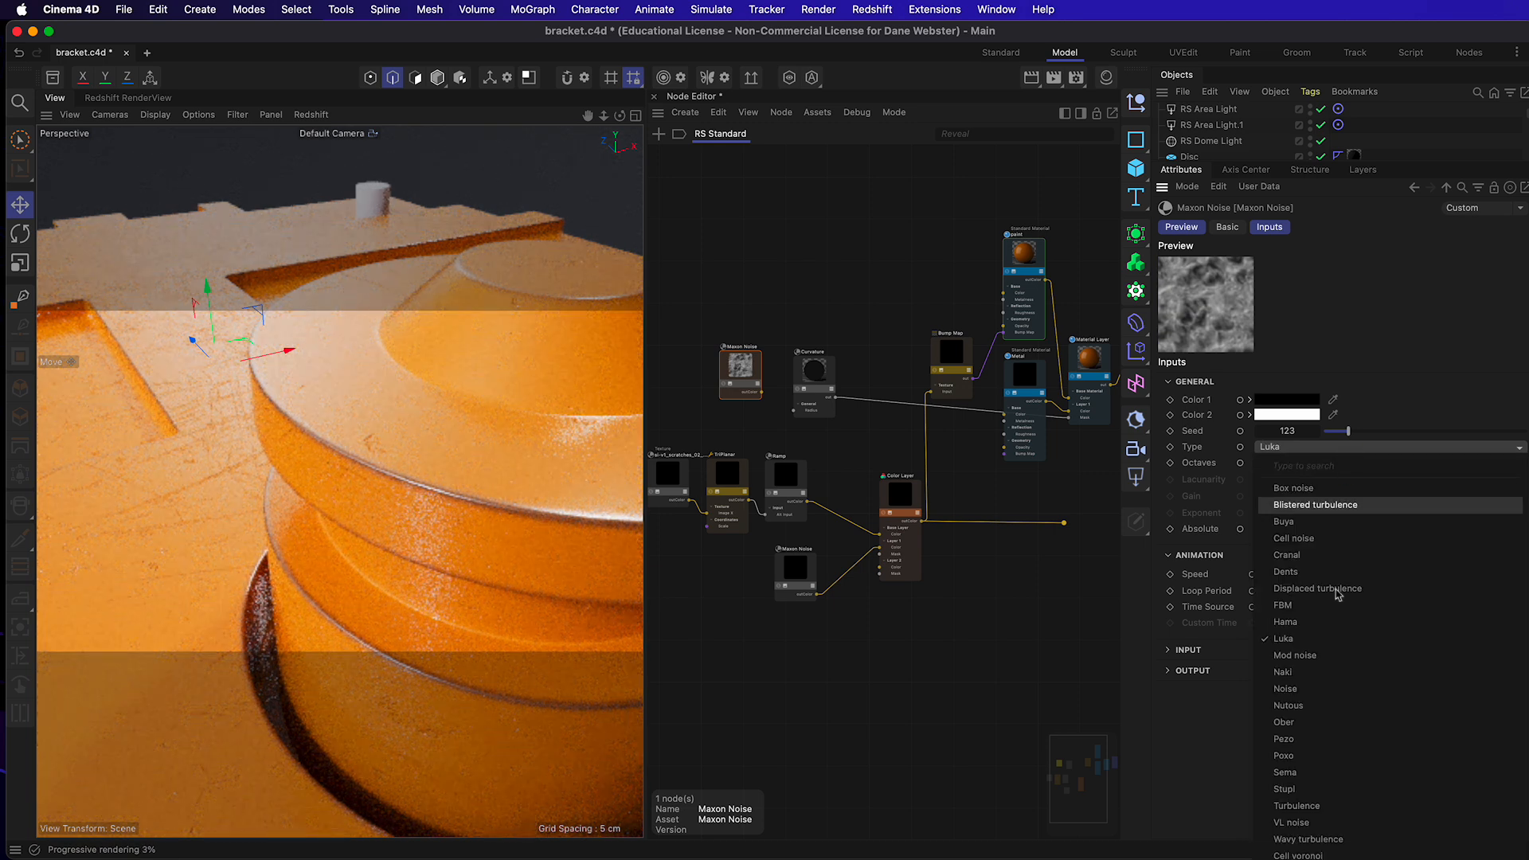
click(1321, 673)
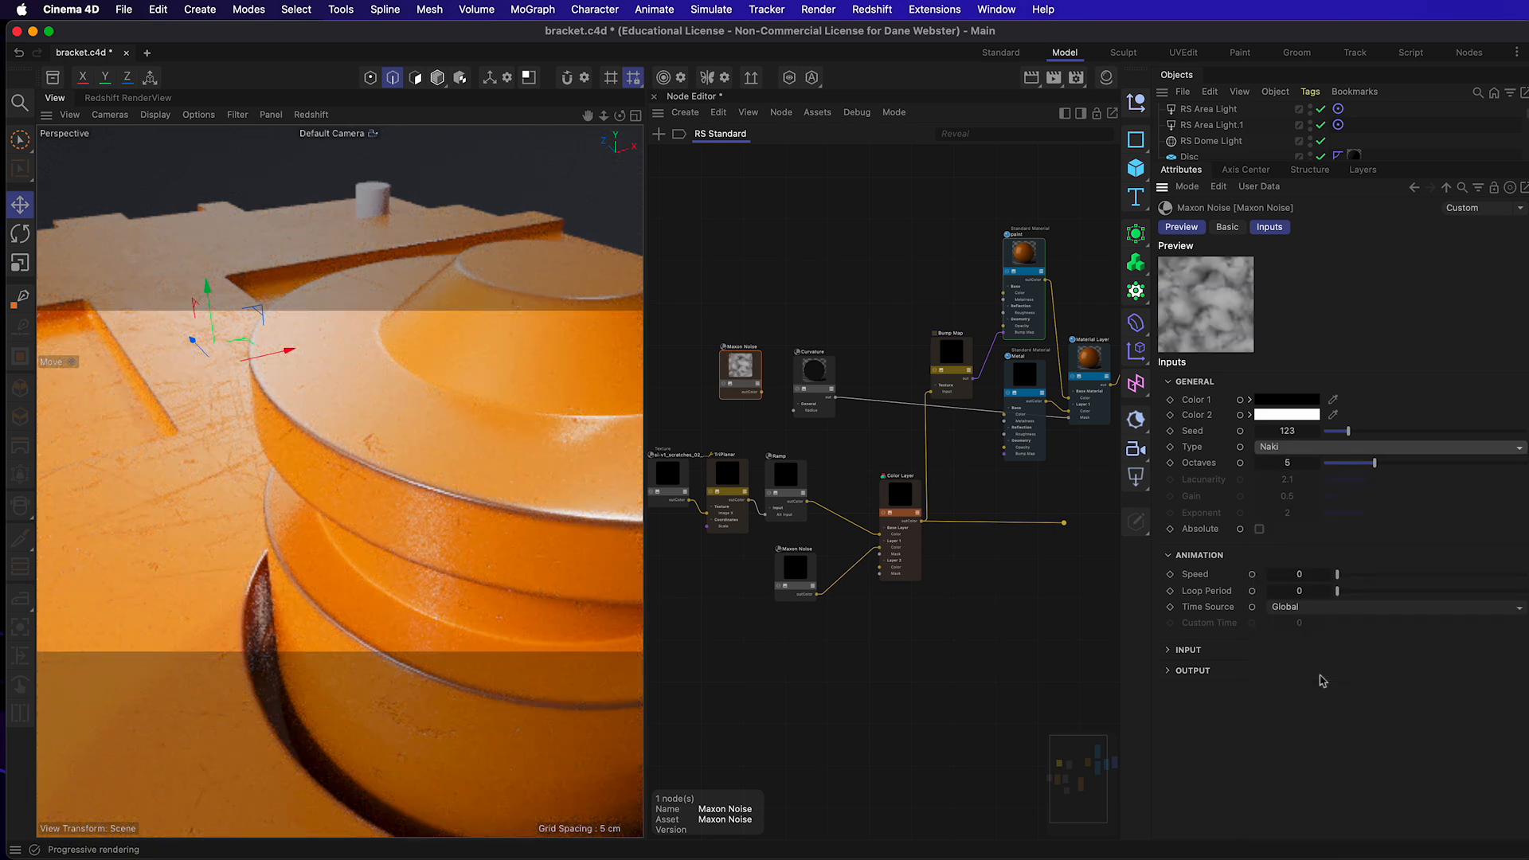
click(1314, 448)
click(1320, 639)
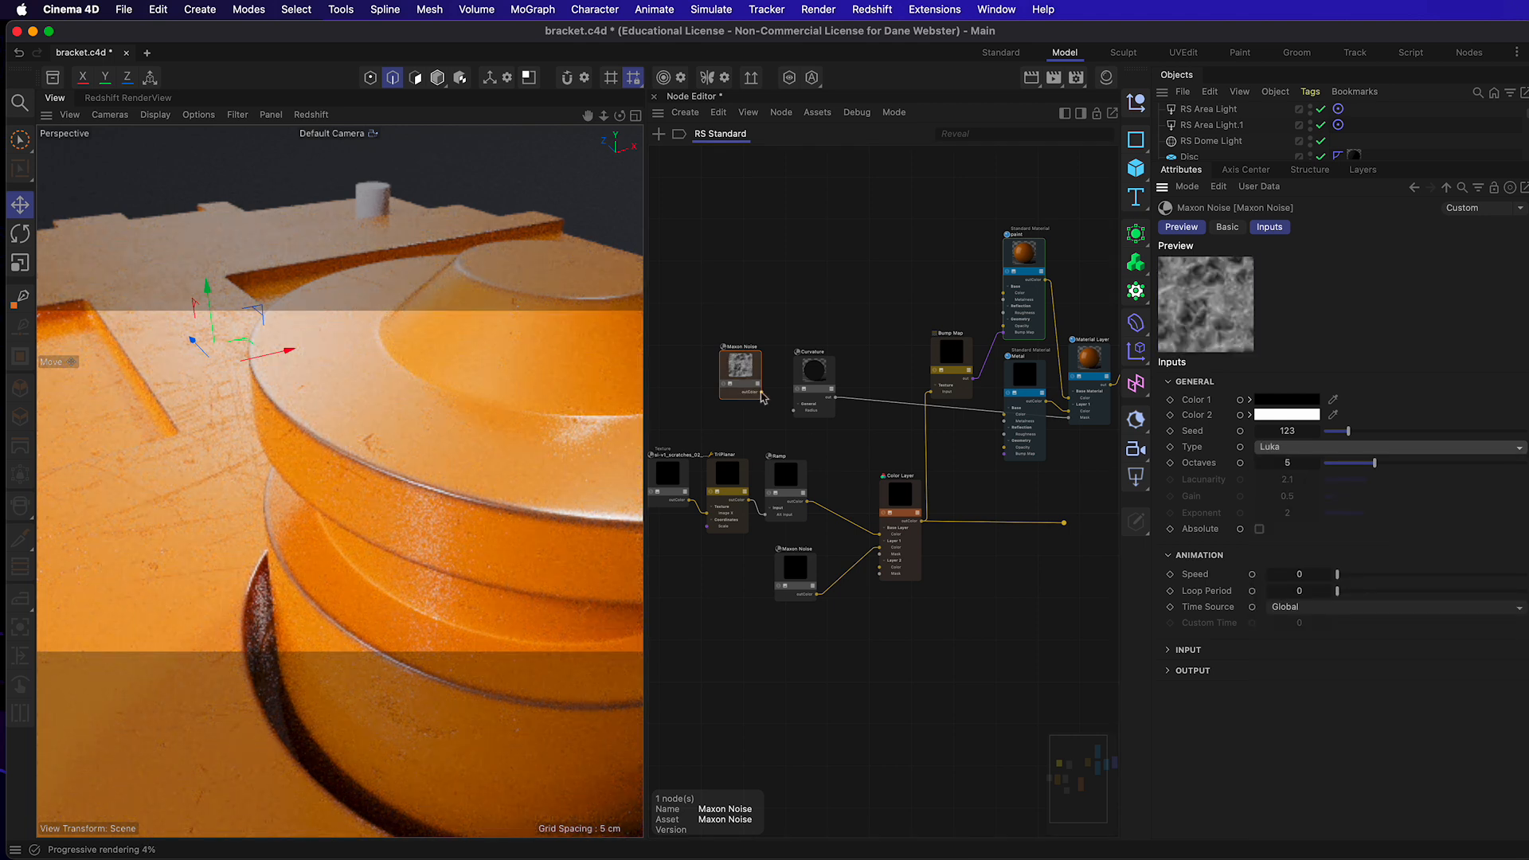
Step: Connect the Luka Maxon Noise output to the Curvature node's Radius input and inspect the wear along the round knob's edges
drag(763, 396, 794, 411)
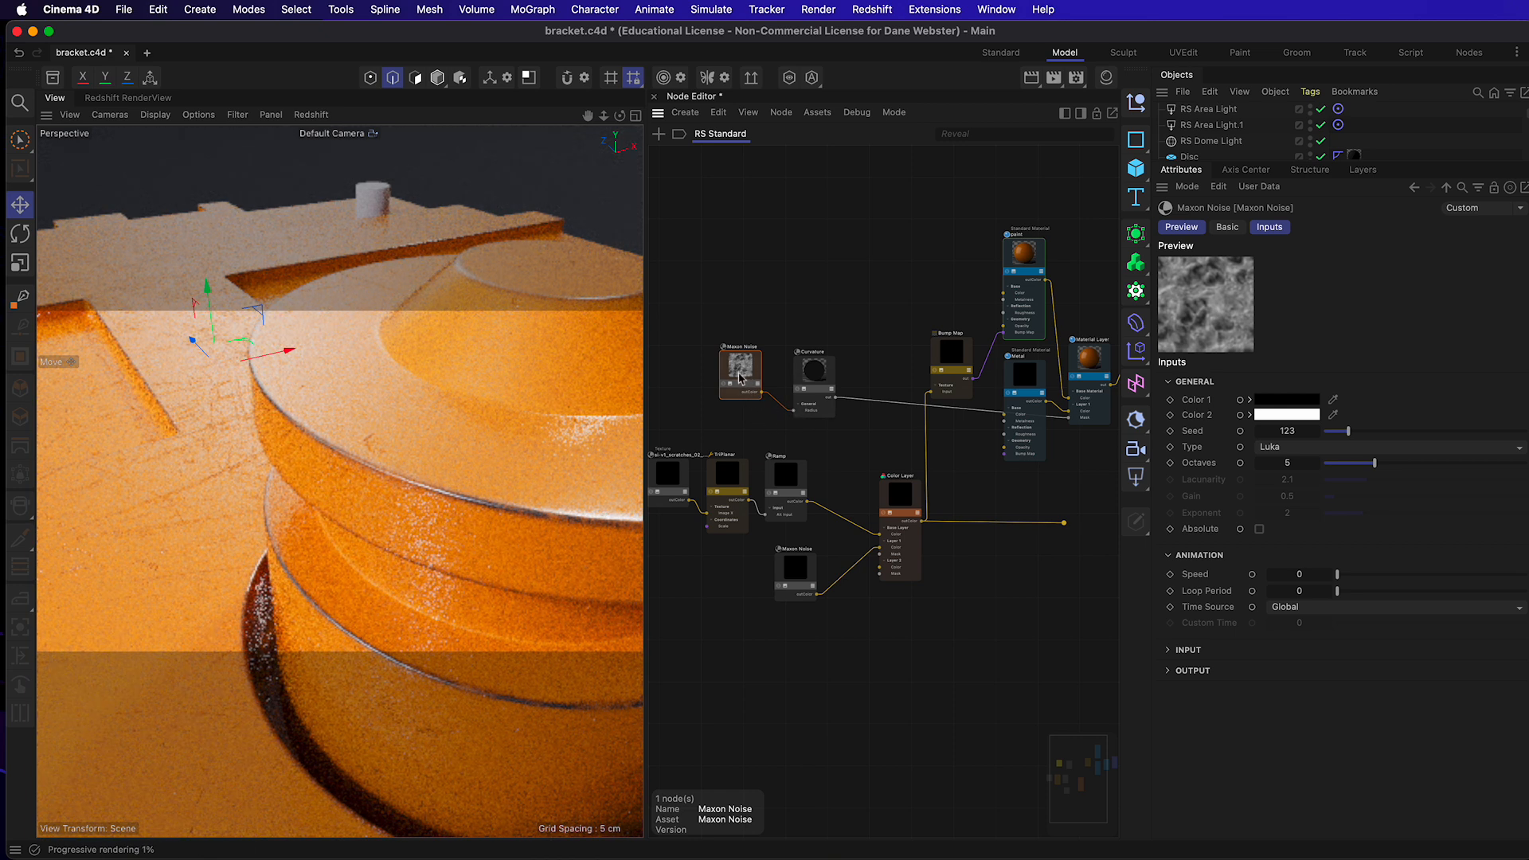
drag(742, 375, 740, 382)
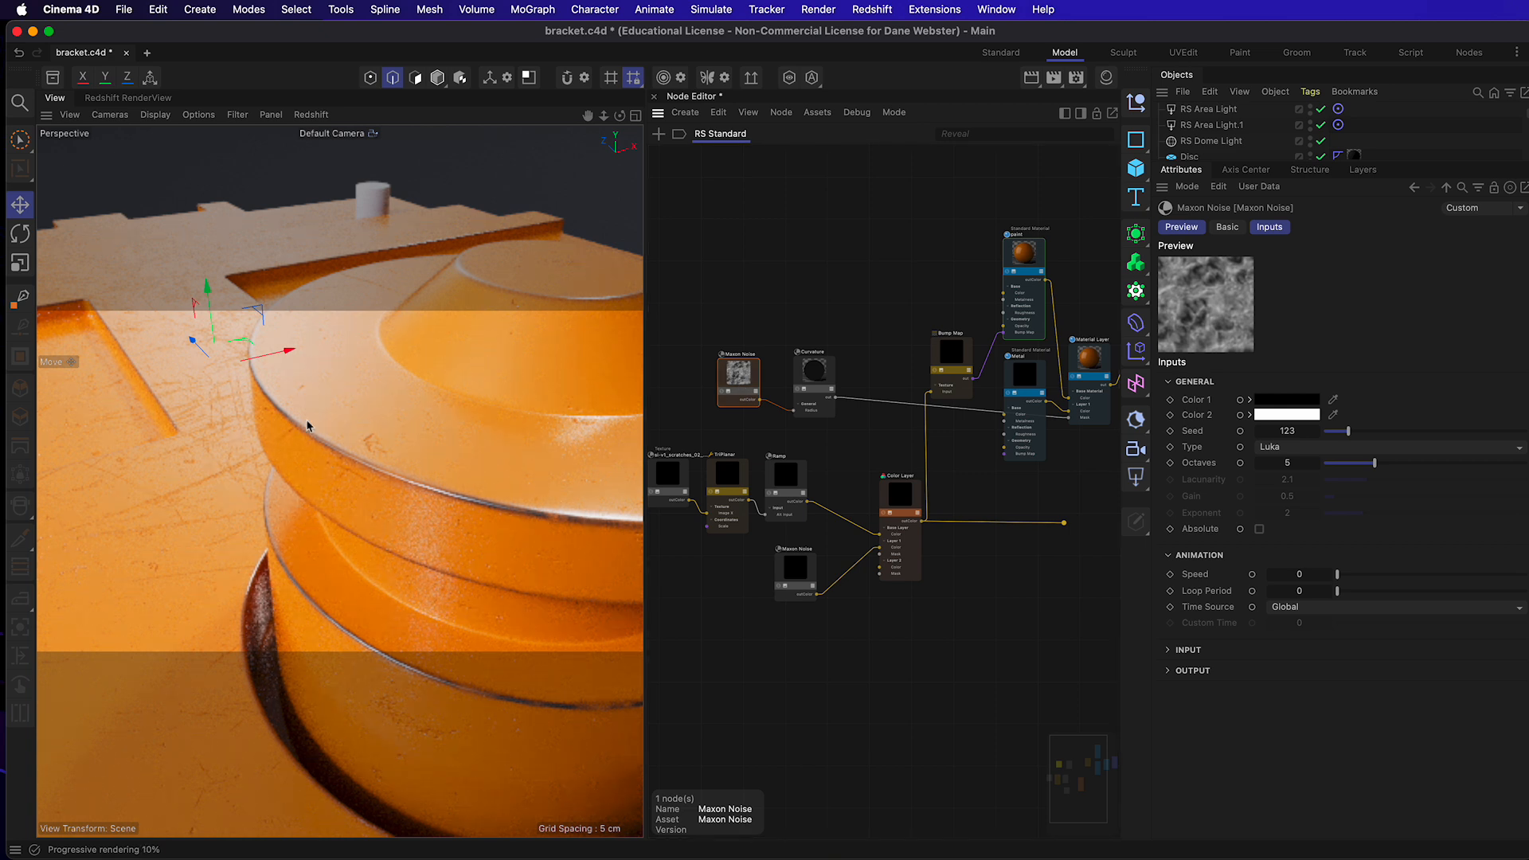
alt+middle_drag(436, 539, 288, 528)
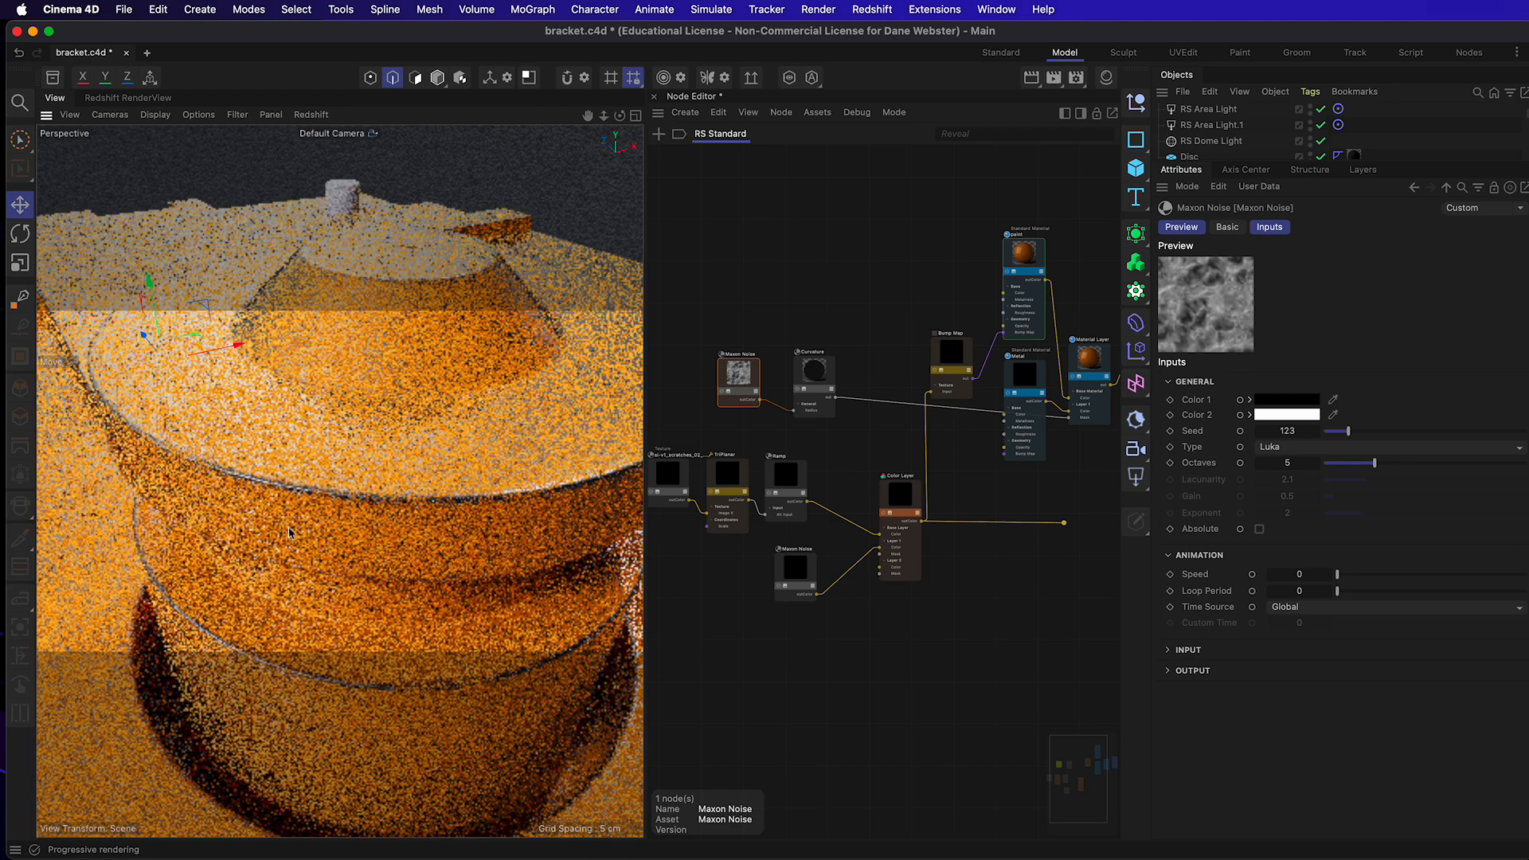
alt+middle_drag(372, 602, 446, 668)
alt+drag(412, 647, 415, 599)
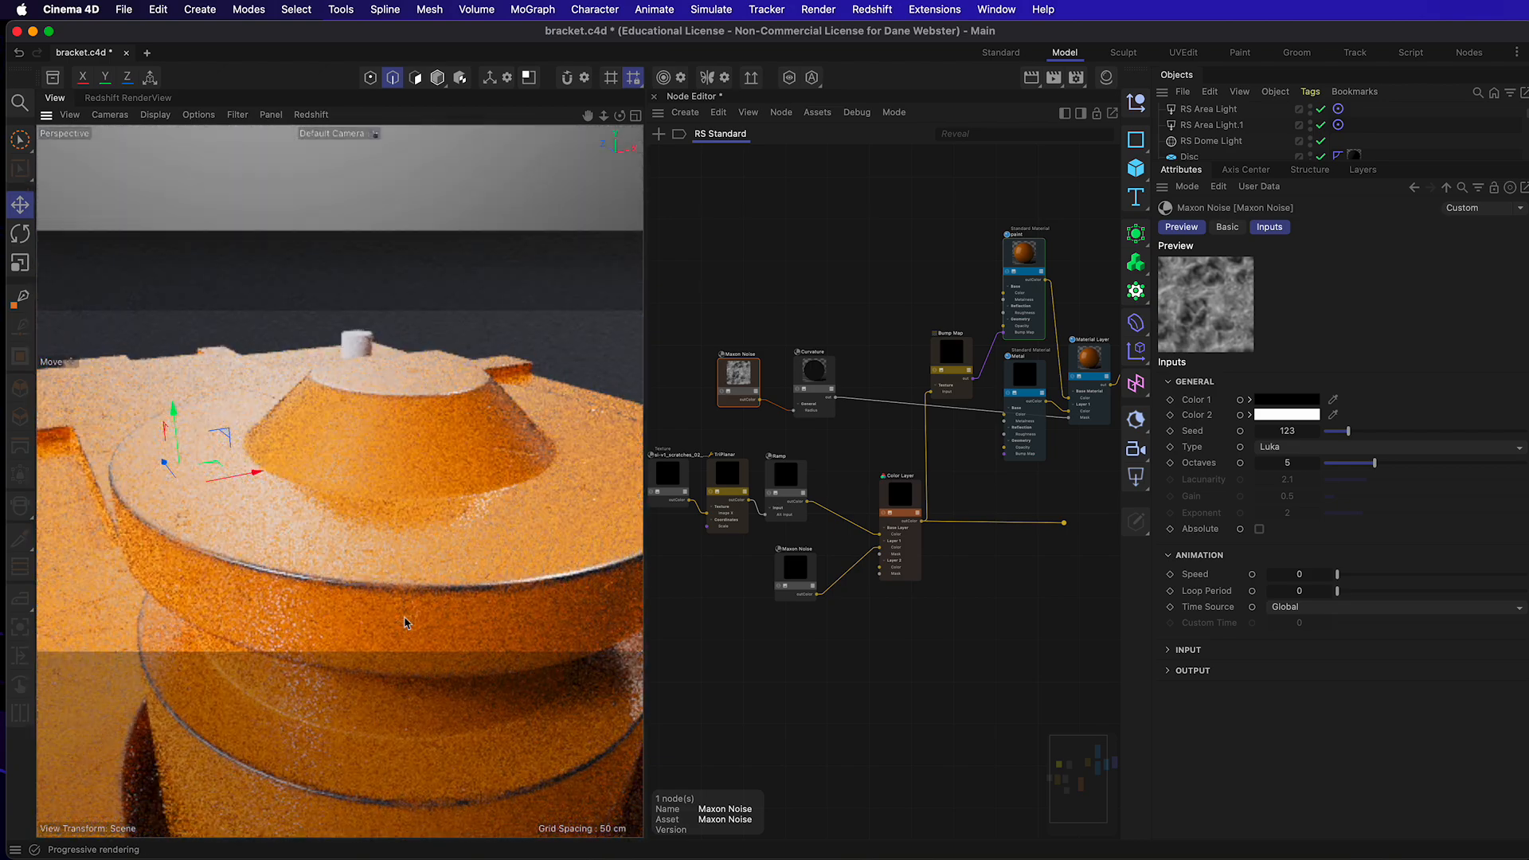
alt+right_drag(415, 599, 400, 476)
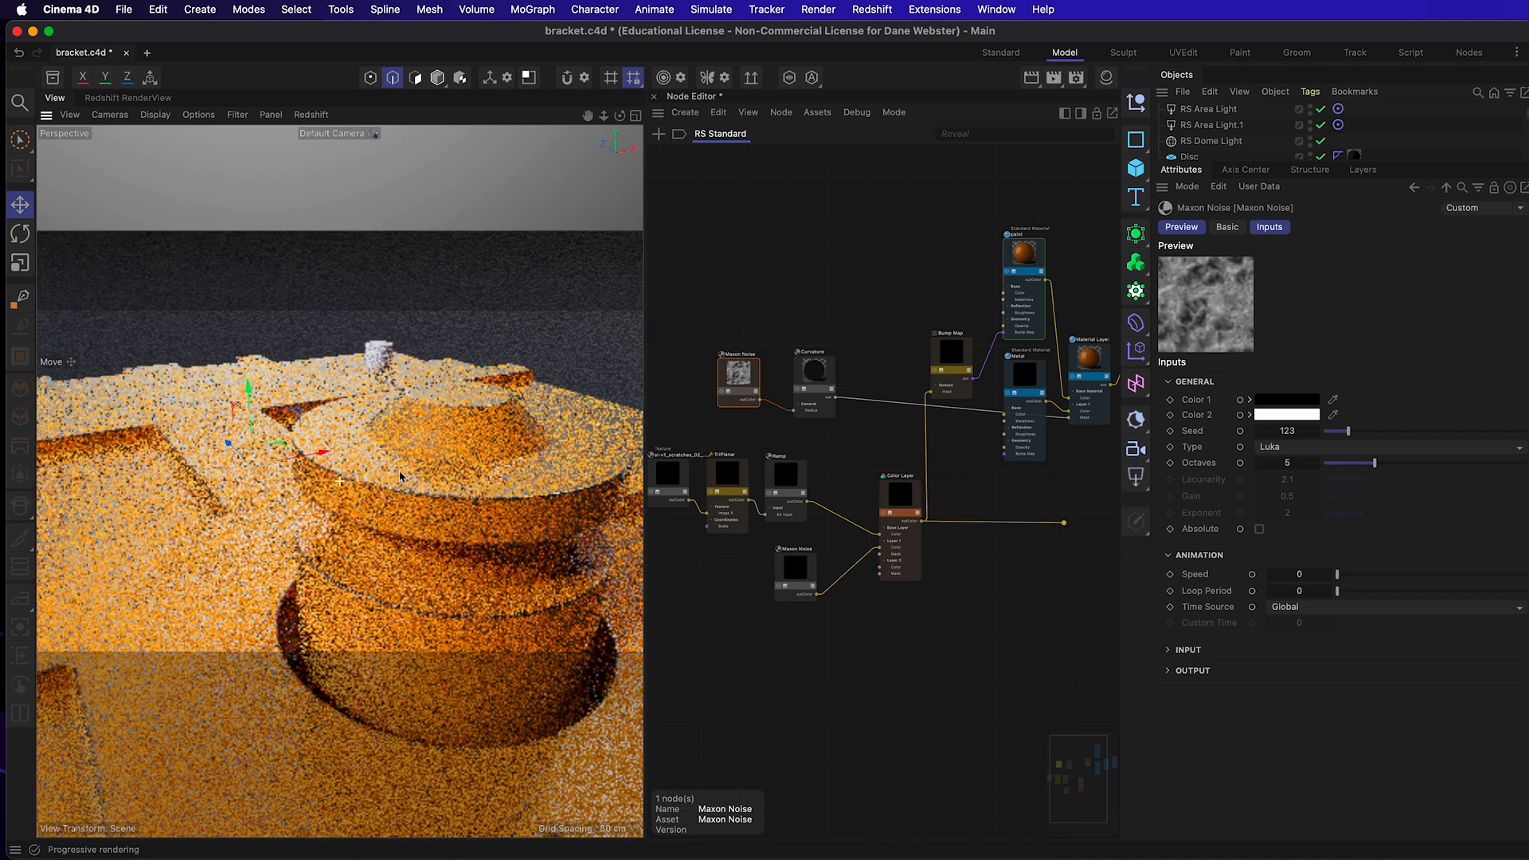
alt+middle_drag(399, 476, 377, 425)
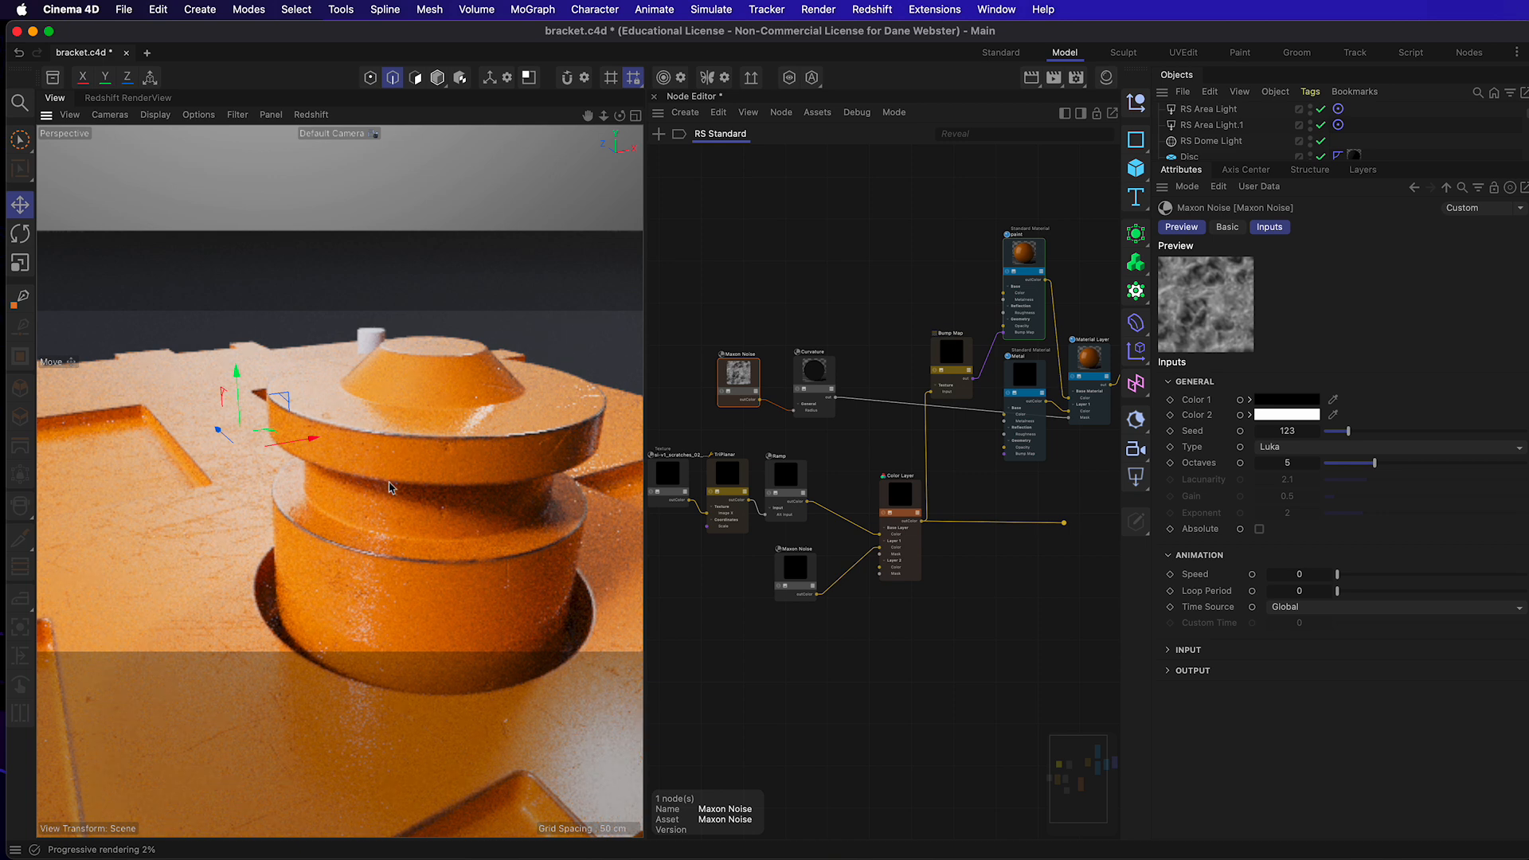
alt+drag(320, 516, 325, 535)
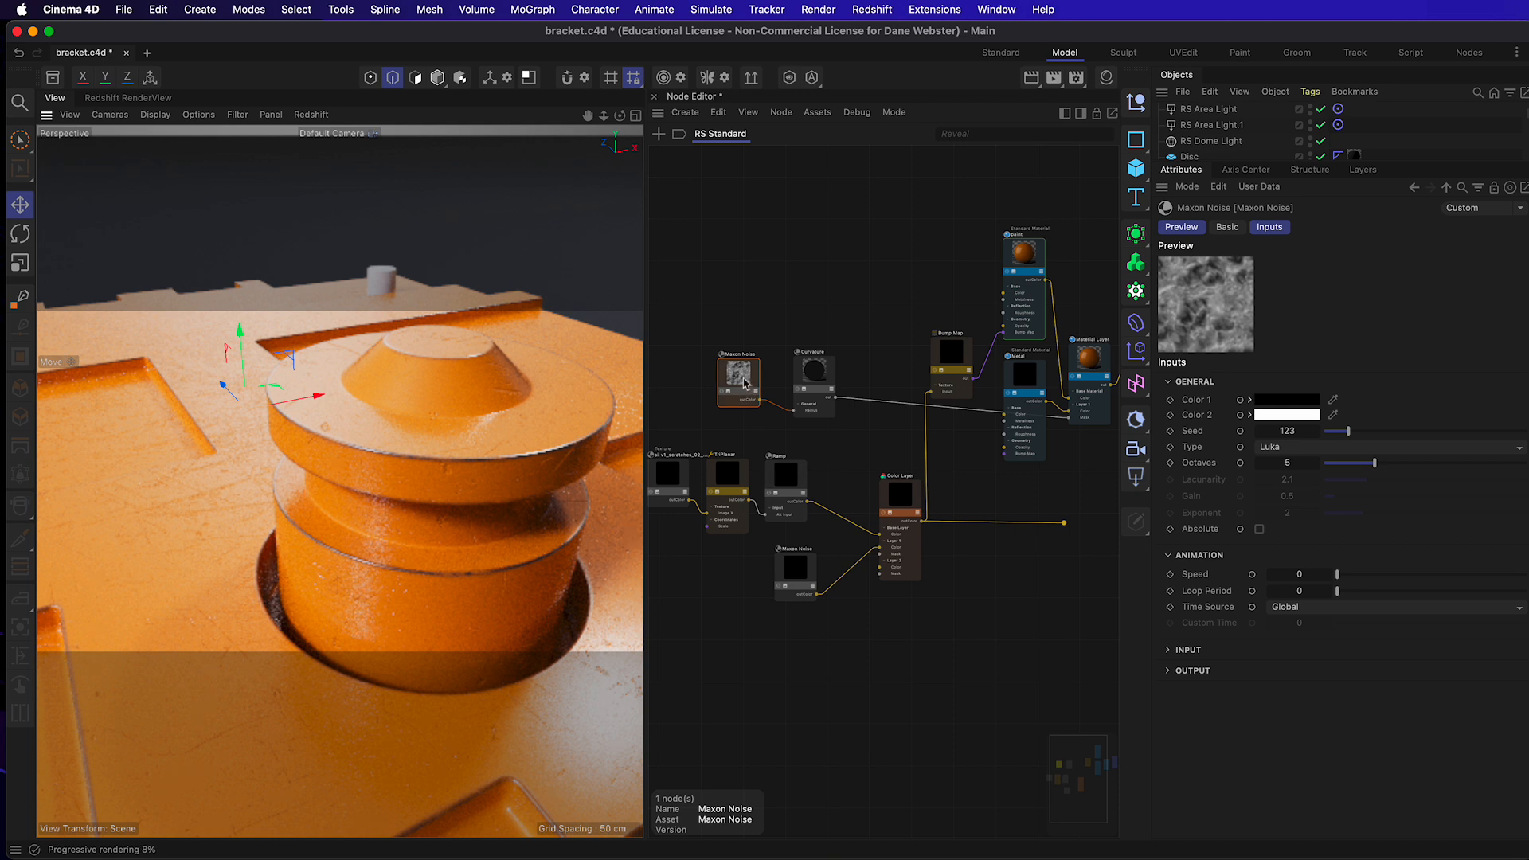
drag(743, 382, 735, 382)
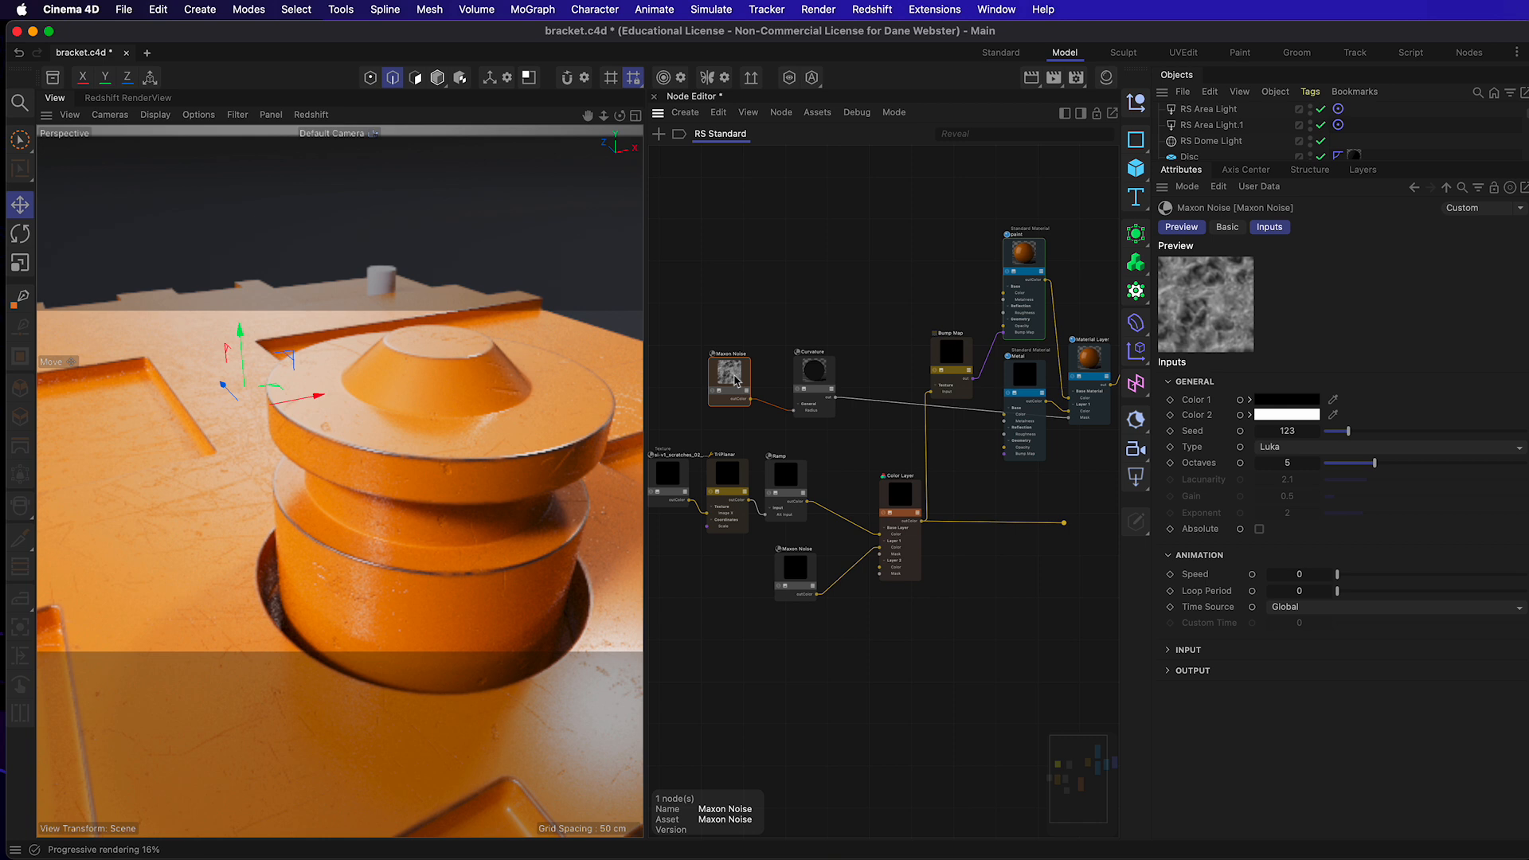
scroll(431, 480, up, 5)
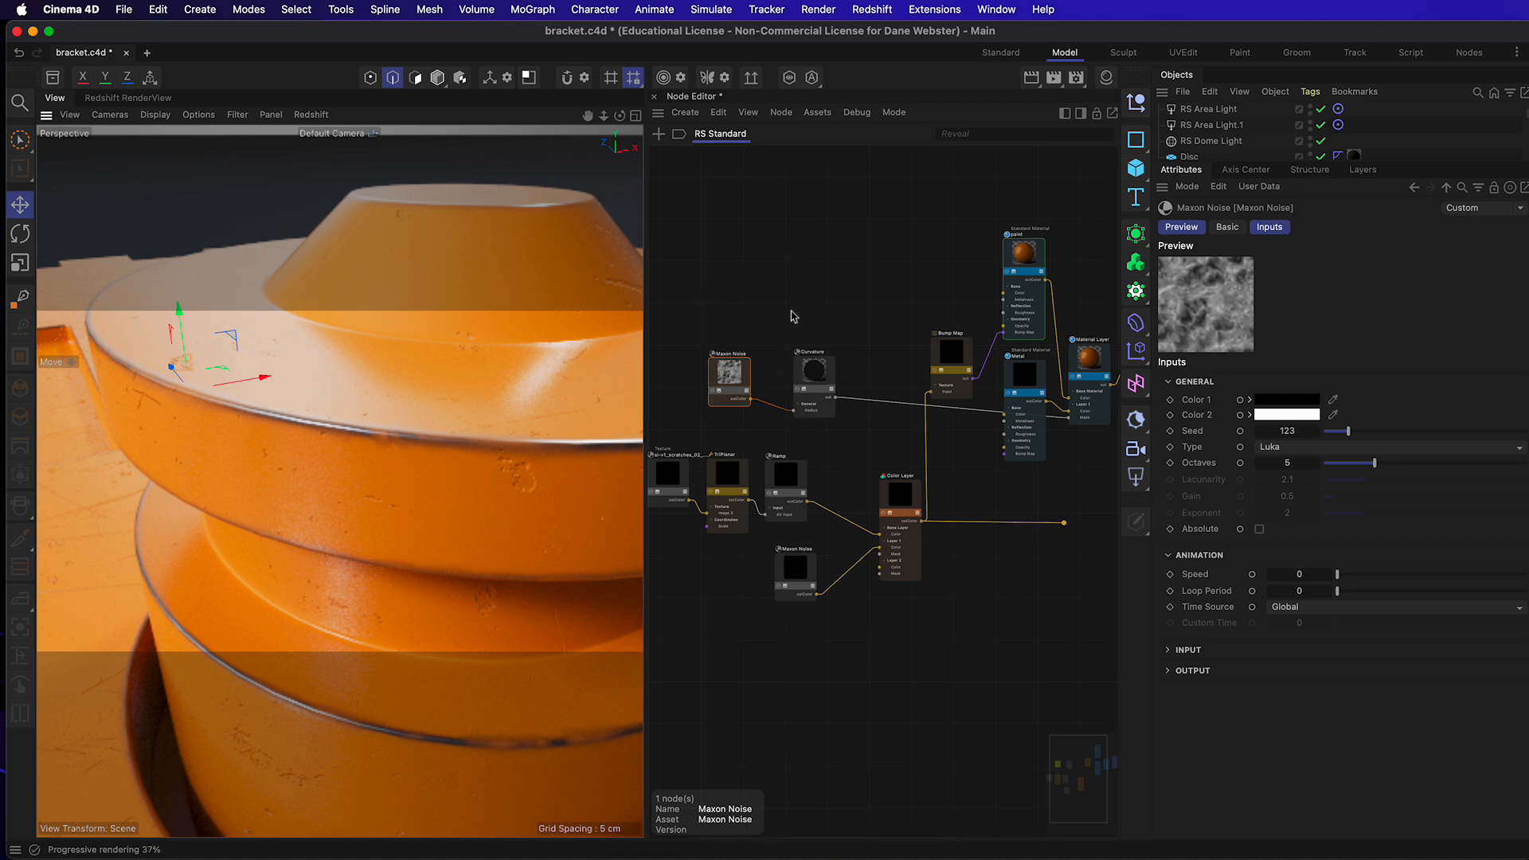
Step: Connect the Color Layer output to the Material Layer's Layer 1 mask, and feed the Curvature output into the Color Layer's Layer 2 color
drag(715, 311, 816, 388)
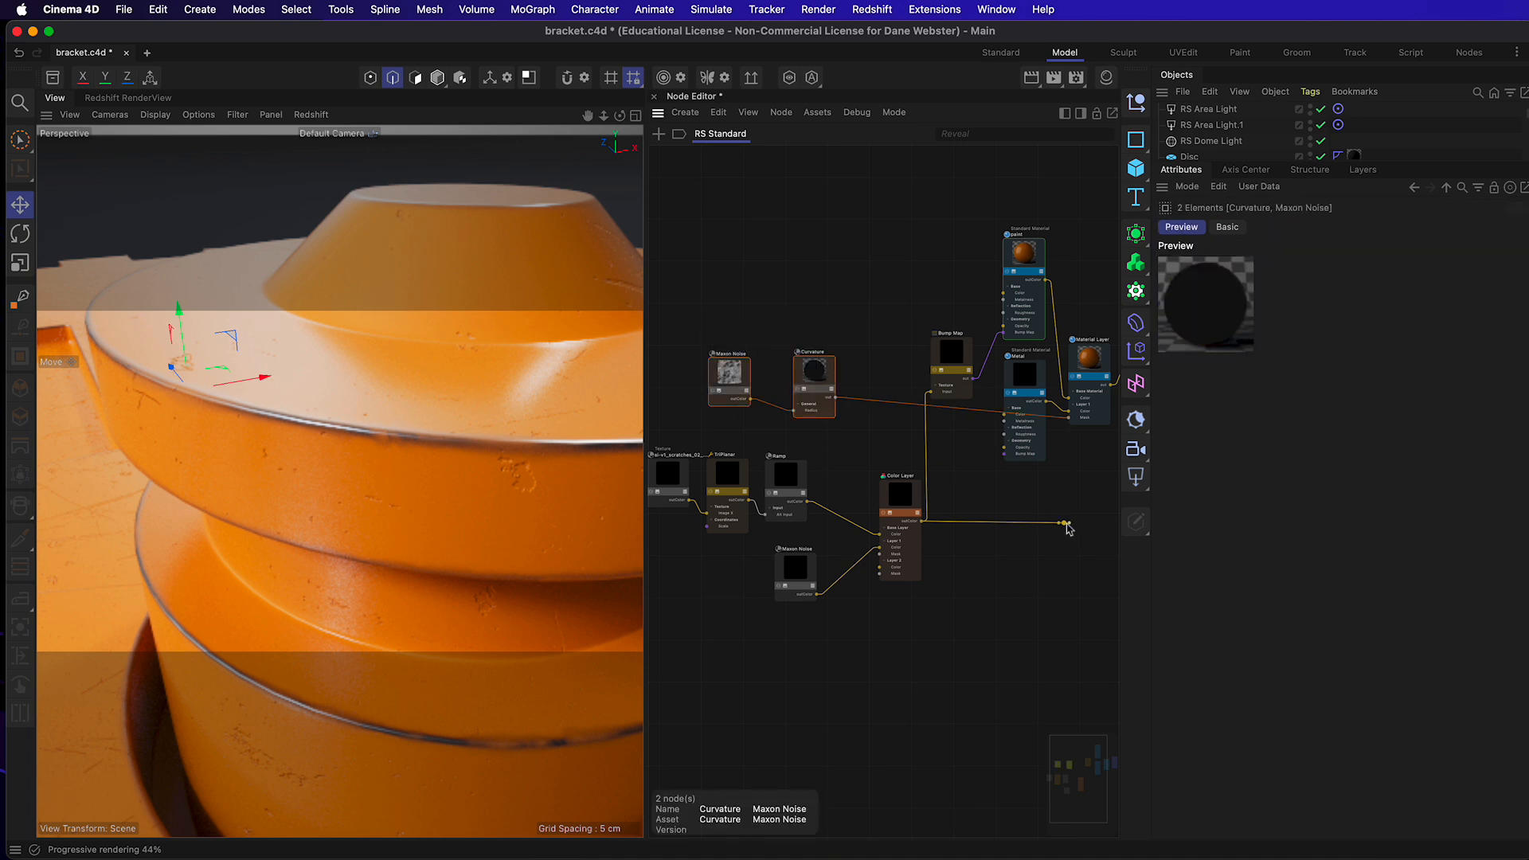
drag(1067, 528, 1068, 411)
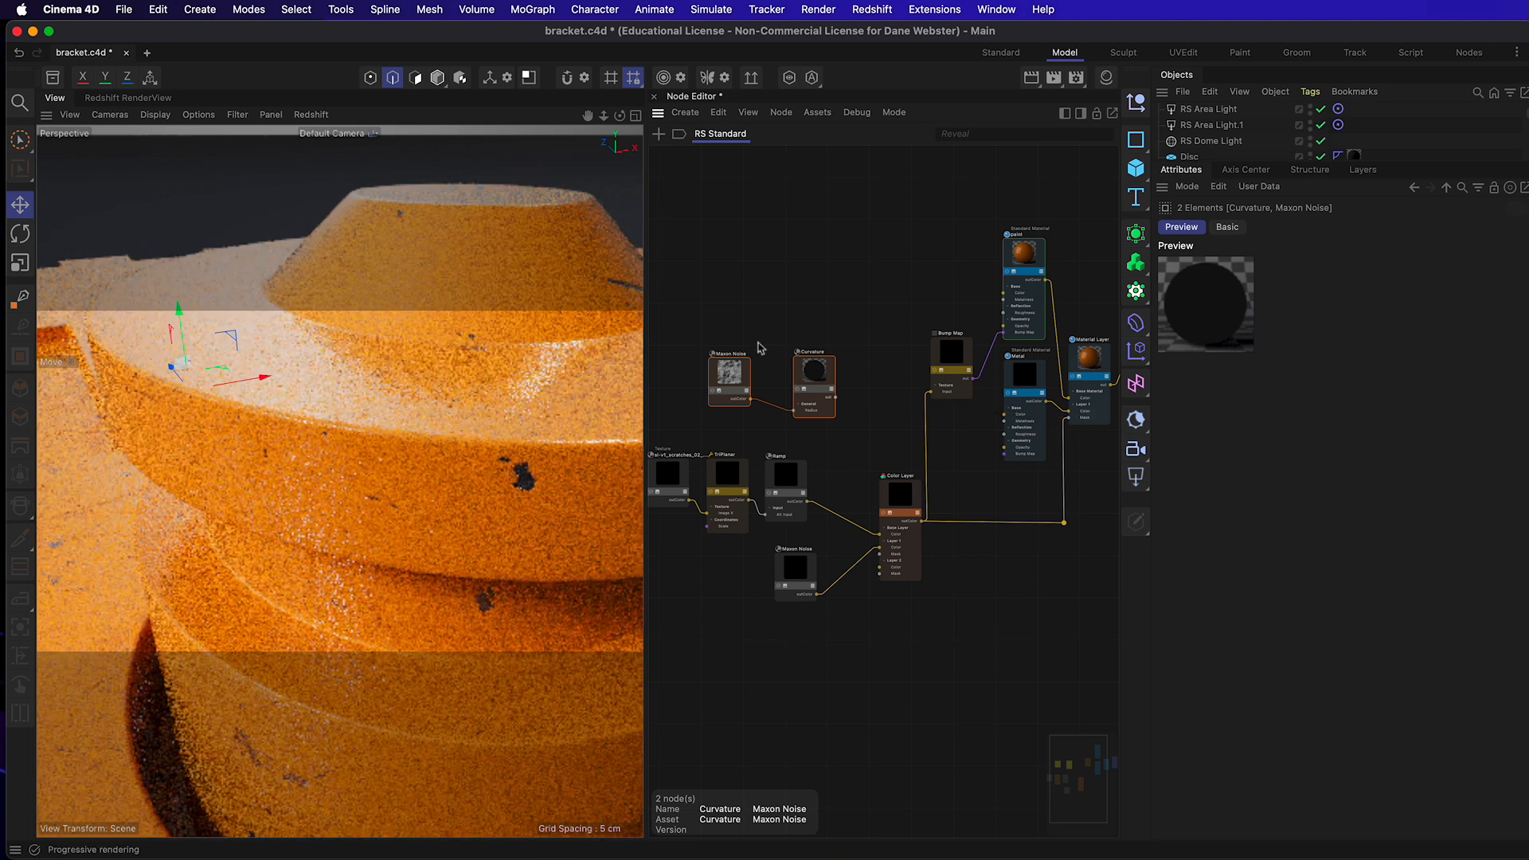
drag(817, 380, 881, 568)
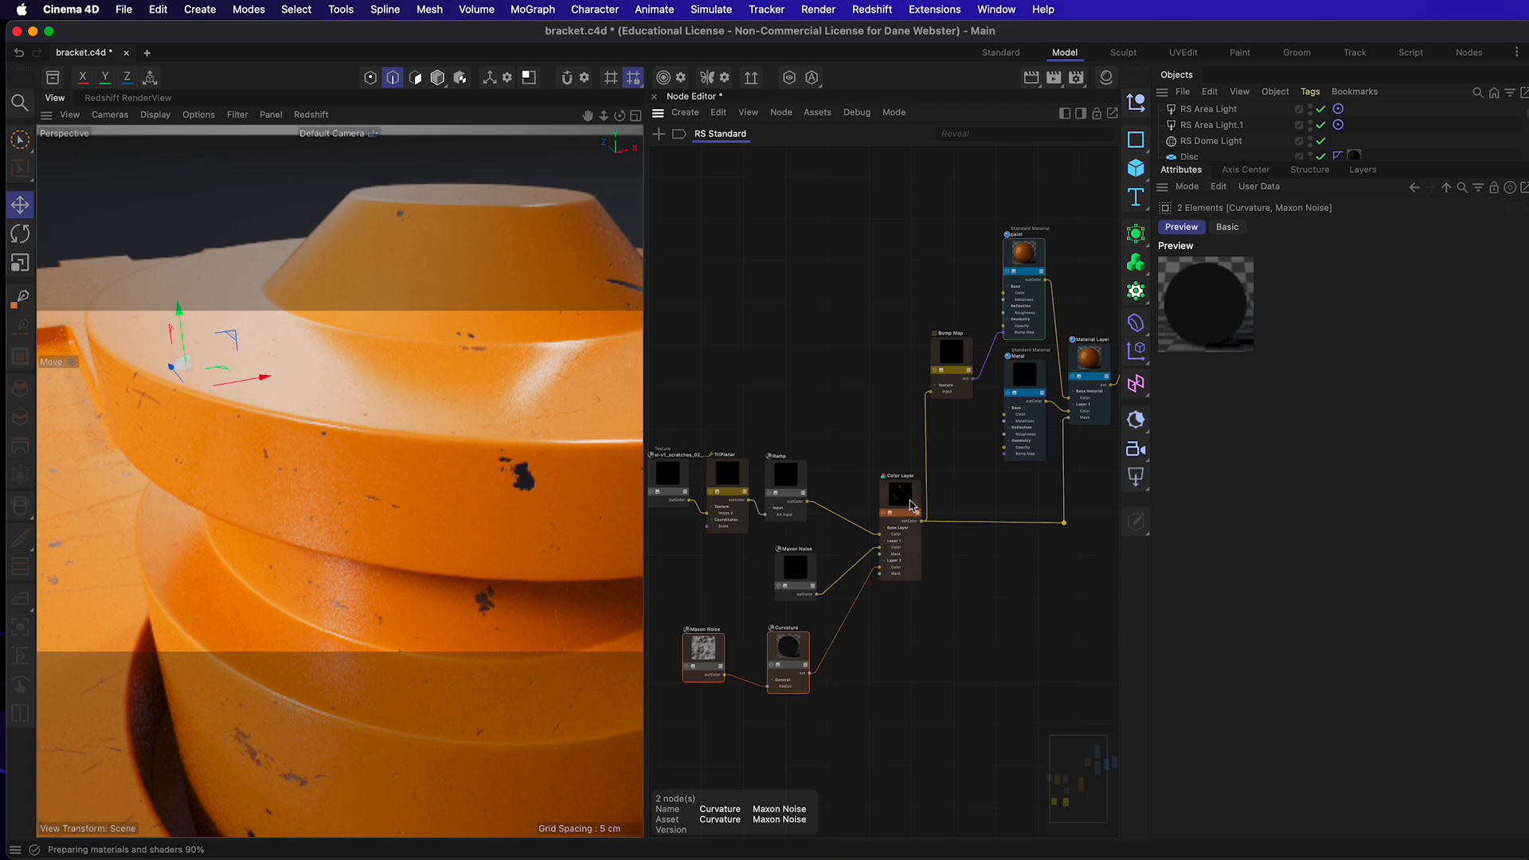
Step: Enable Layer 2 in the Color Layer node and set its Blend Mode to Add
click(910, 504)
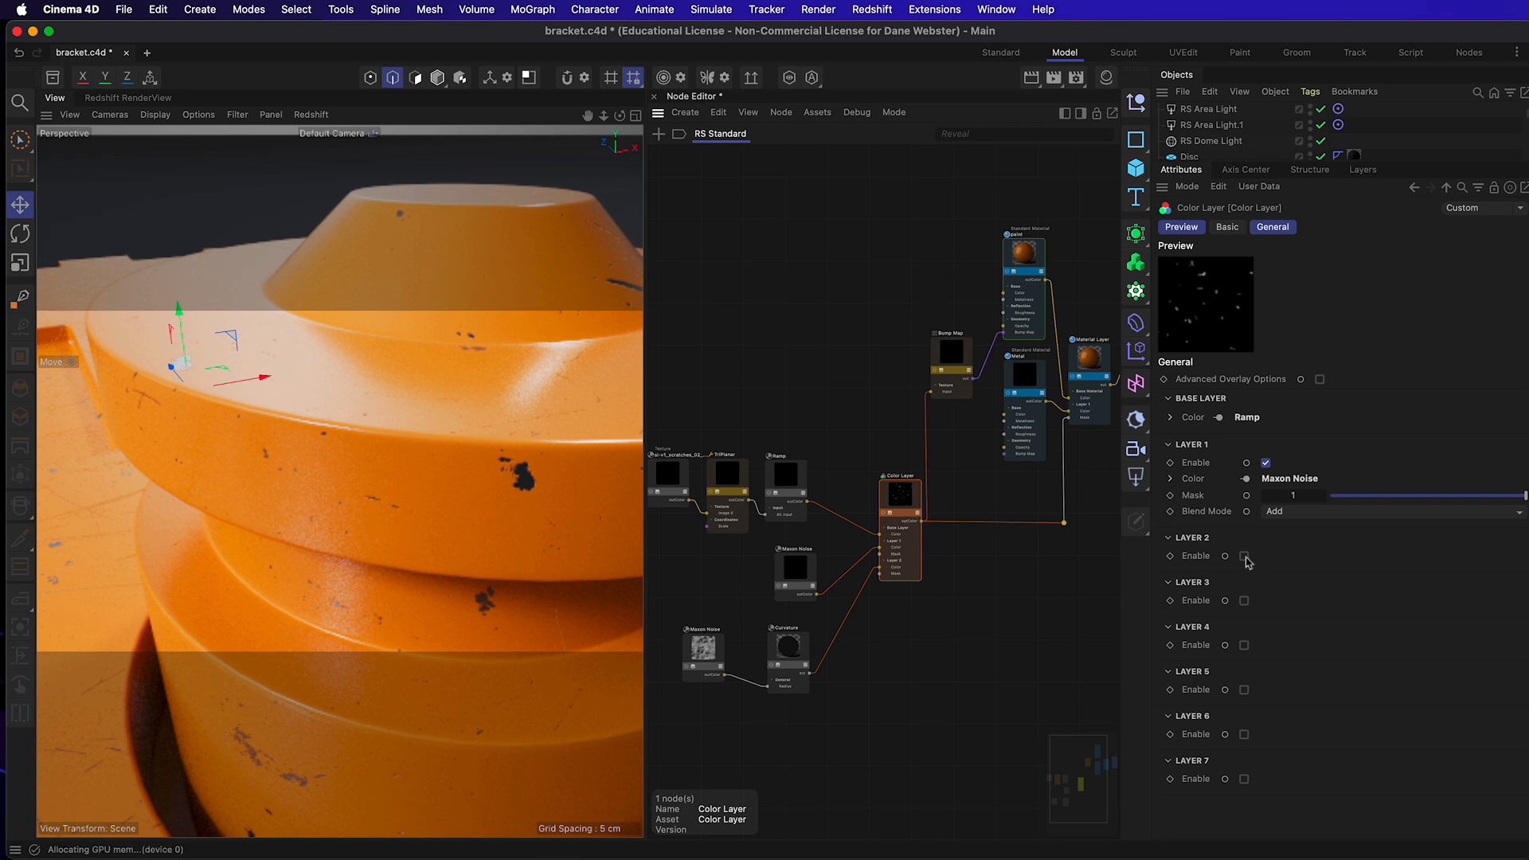
click(1244, 556)
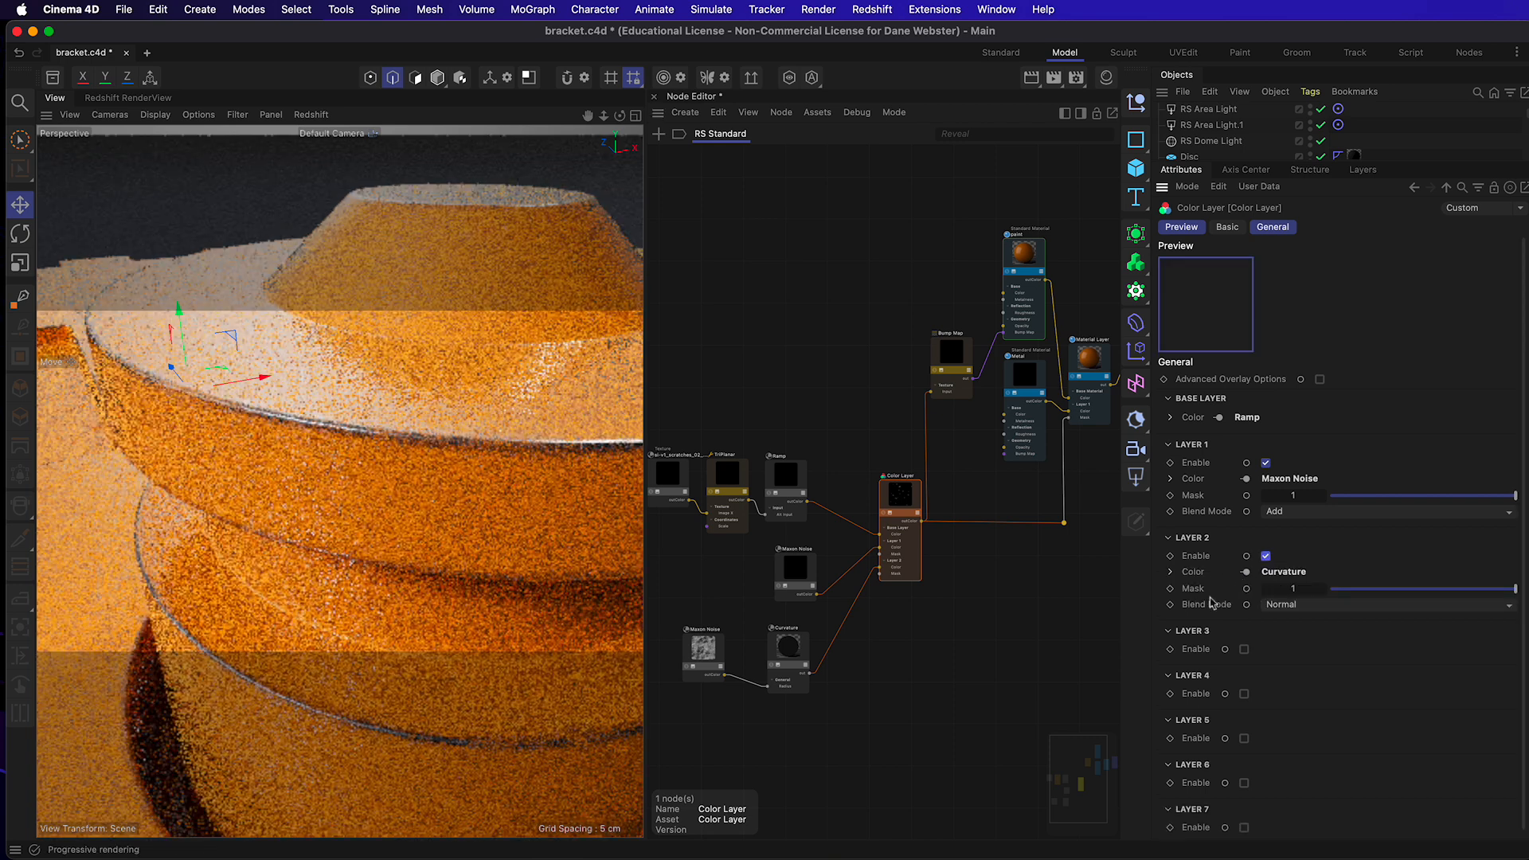
click(1306, 607)
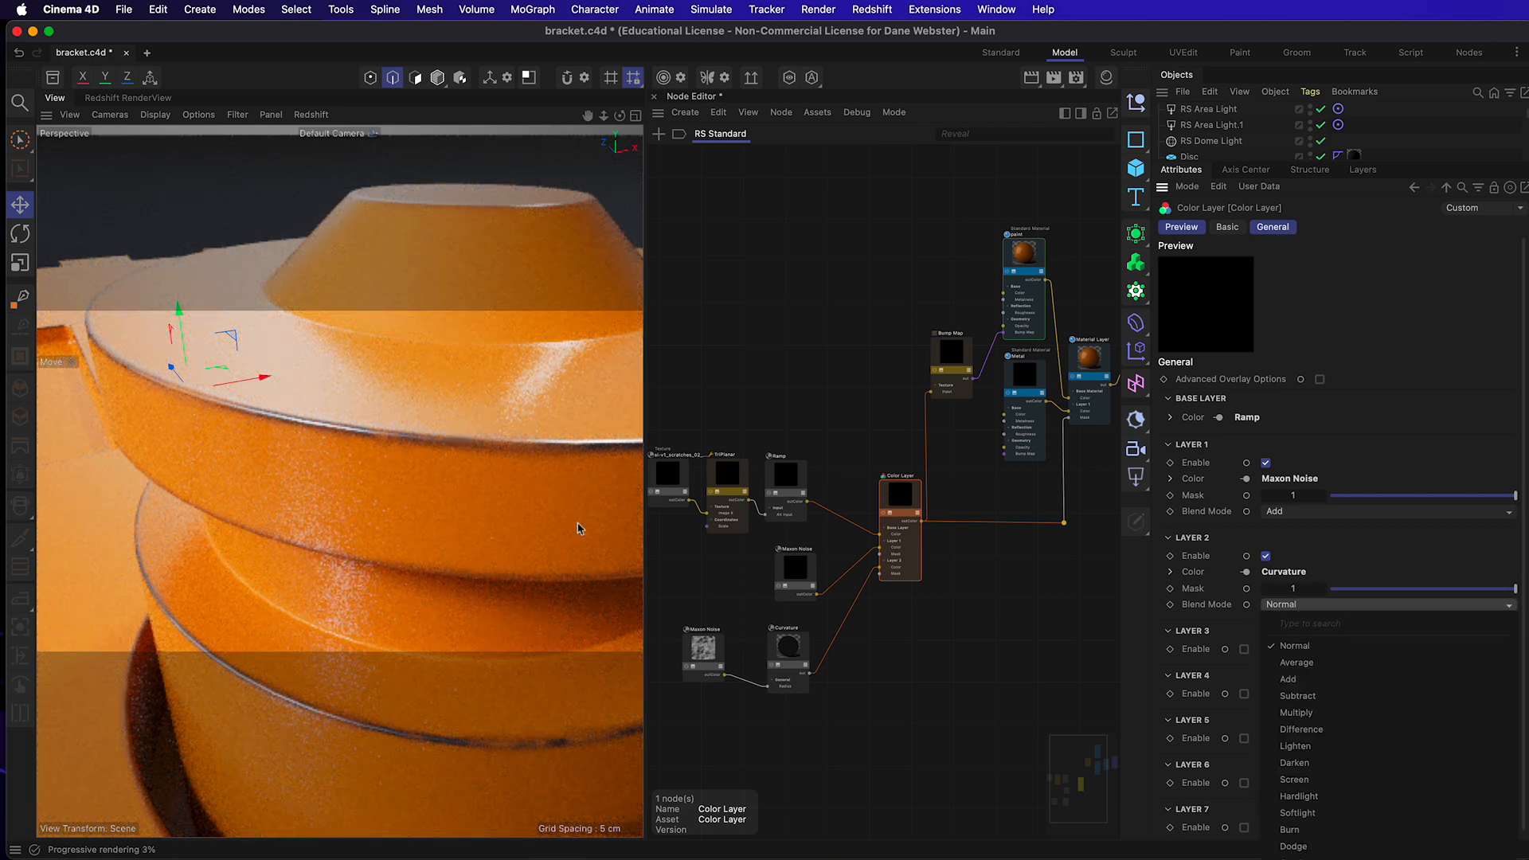
click(1333, 681)
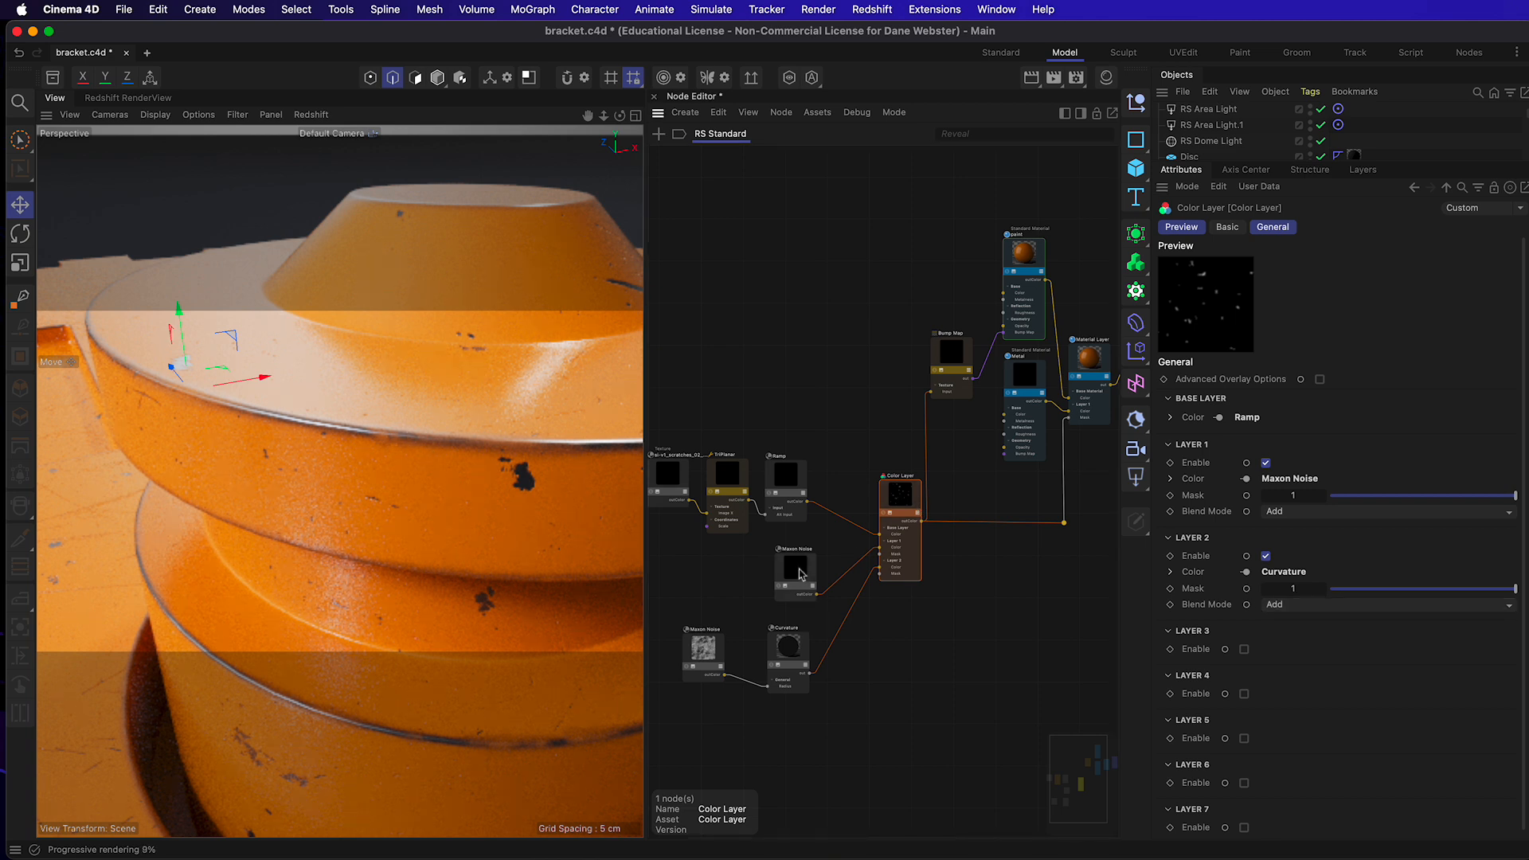
Step: Preview the Color Layer's black-and-white mask alone and spread the Luka Maxon Noise and Curvature nodes apart to make room between them
drag(801, 573, 795, 571)
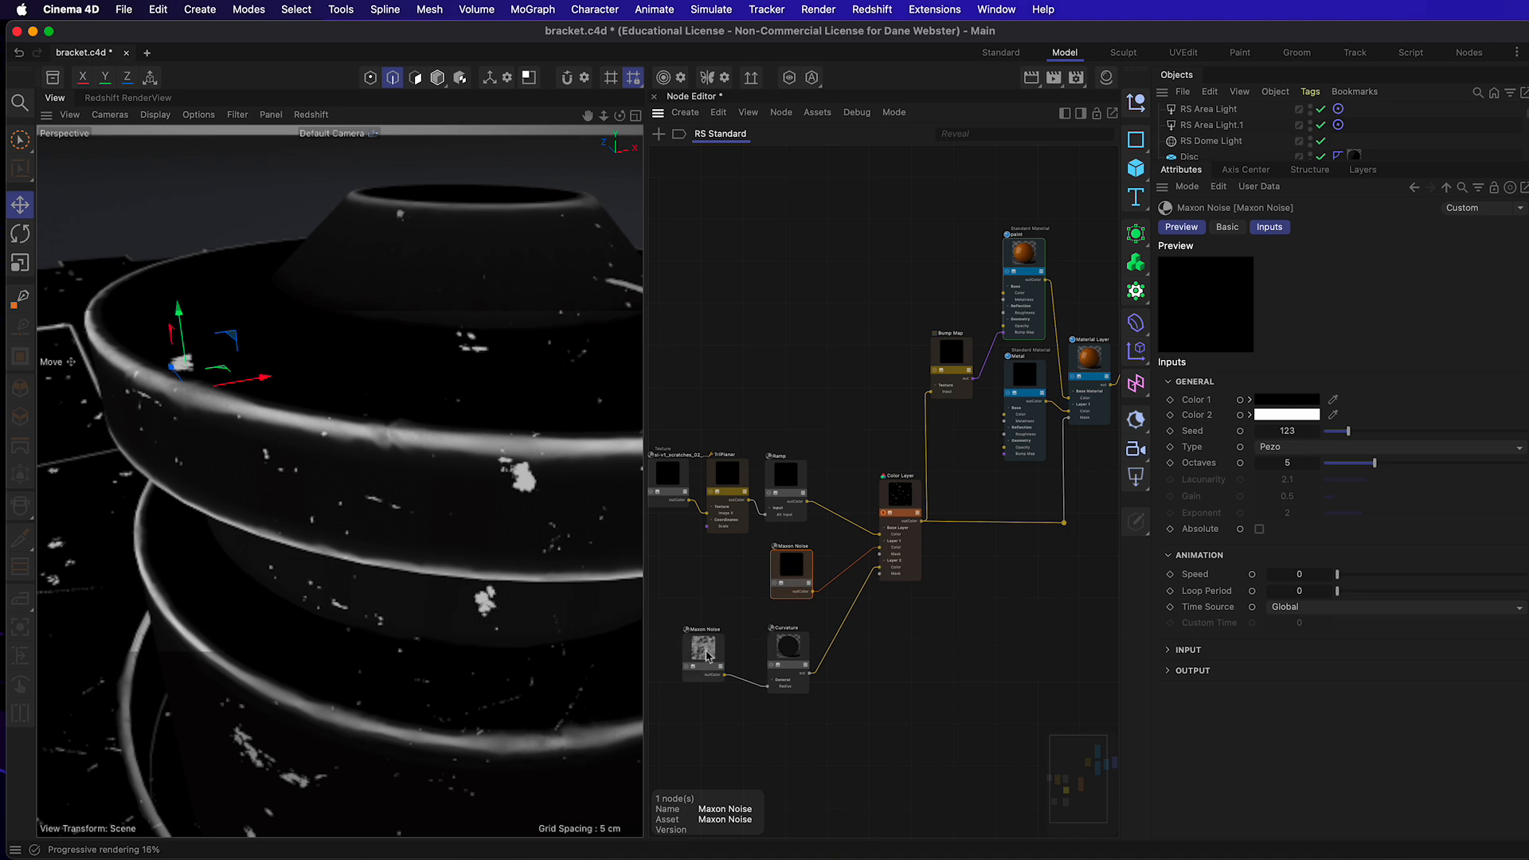
drag(703, 656, 699, 656)
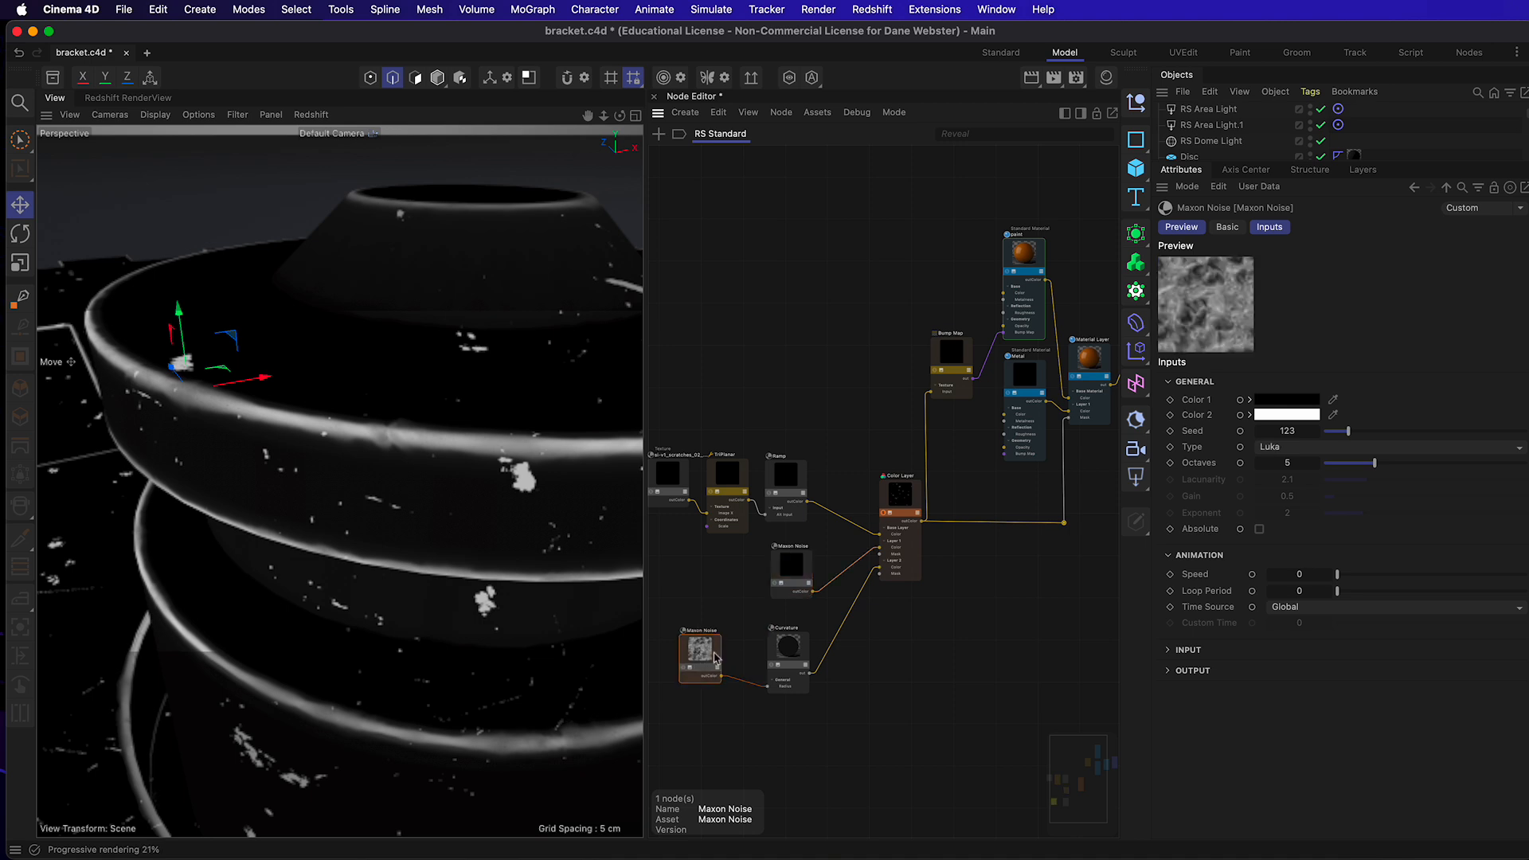
click(789, 652)
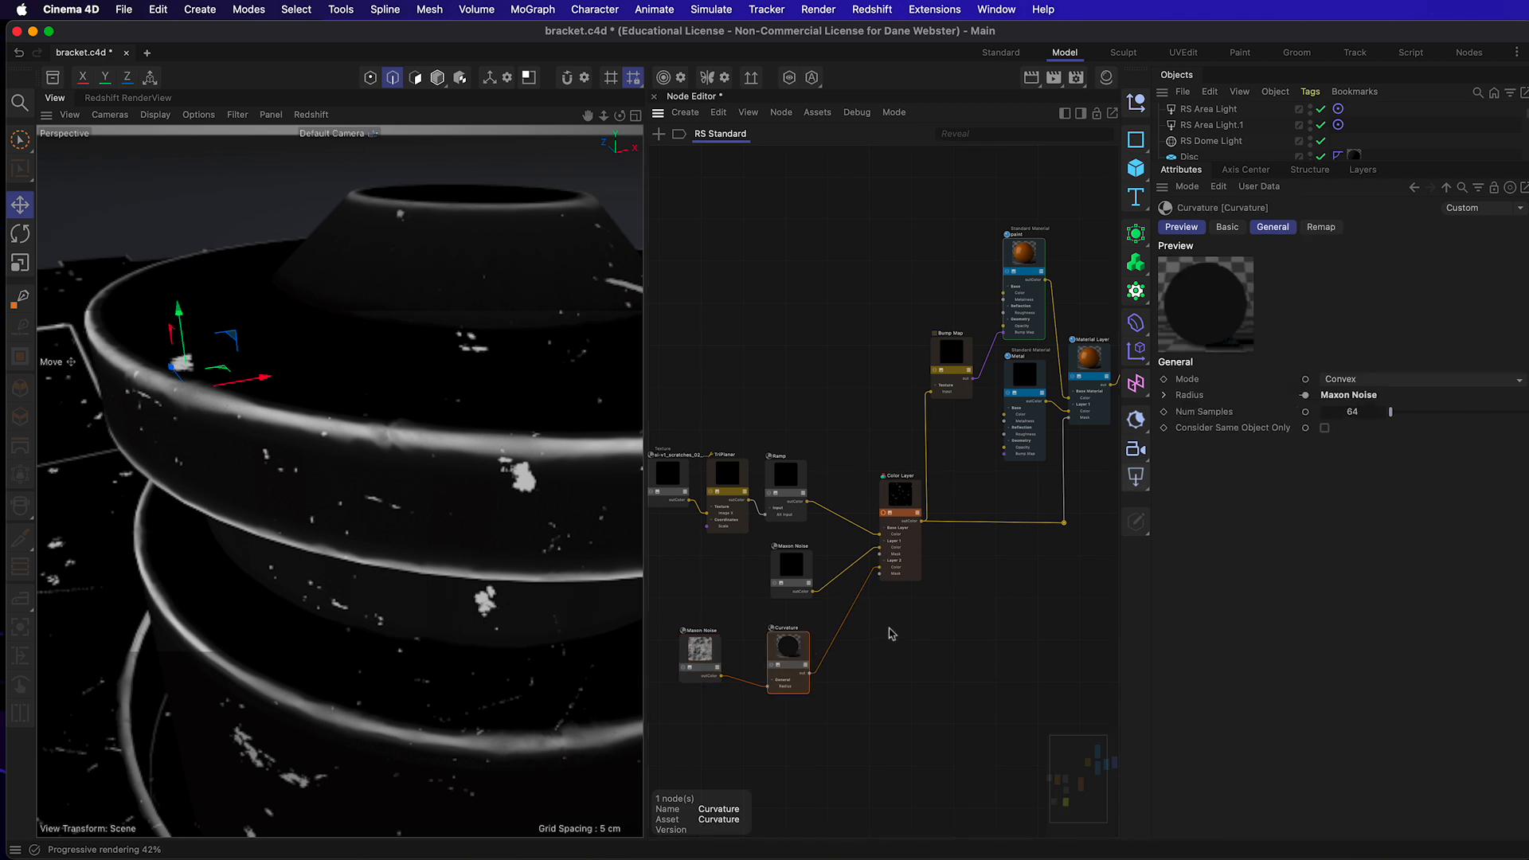
drag(794, 651, 804, 649)
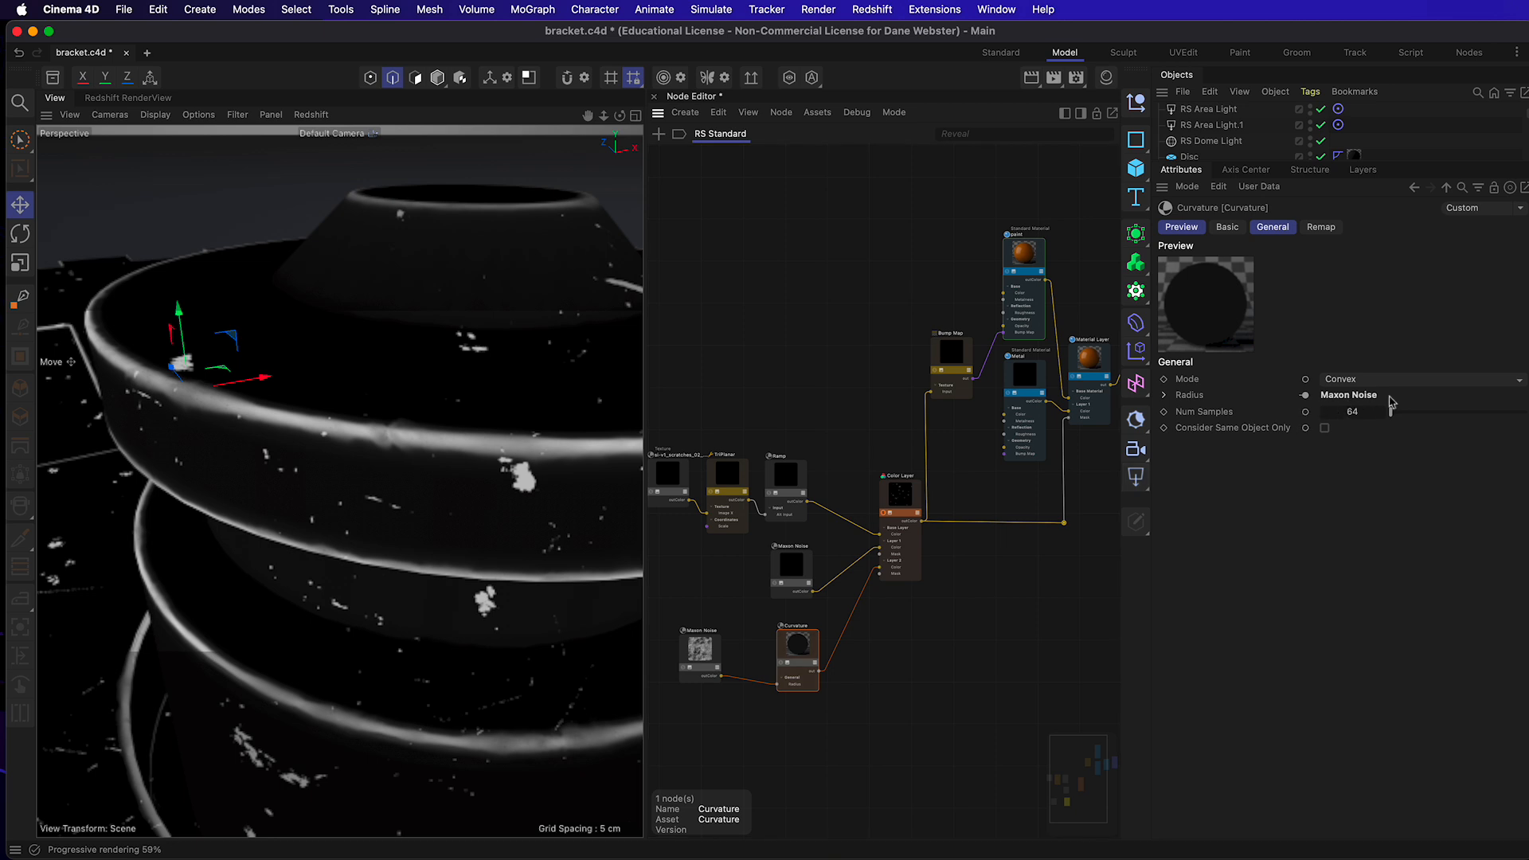
drag(696, 659, 682, 662)
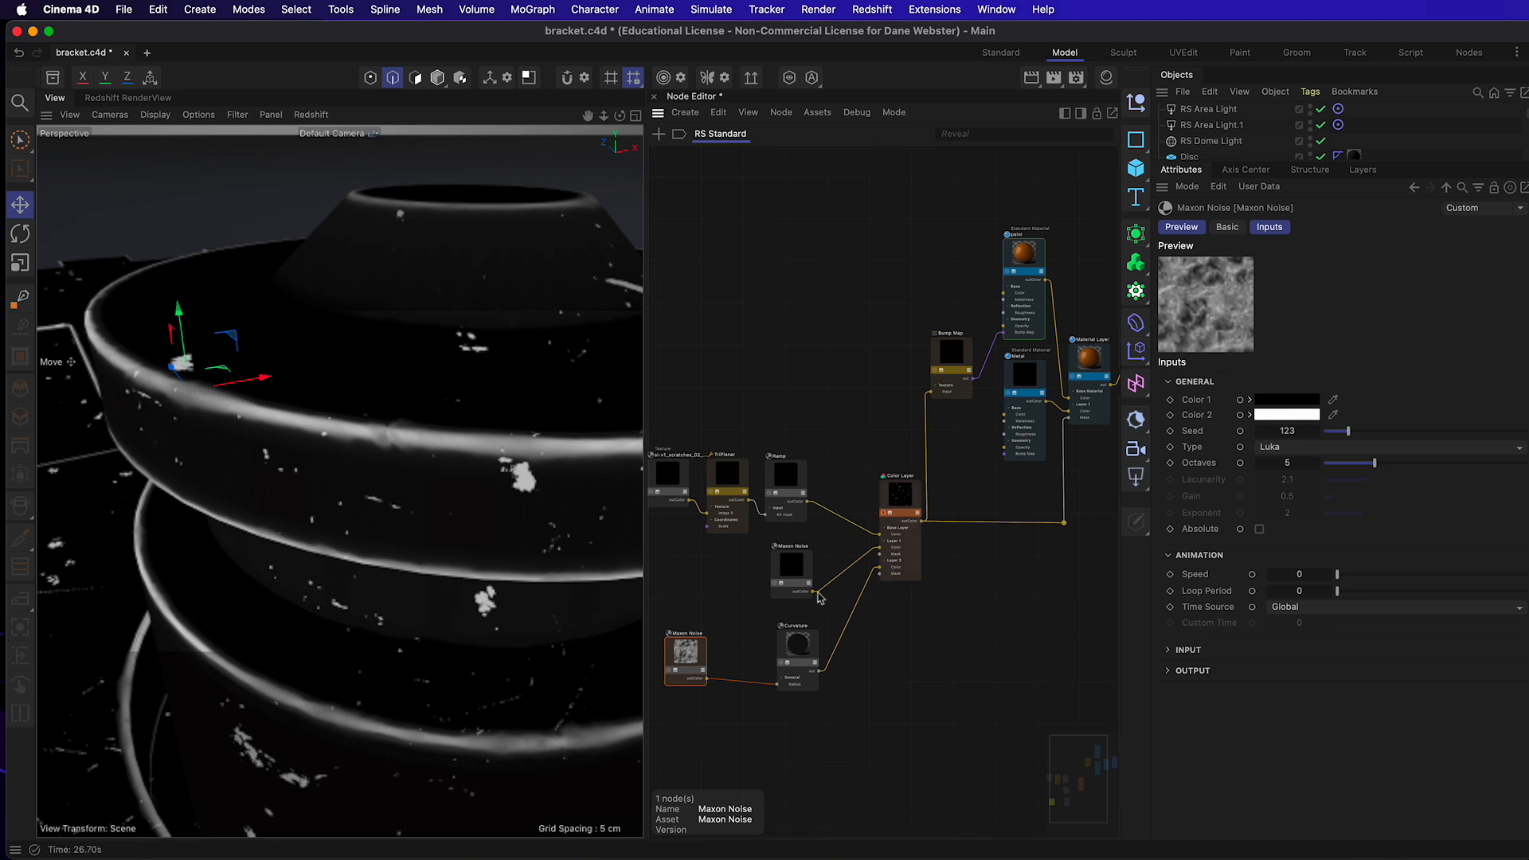
drag(806, 639, 825, 637)
click(744, 744)
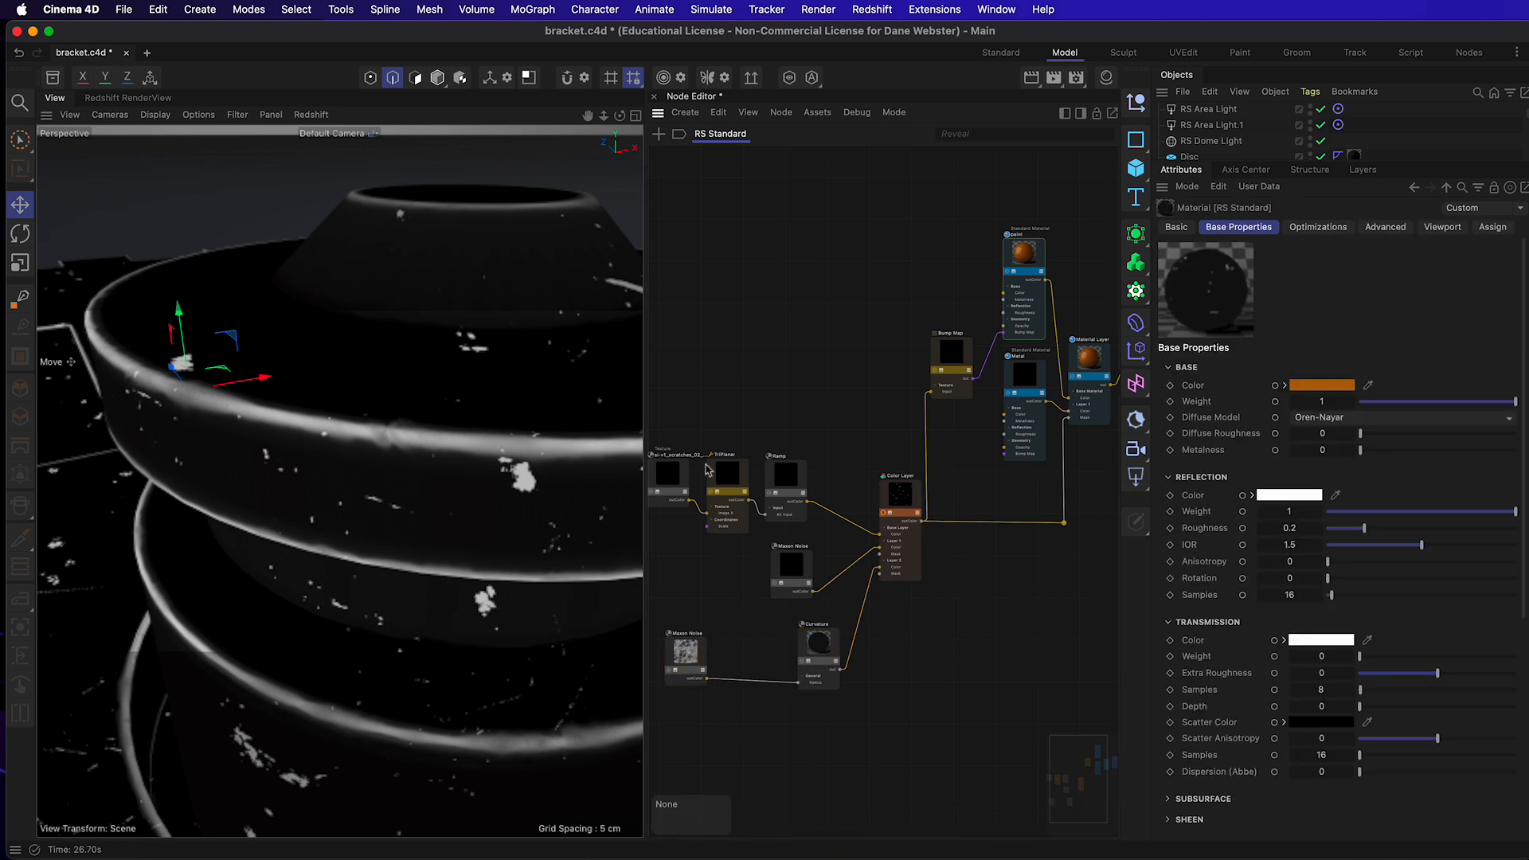
Step: Add a float Change Range node and place it between the Luka Maxon Noise and Curvature nodes
double_click(747, 333)
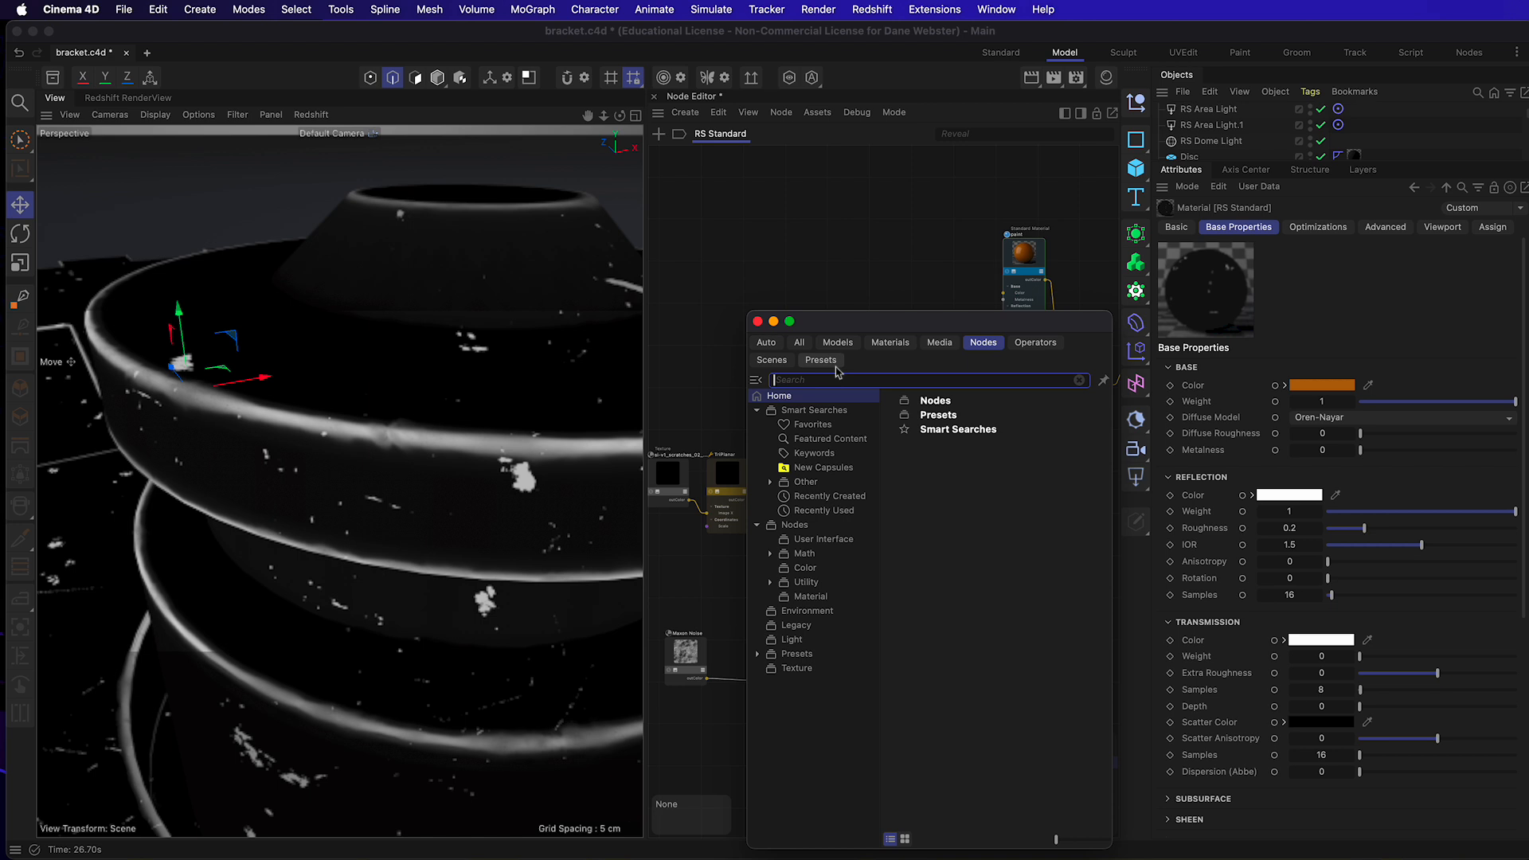
text(range)
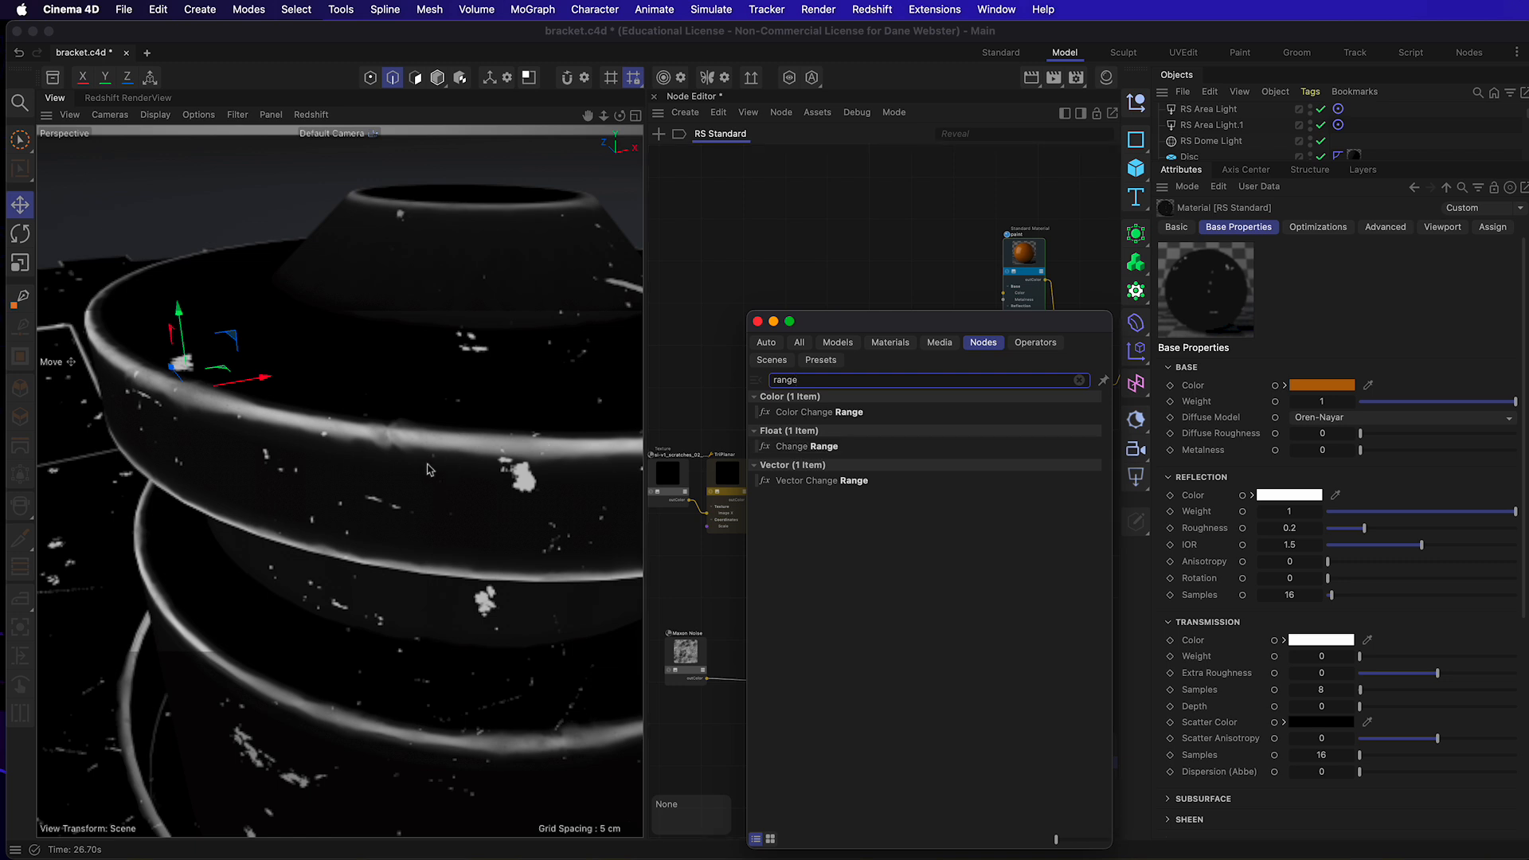
double_click(825, 451)
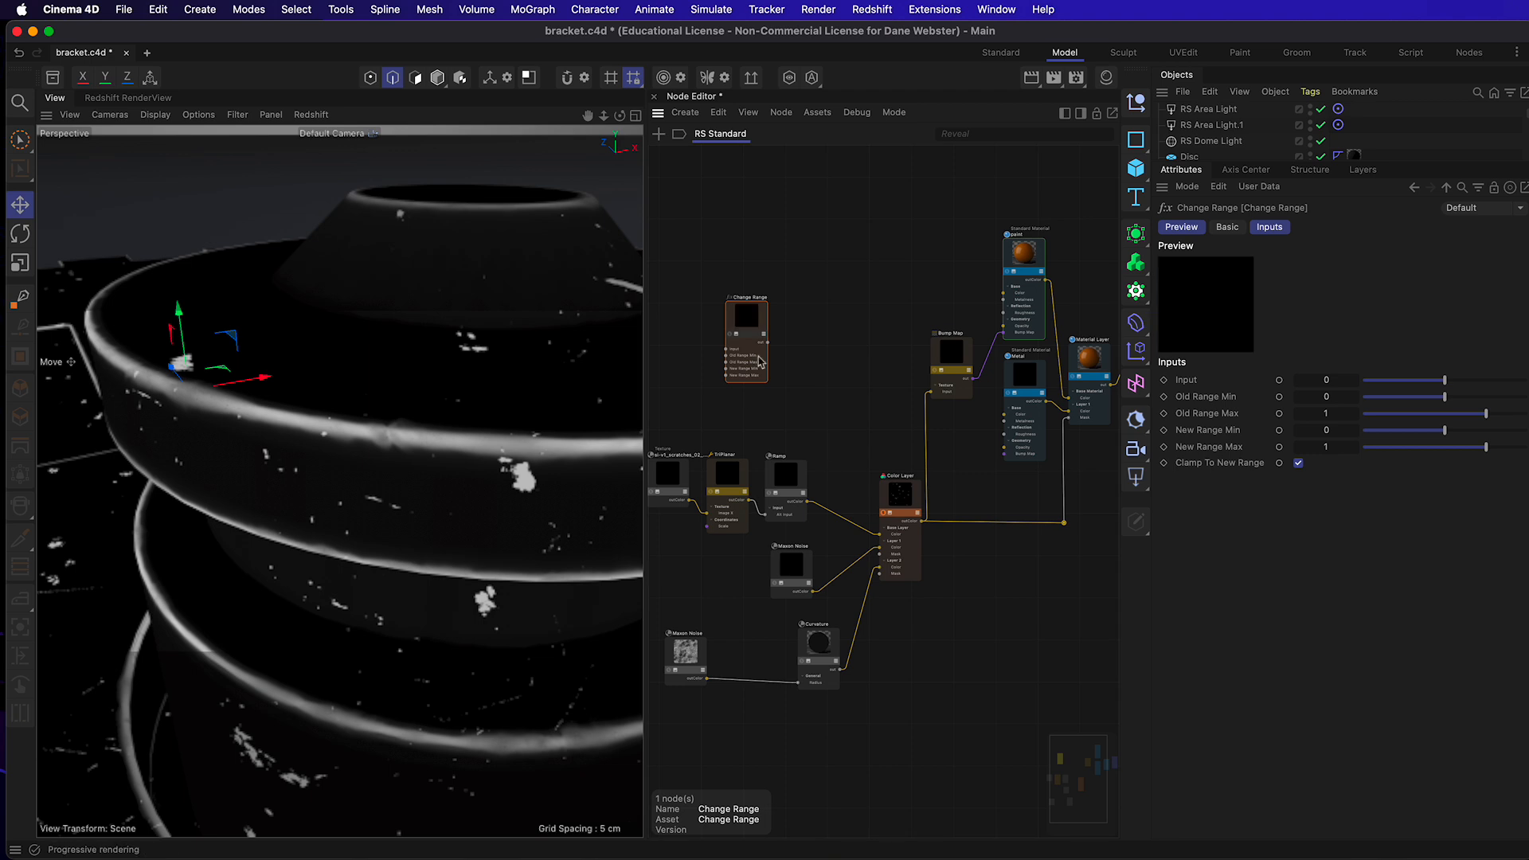
drag(748, 347, 754, 631)
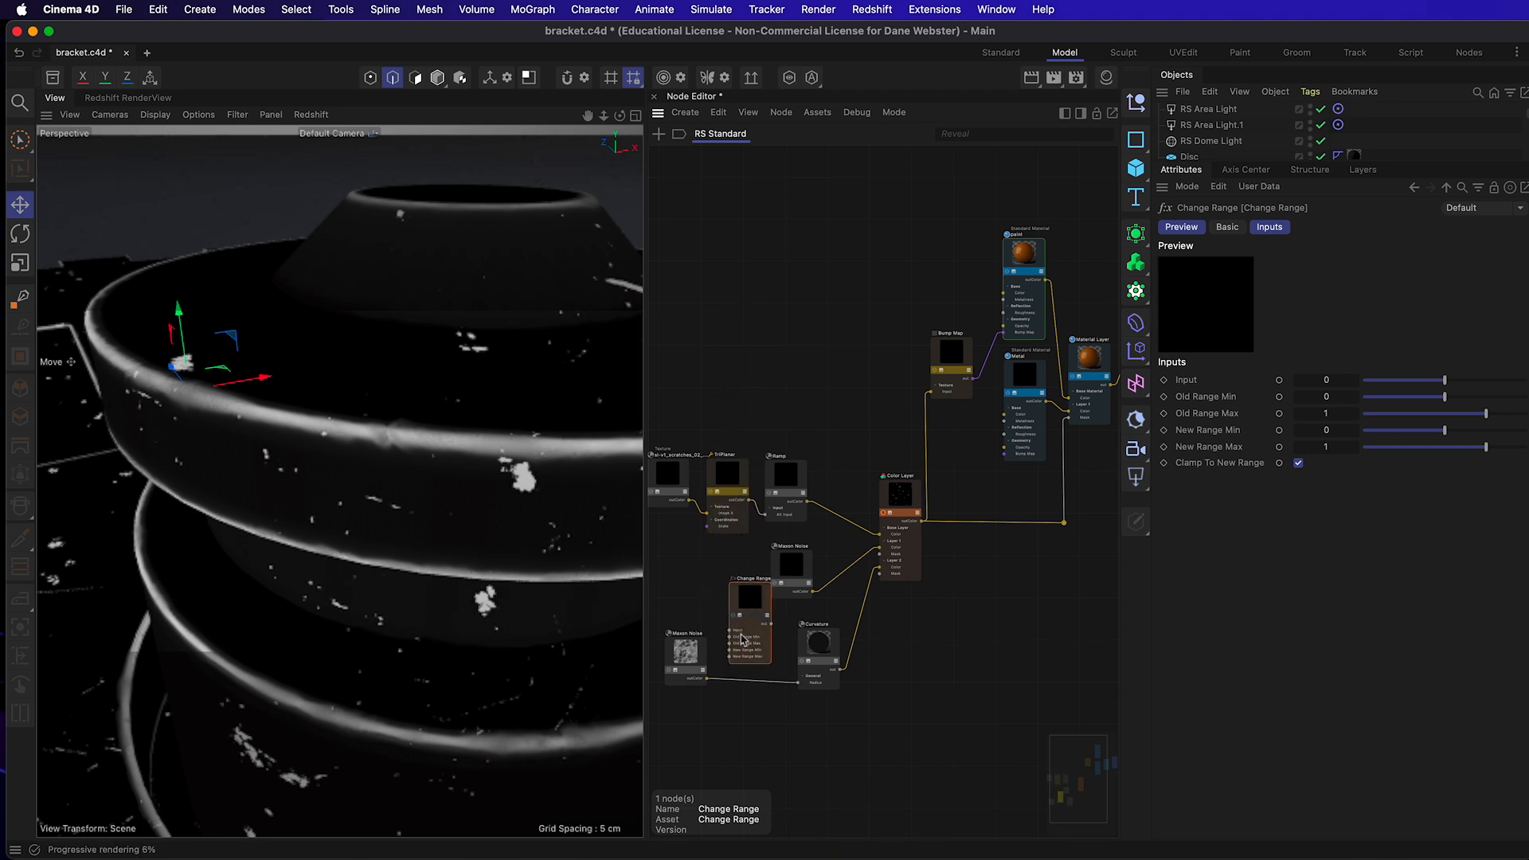
Step: Try an Overall Scale of 15 for the Maxon Noise feeding the Curvature node, and settle on 8
click(681, 663)
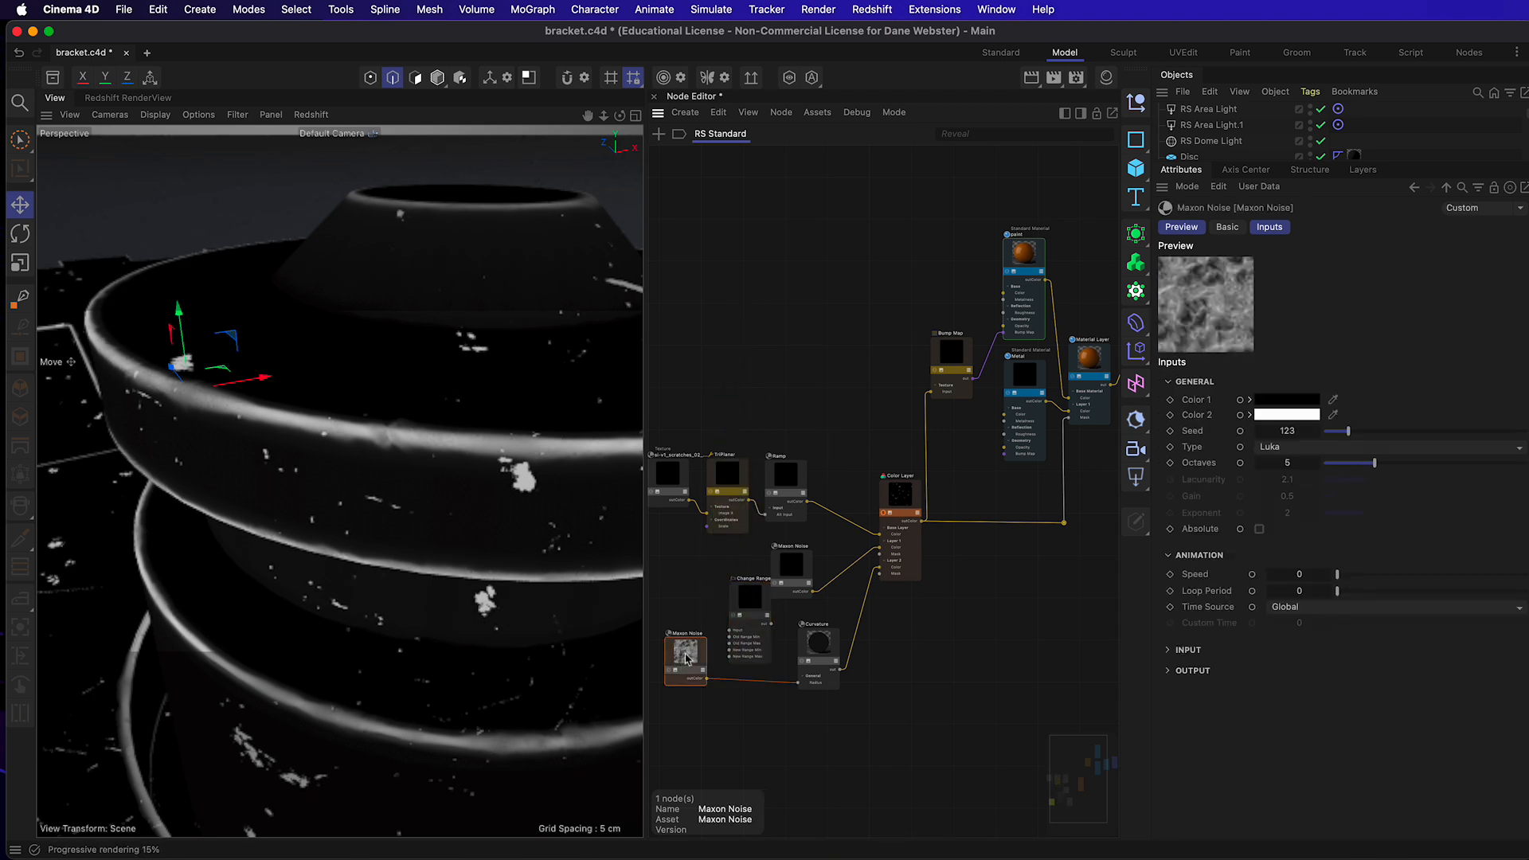
click(1189, 650)
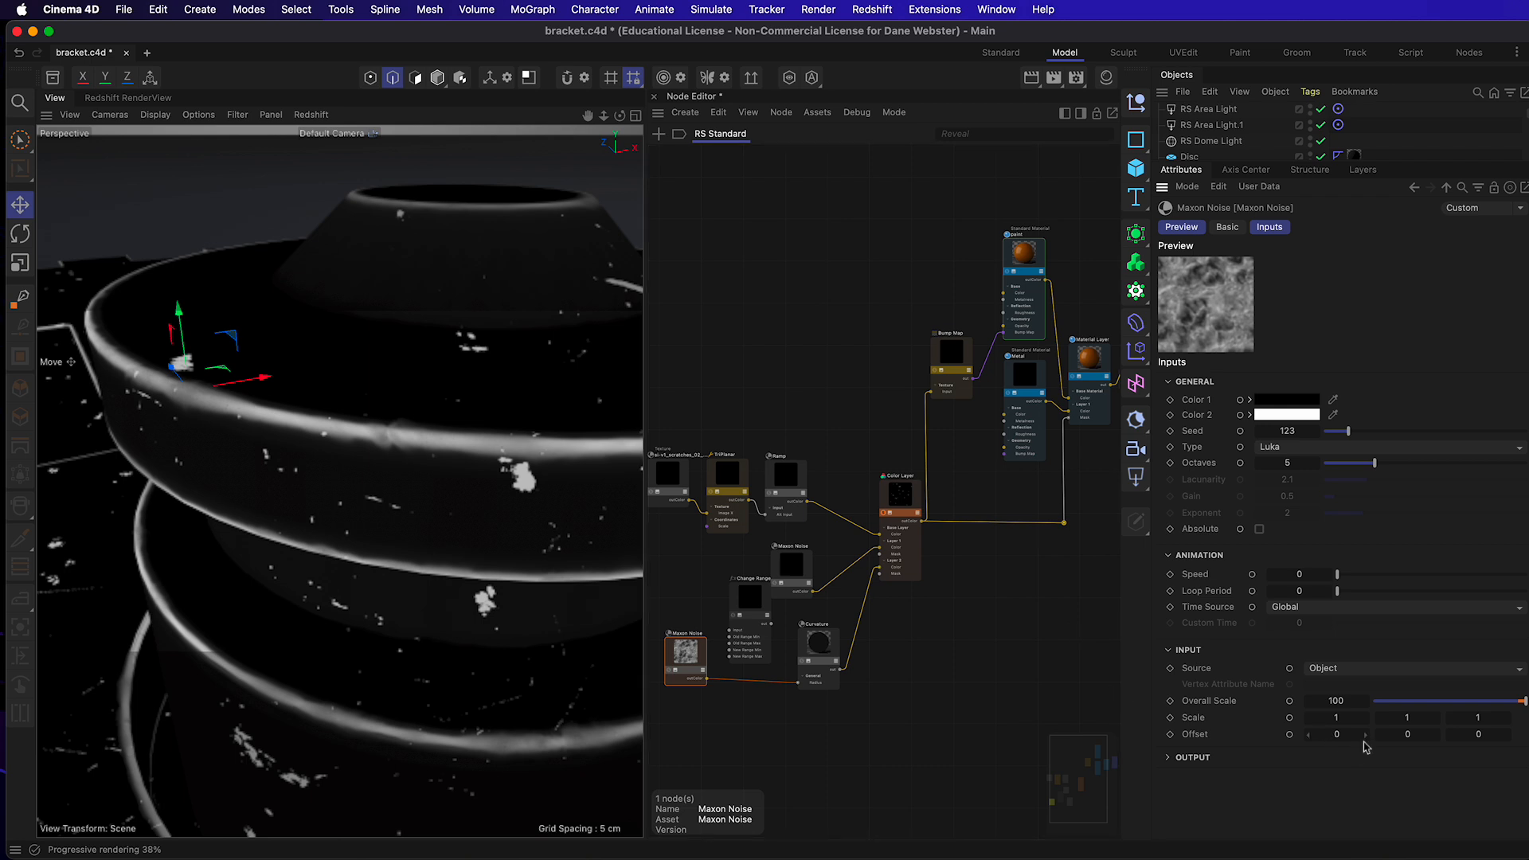
click(1355, 704)
key(Return)
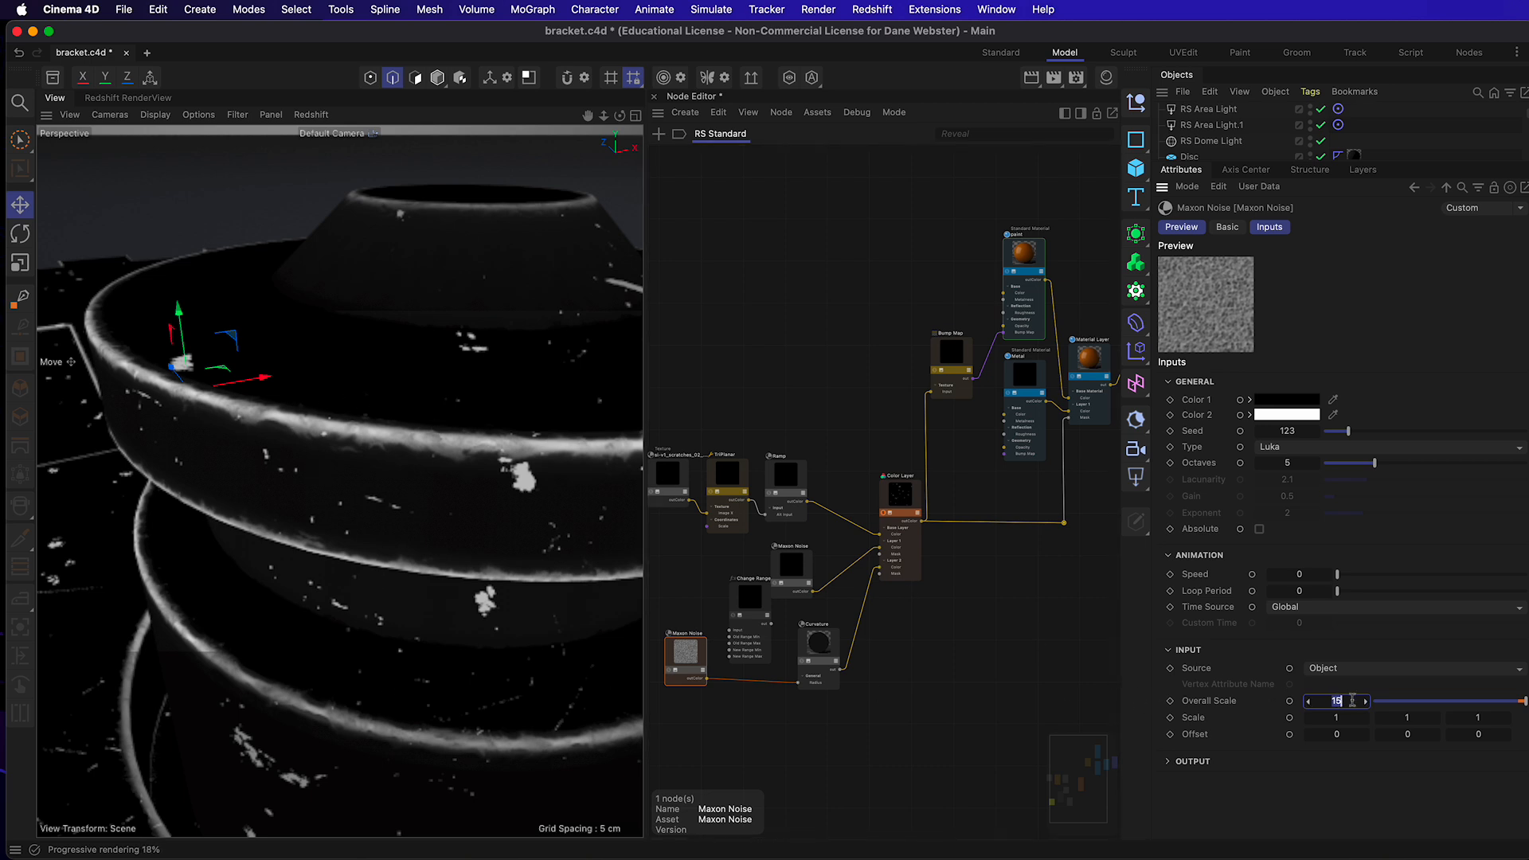
text(8)
key(Return)
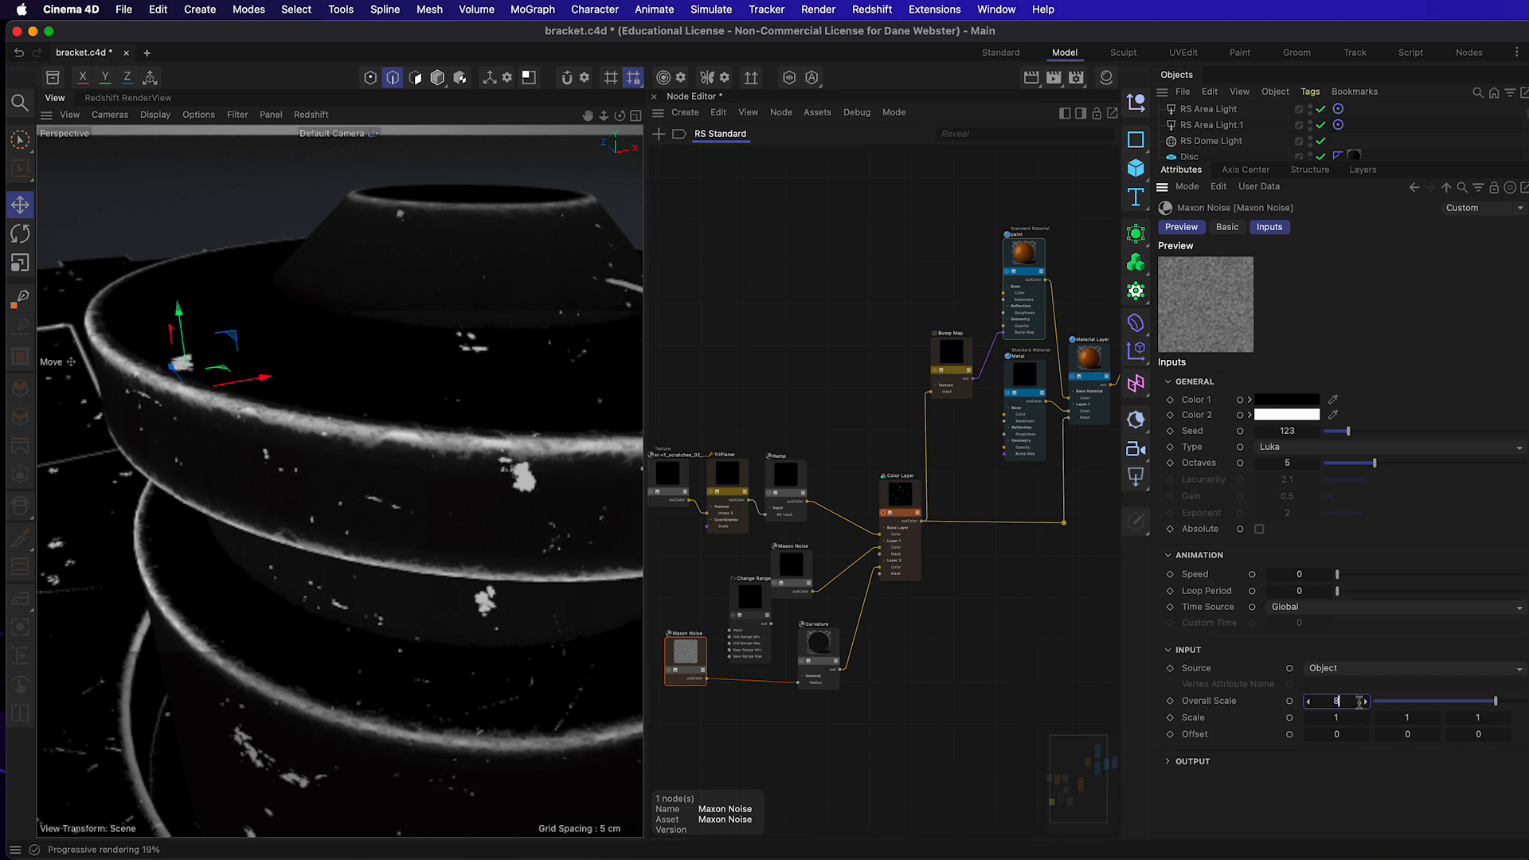
Step: Try an Overall Scale of 4 for the Maxon Noise feeding the Curvature node, and return it to 8
text(4)
key(Return)
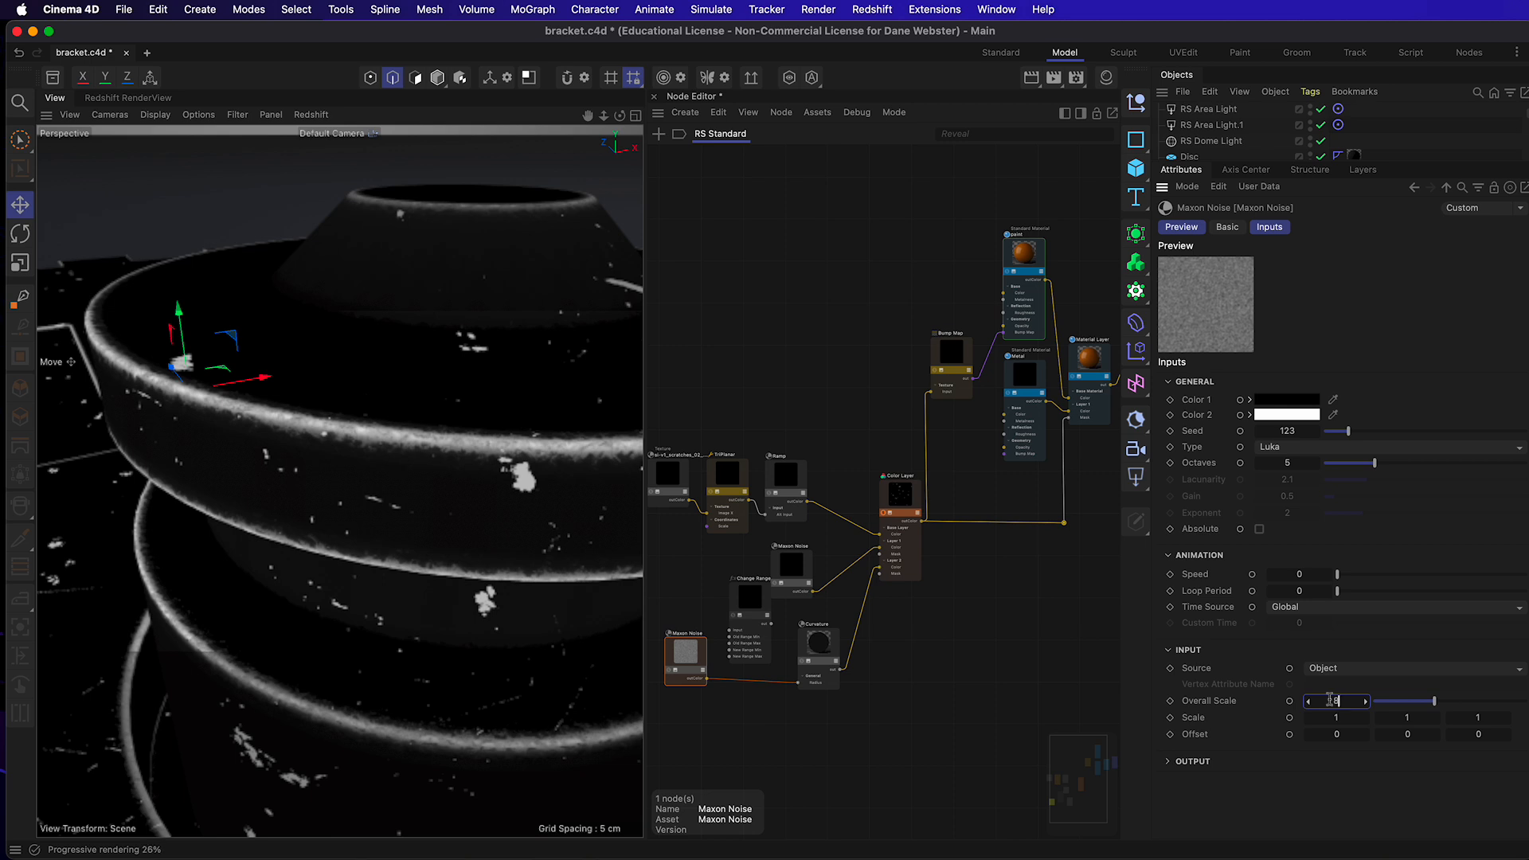
key(Return)
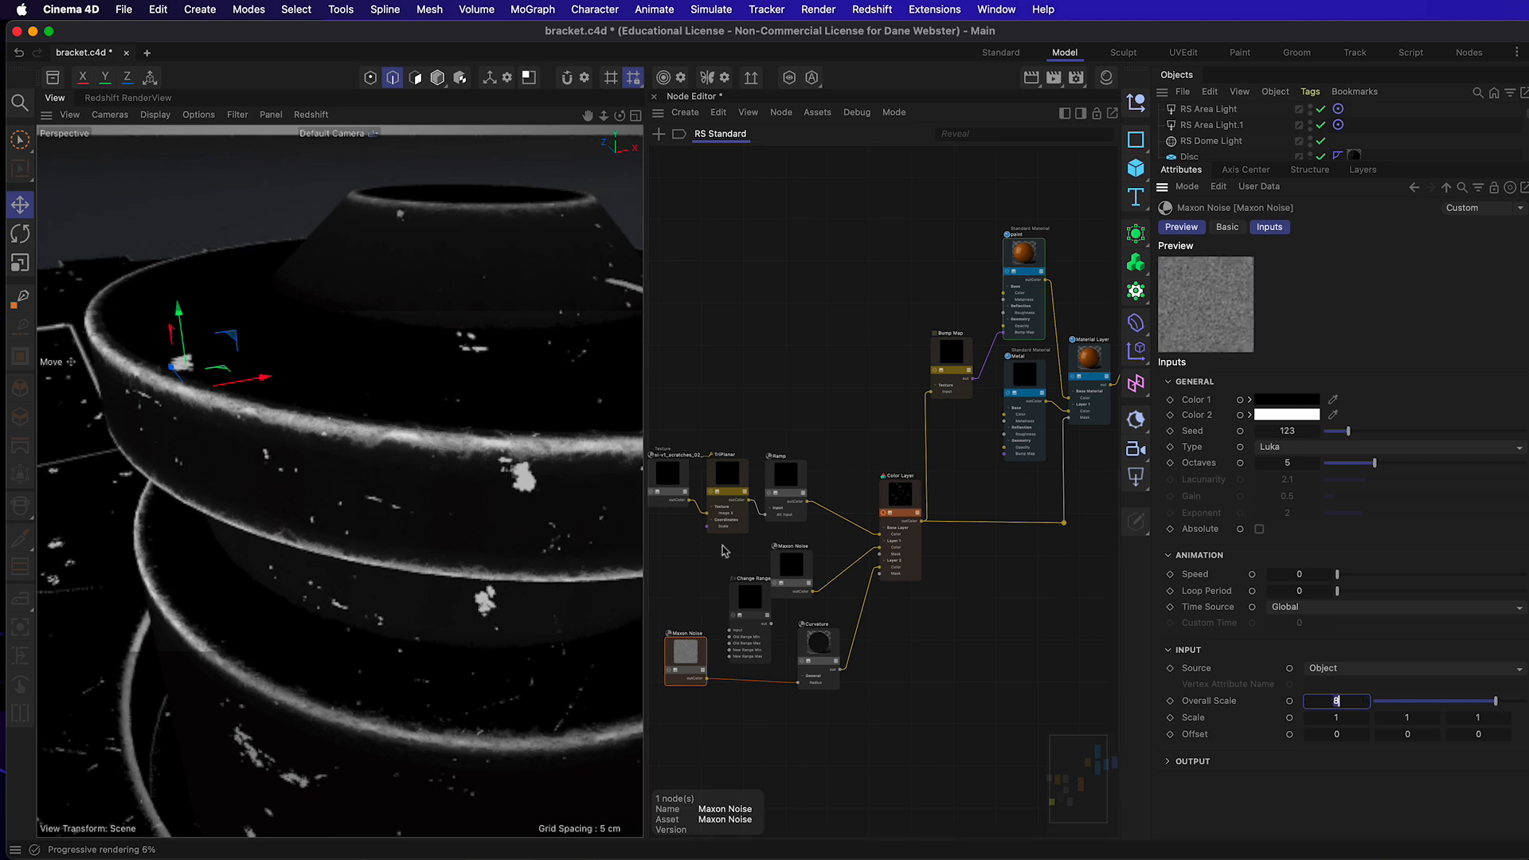
Step: Wire the Change Range node between the Luka Maxon Noise output and the Curvature Radius input, and align it in the gap
drag(761, 598, 761, 607)
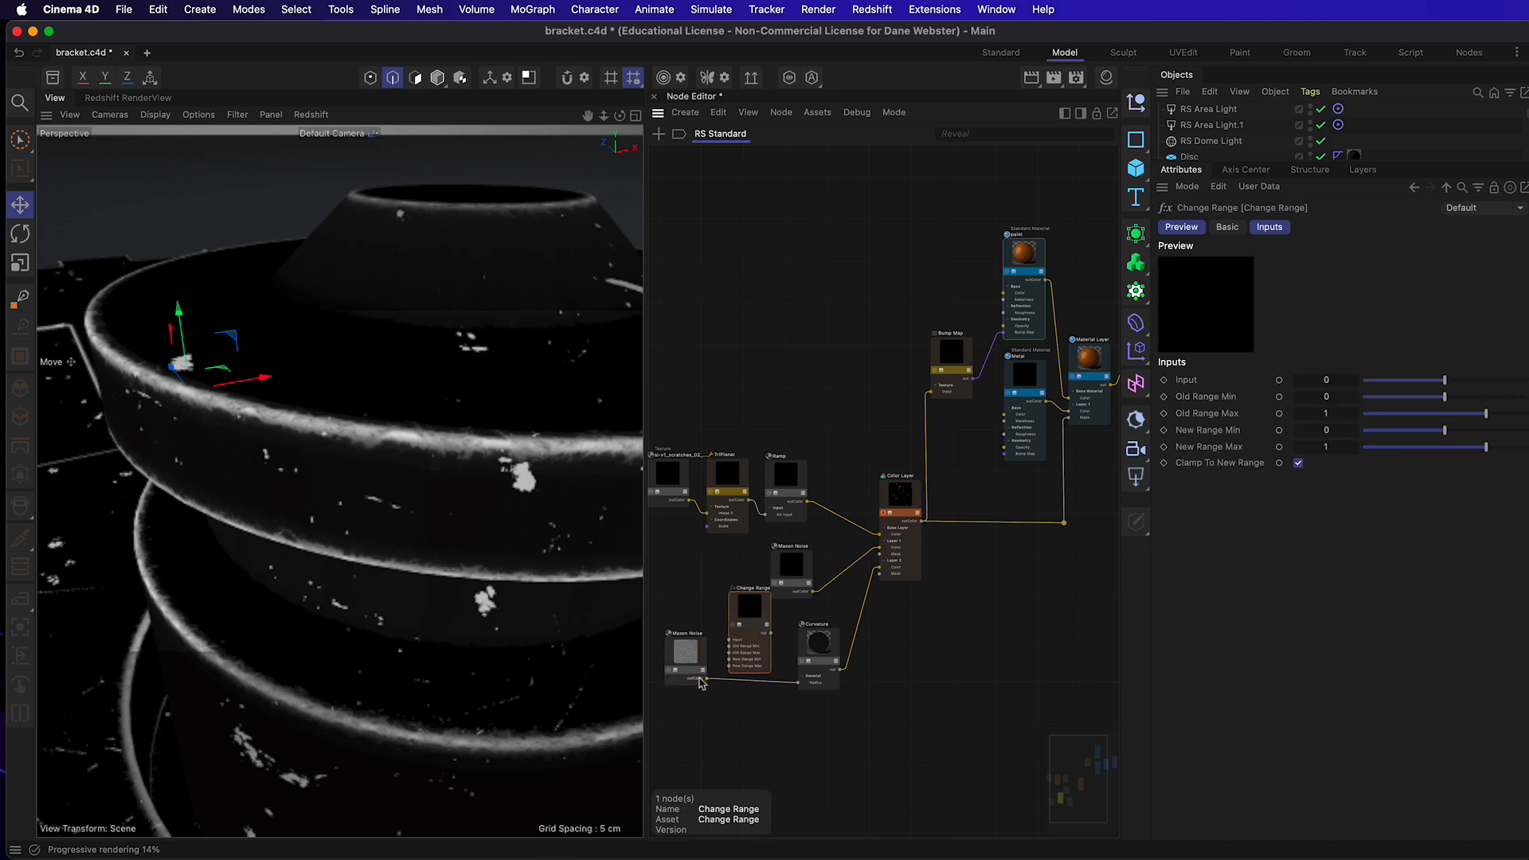
drag(706, 679, 798, 682)
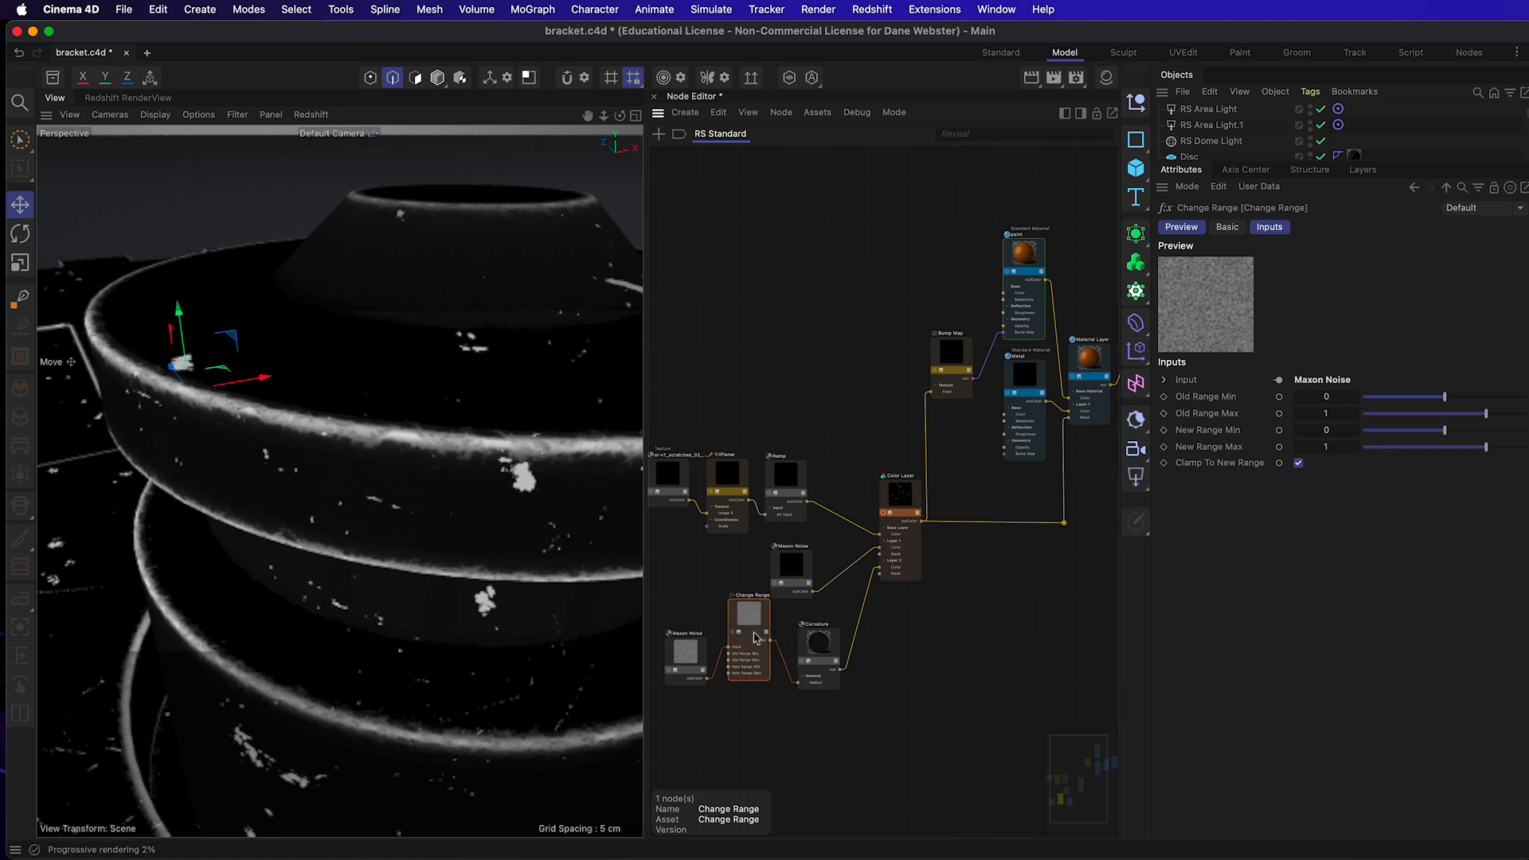
drag(753, 632, 754, 662)
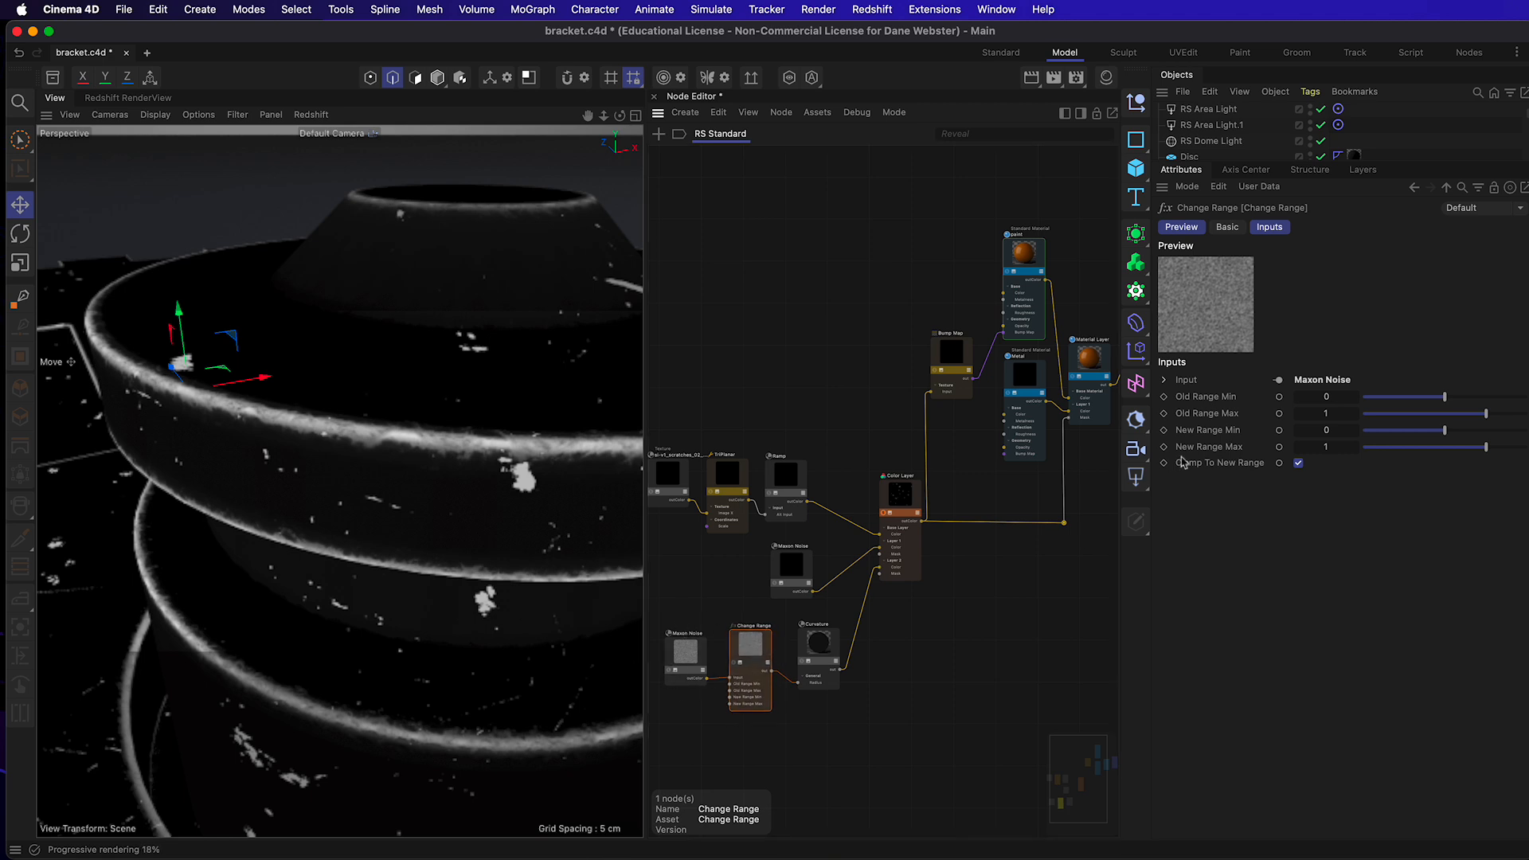
Step: Try a New Range Max of 0.5 on the Change Range node, and settle on 2
click(1338, 448)
key(Return)
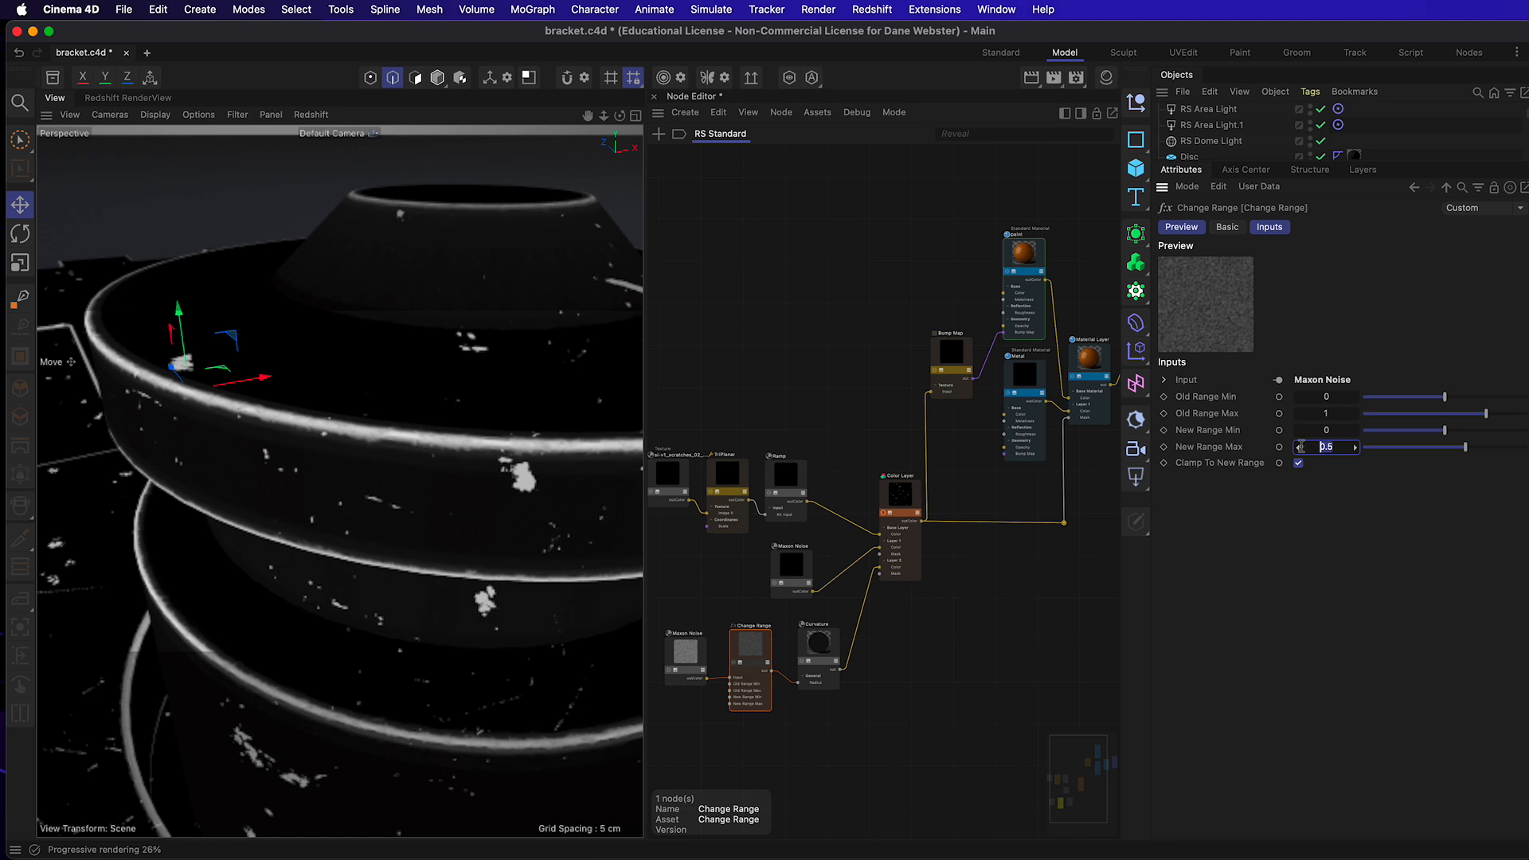
text(2)
key(Return)
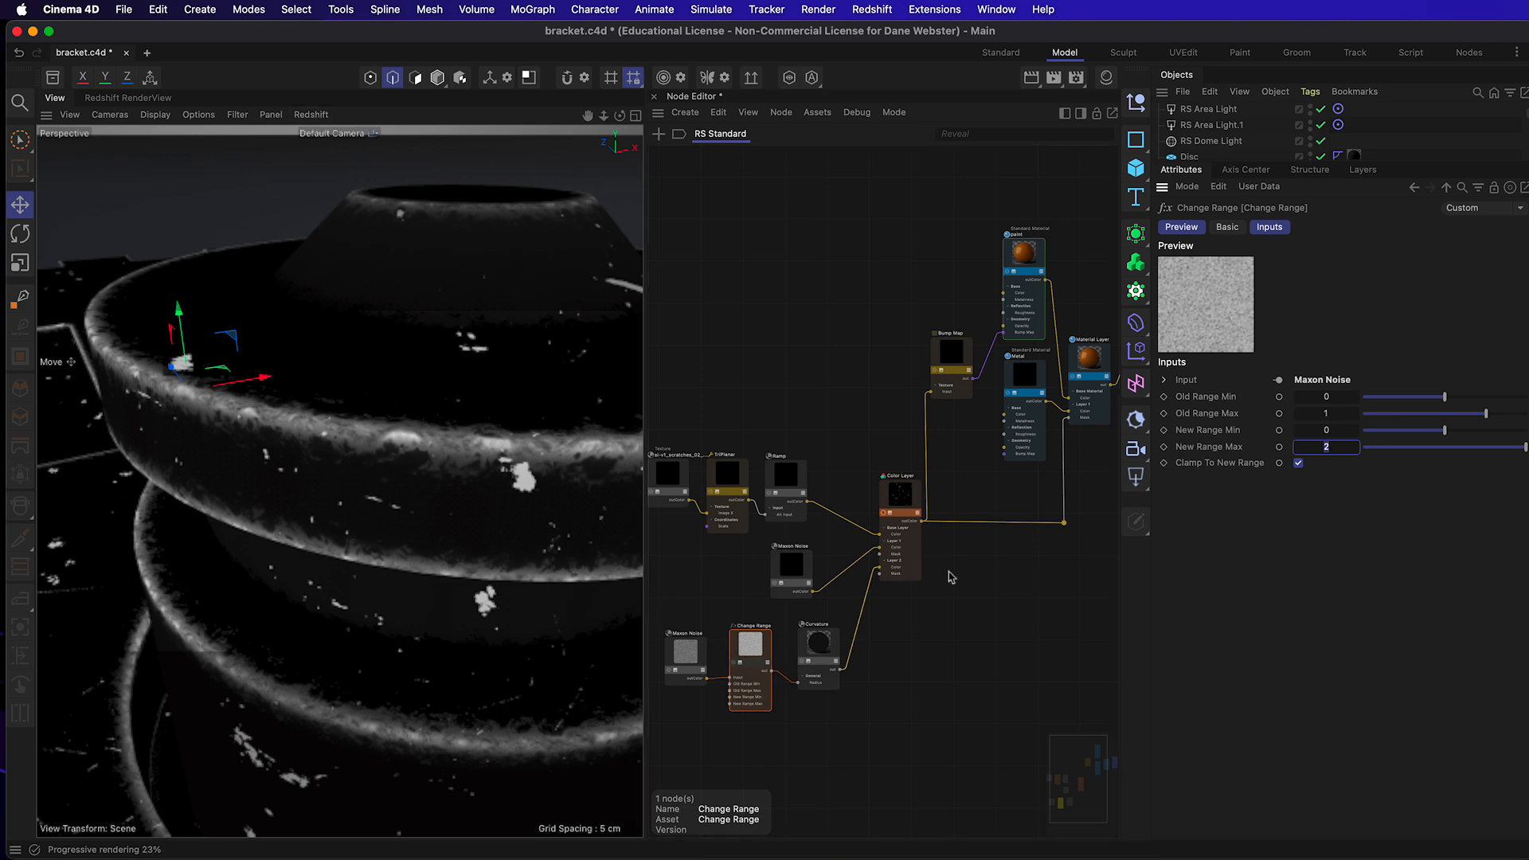
Step: Turn off the Color Layer's solo preview and inspect the worn edges on the full orange paint material from several angles
click(884, 514)
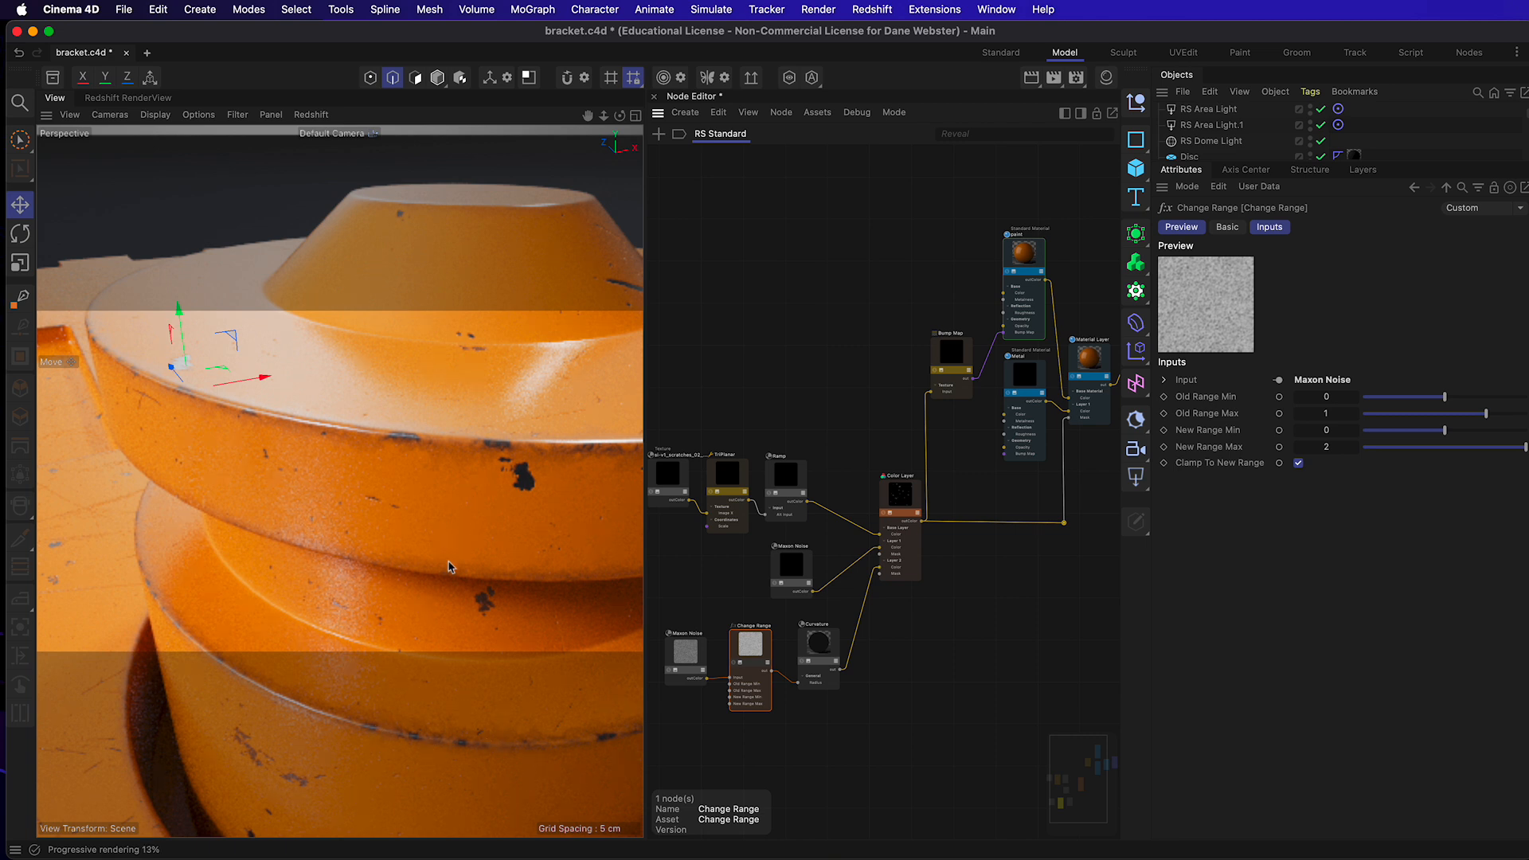
alt+drag(447, 547, 484, 448)
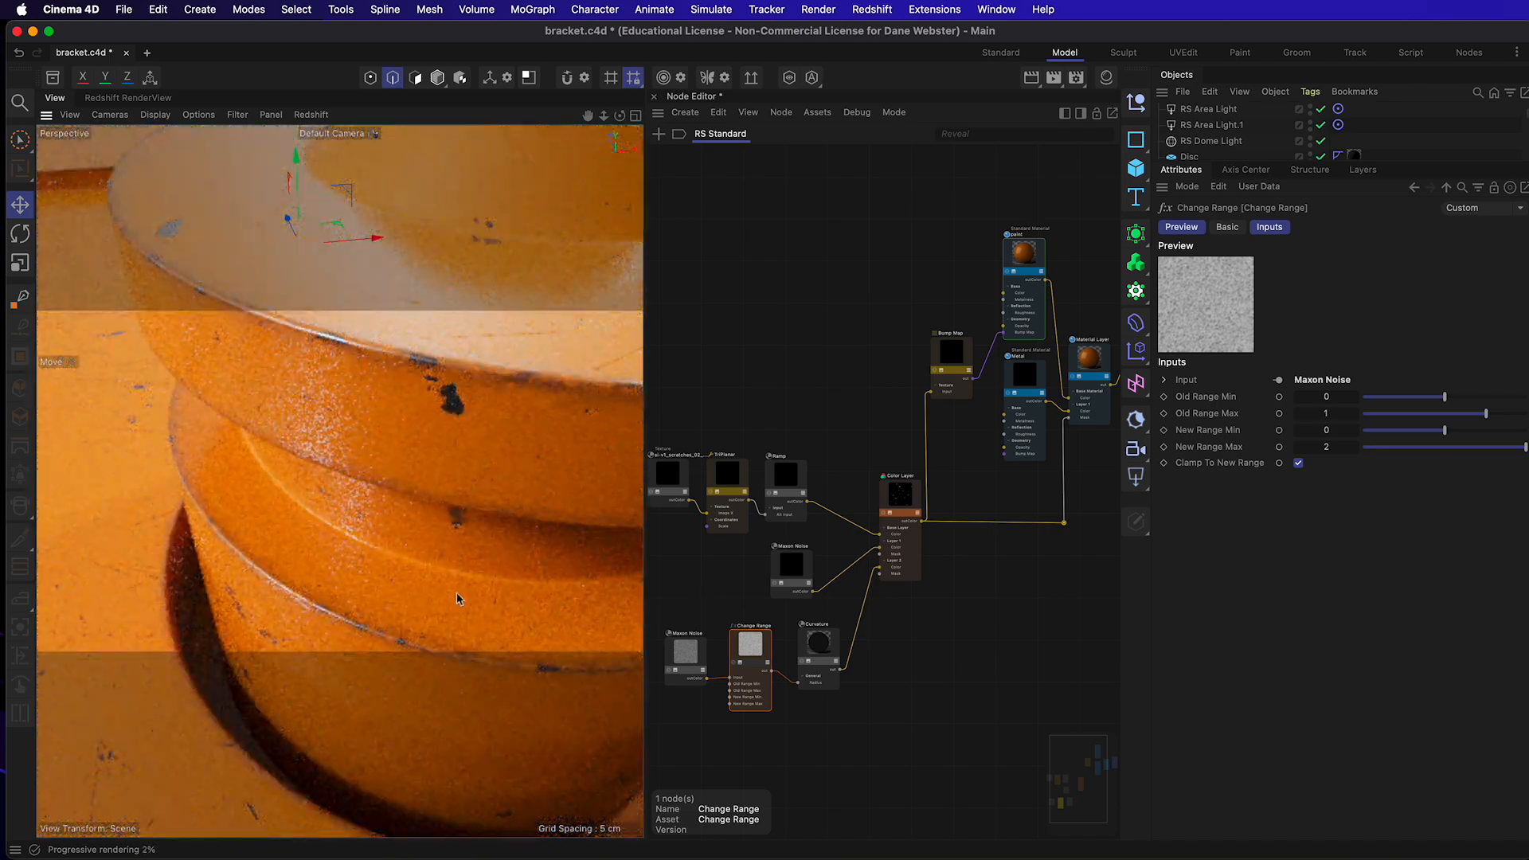
alt+drag(456, 591, 380, 523)
alt+right_drag(380, 523, 343, 598)
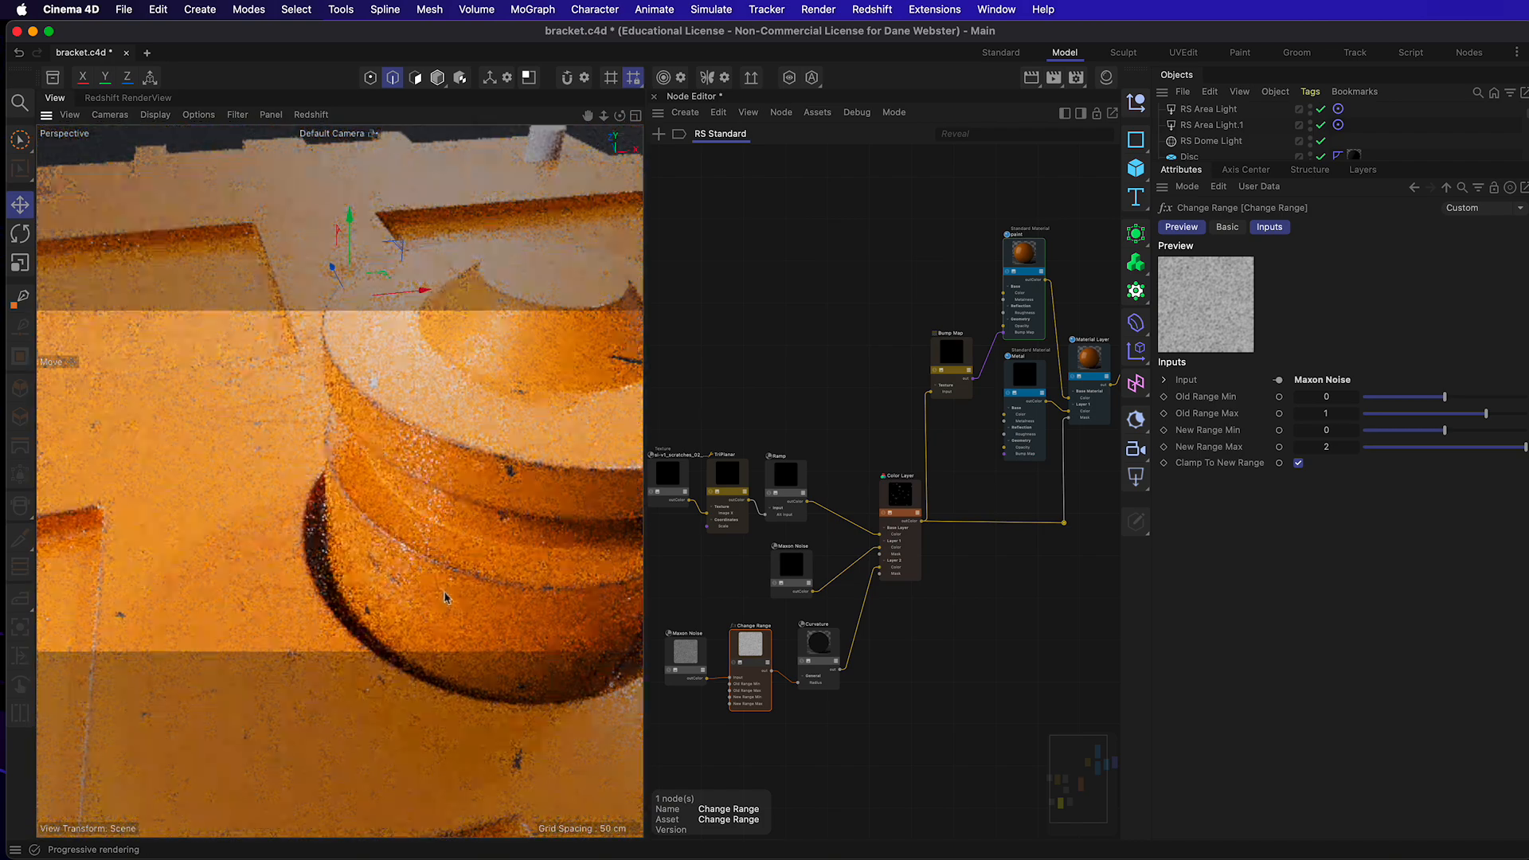
alt+drag(441, 579, 416, 486)
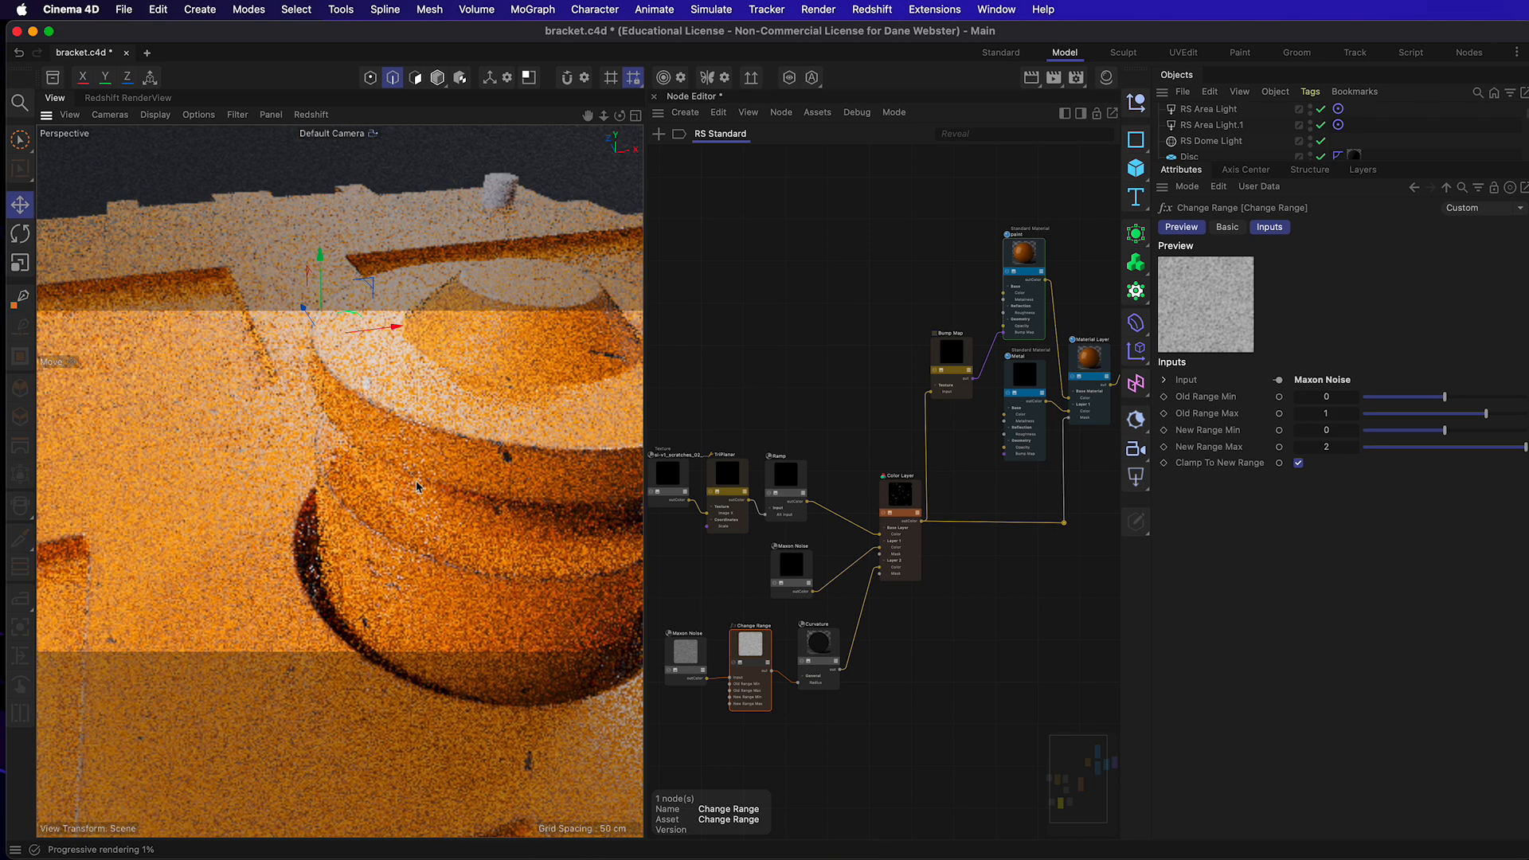
Step: Stop the viewport's IPR and render the RS Camera shot in the Redshift RenderView
click(339, 134)
click(384, 188)
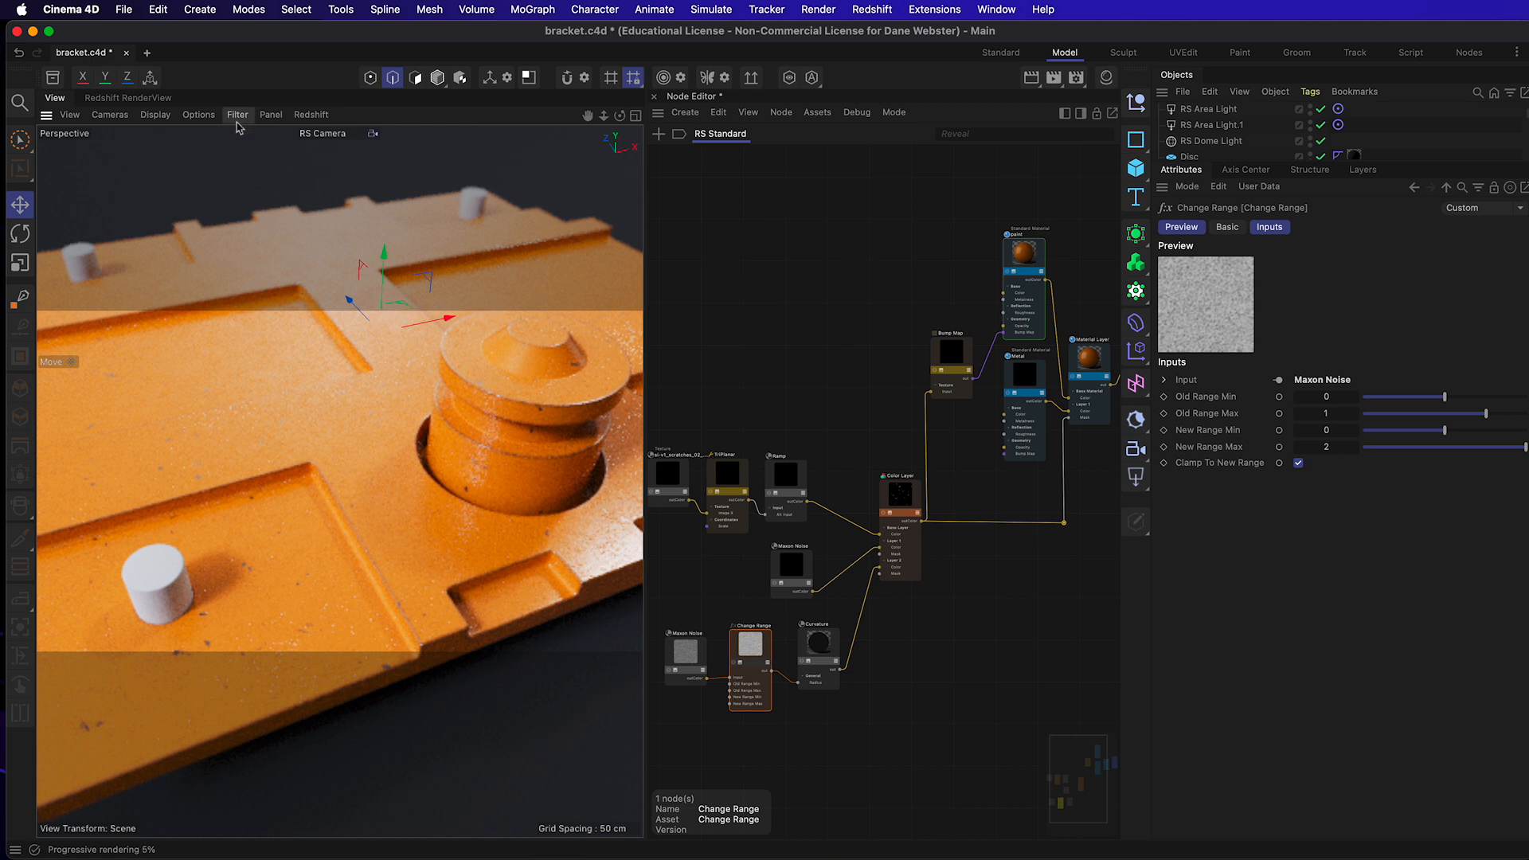
click(311, 114)
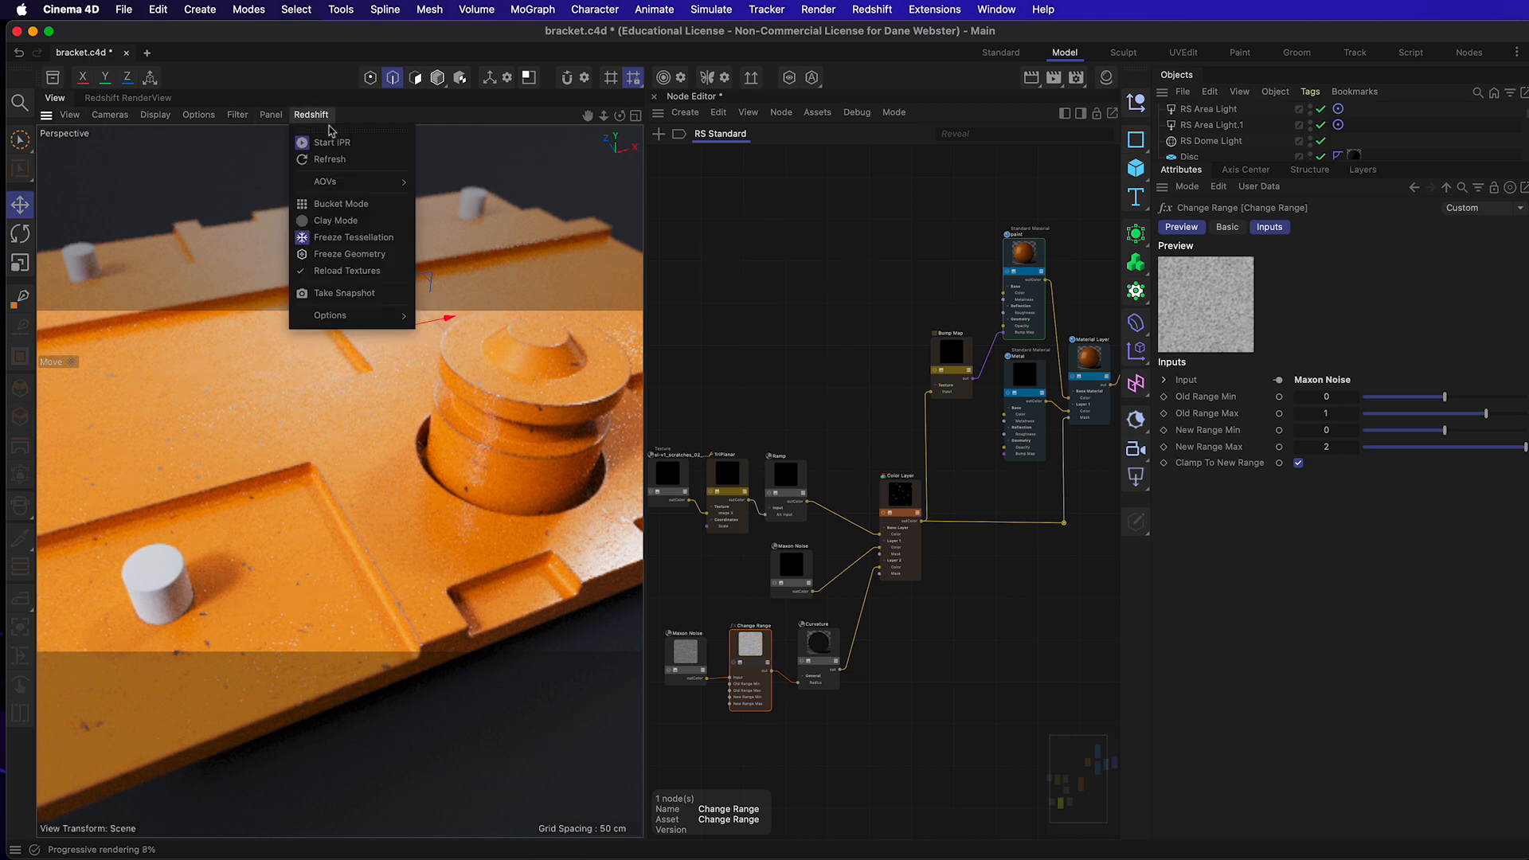
click(330, 142)
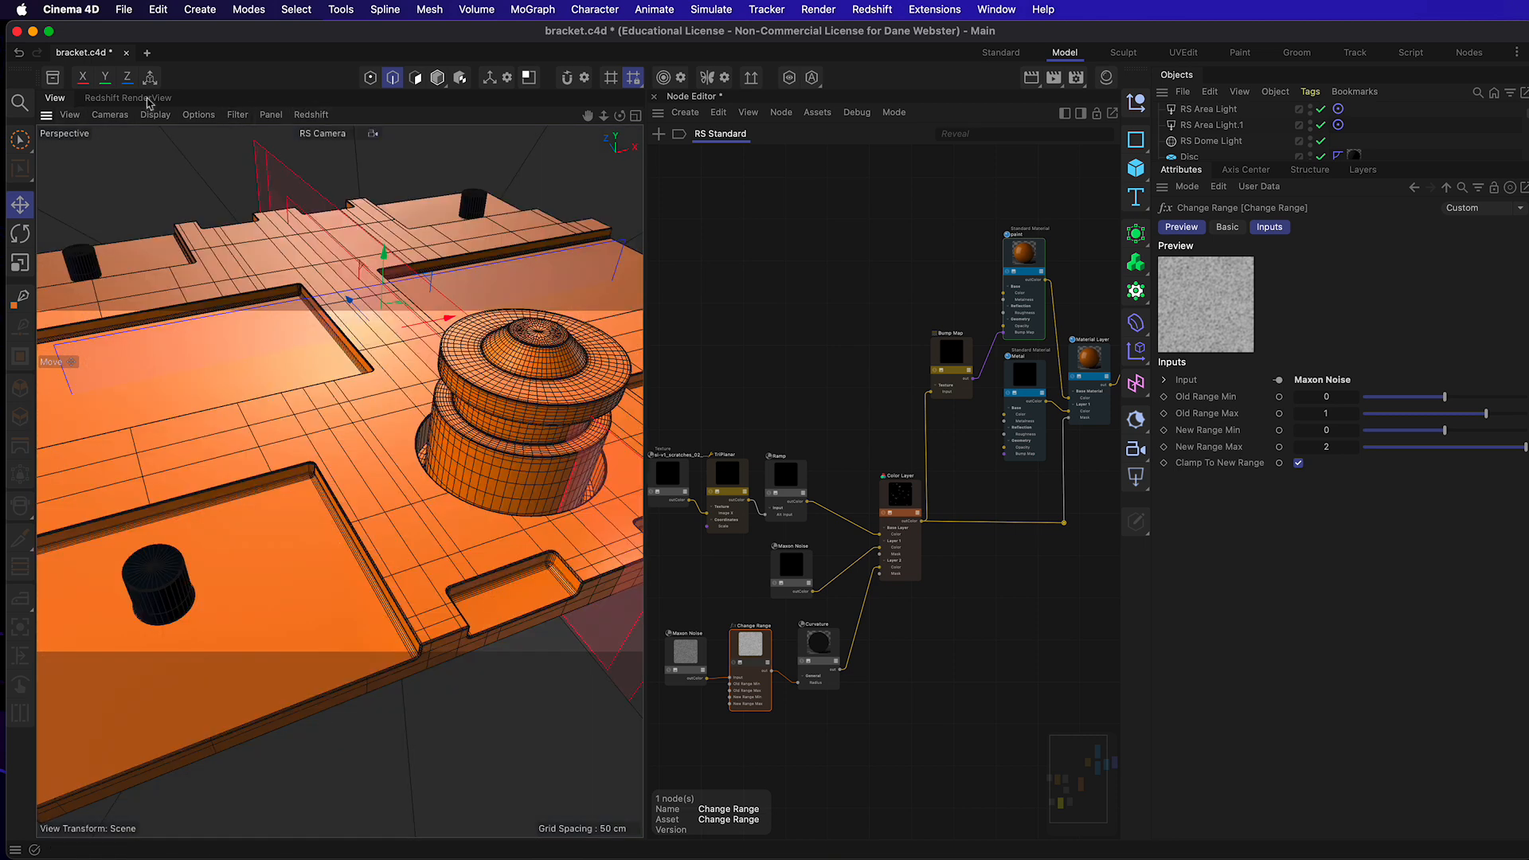
click(148, 98)
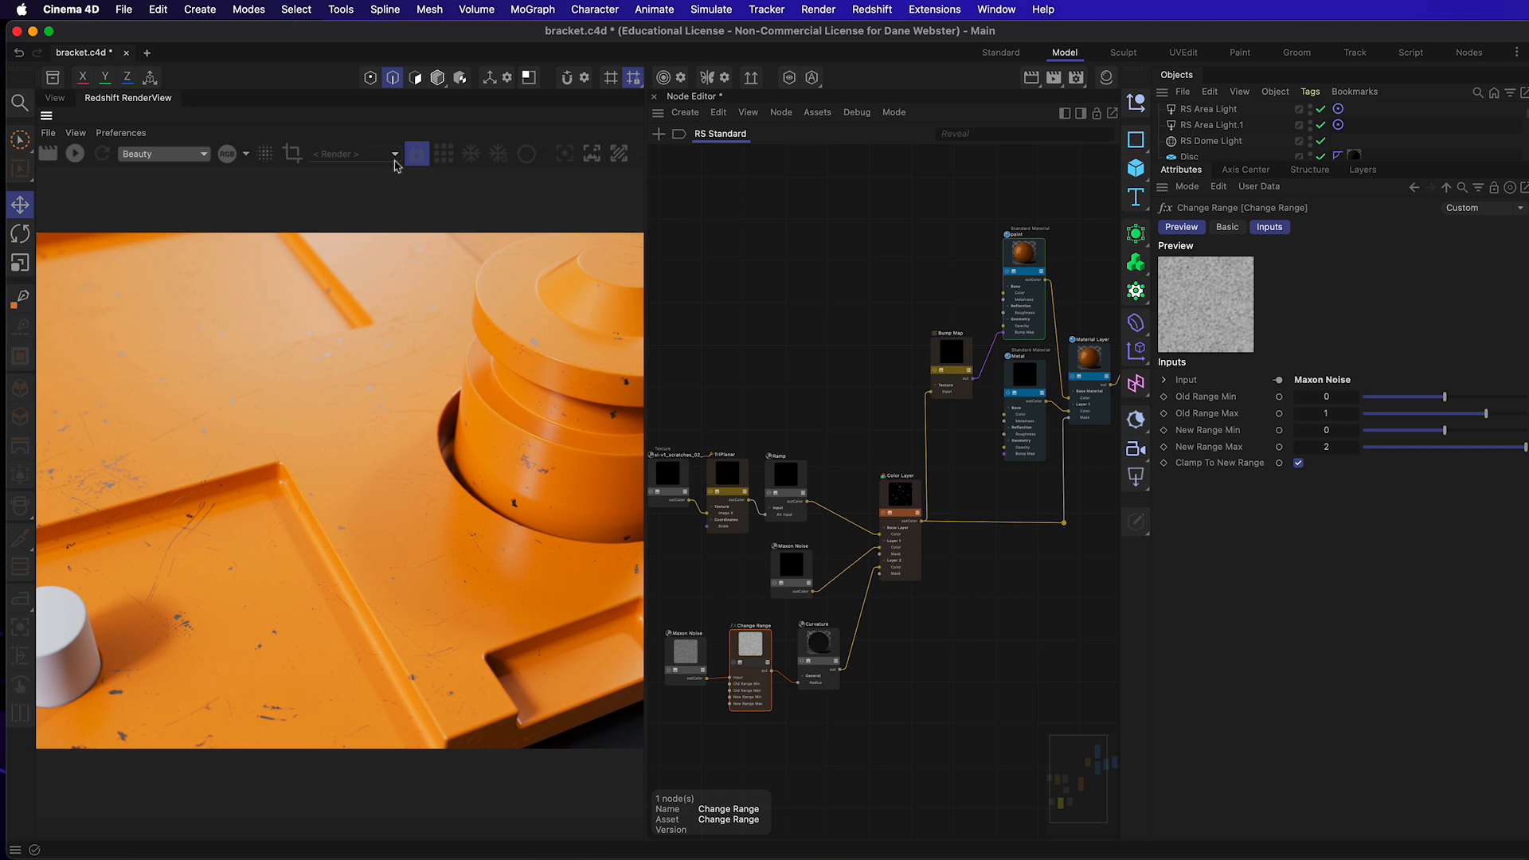
click(50, 158)
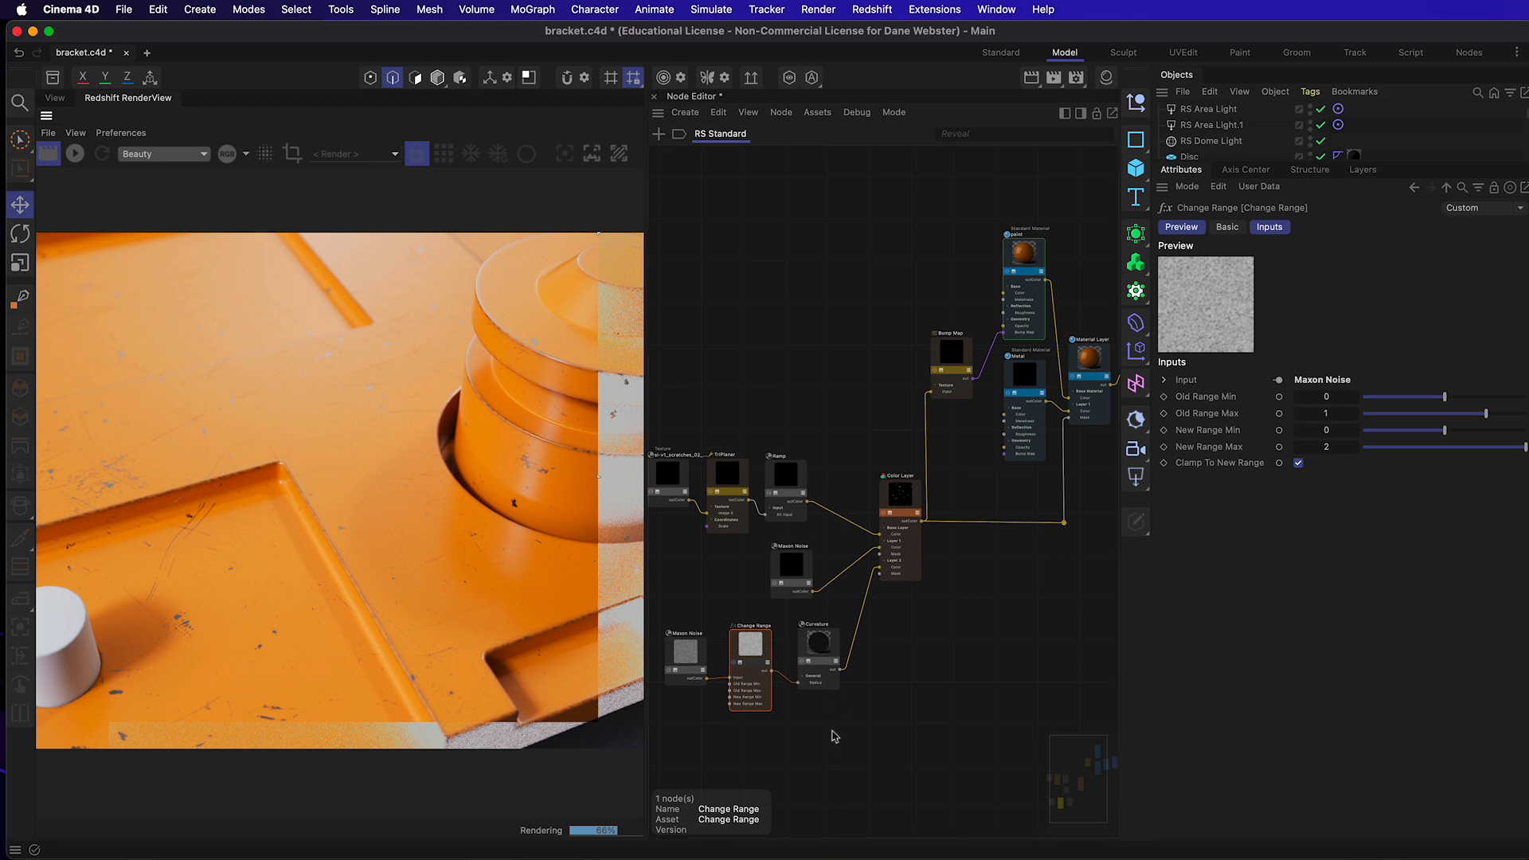
Step: Duplicate the connected Maxon Noise, Change Range and Curvature nodes and place the copies beside the paint material node
drag(831, 735, 686, 655)
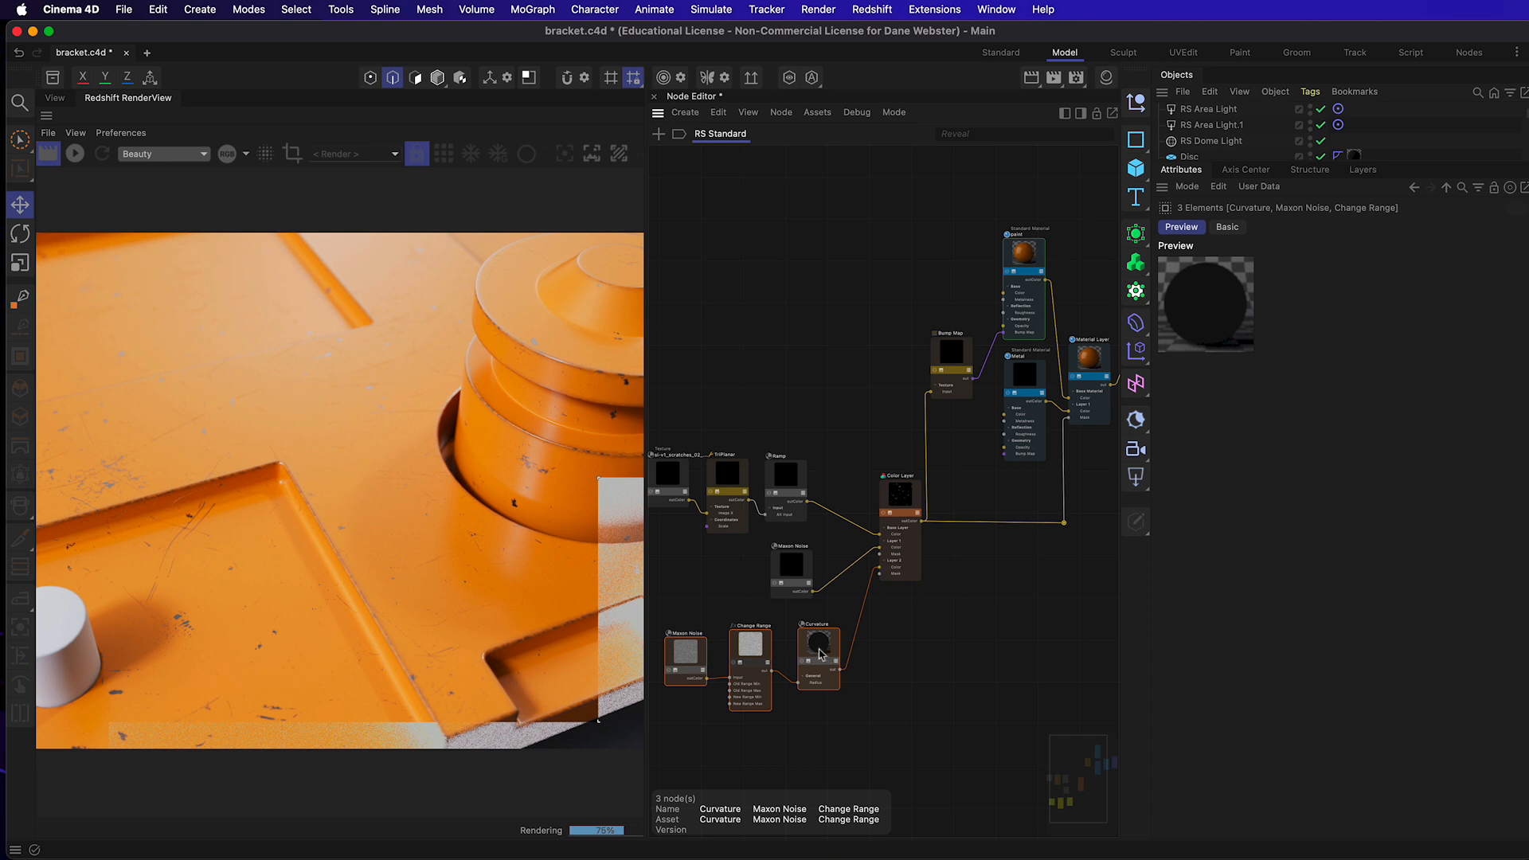
ctrl+drag(821, 654, 840, 270)
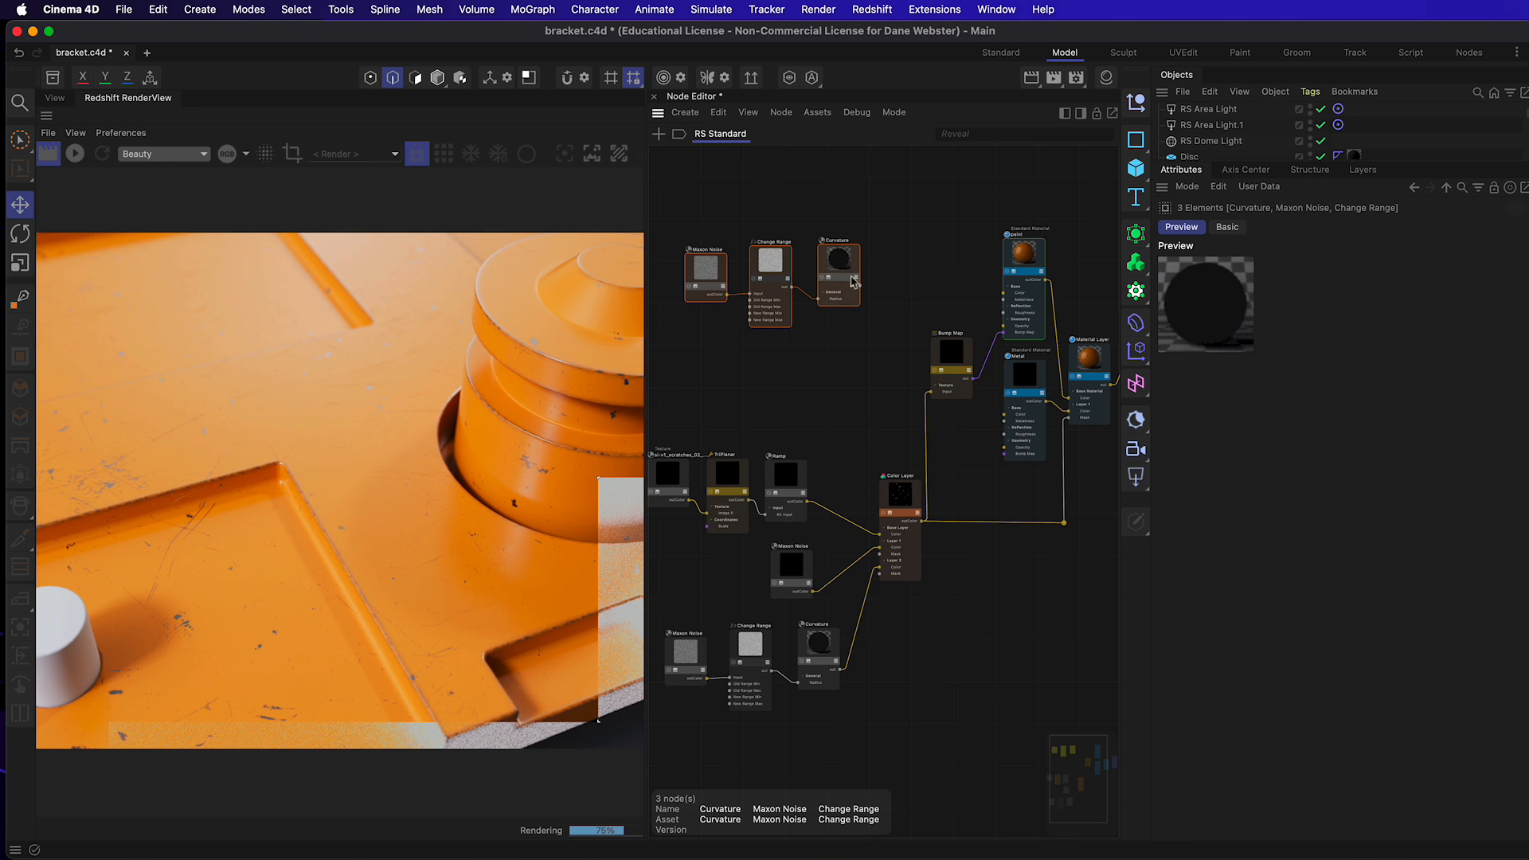
drag(840, 269, 834, 274)
click(901, 265)
click(832, 275)
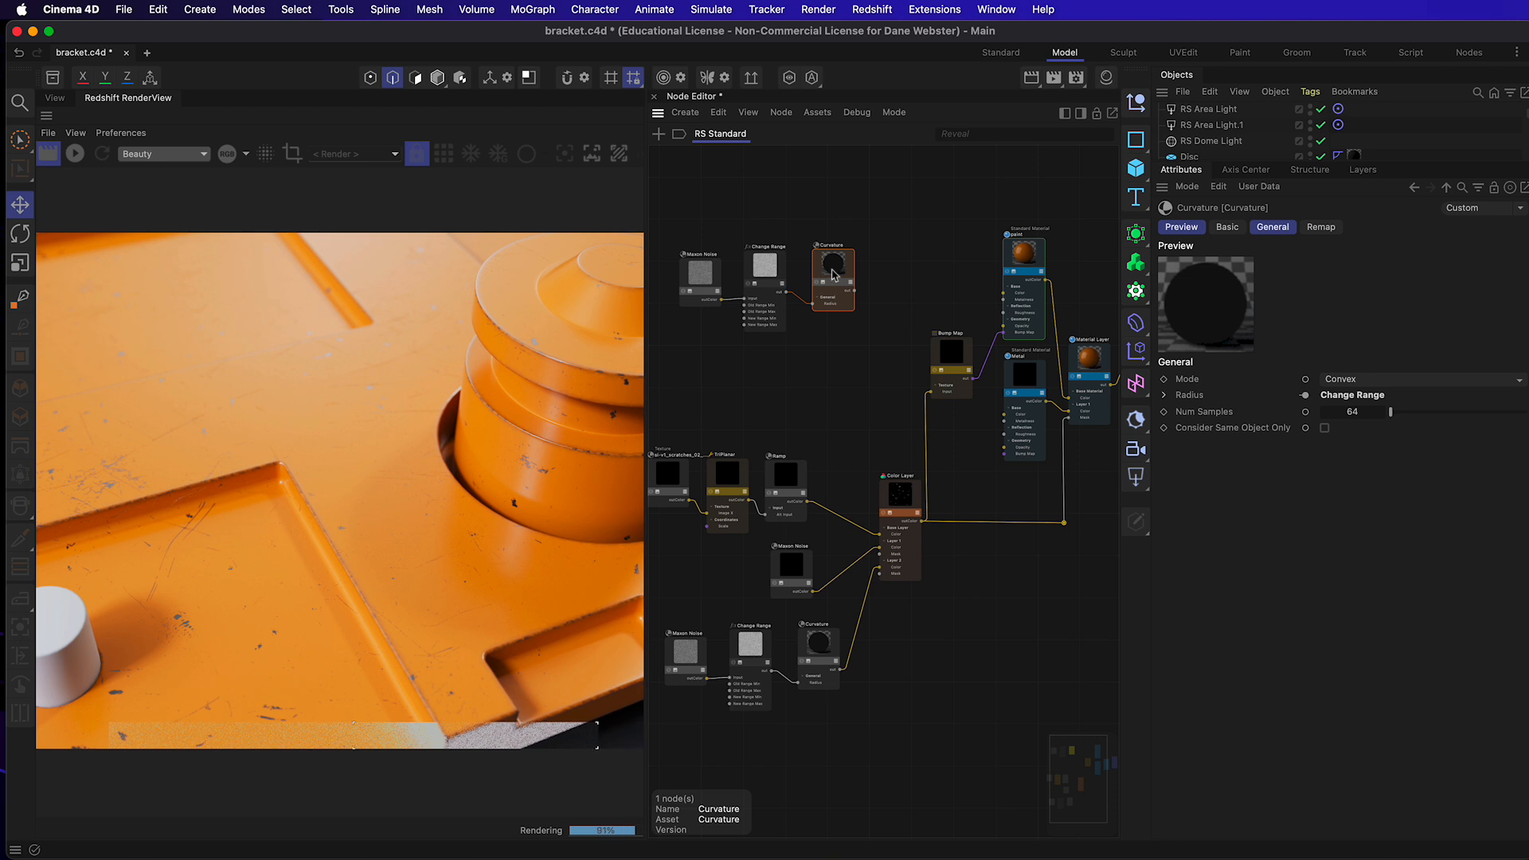
Step: Expose the Base Weight input as a port on the paint Standard Material
click(1016, 259)
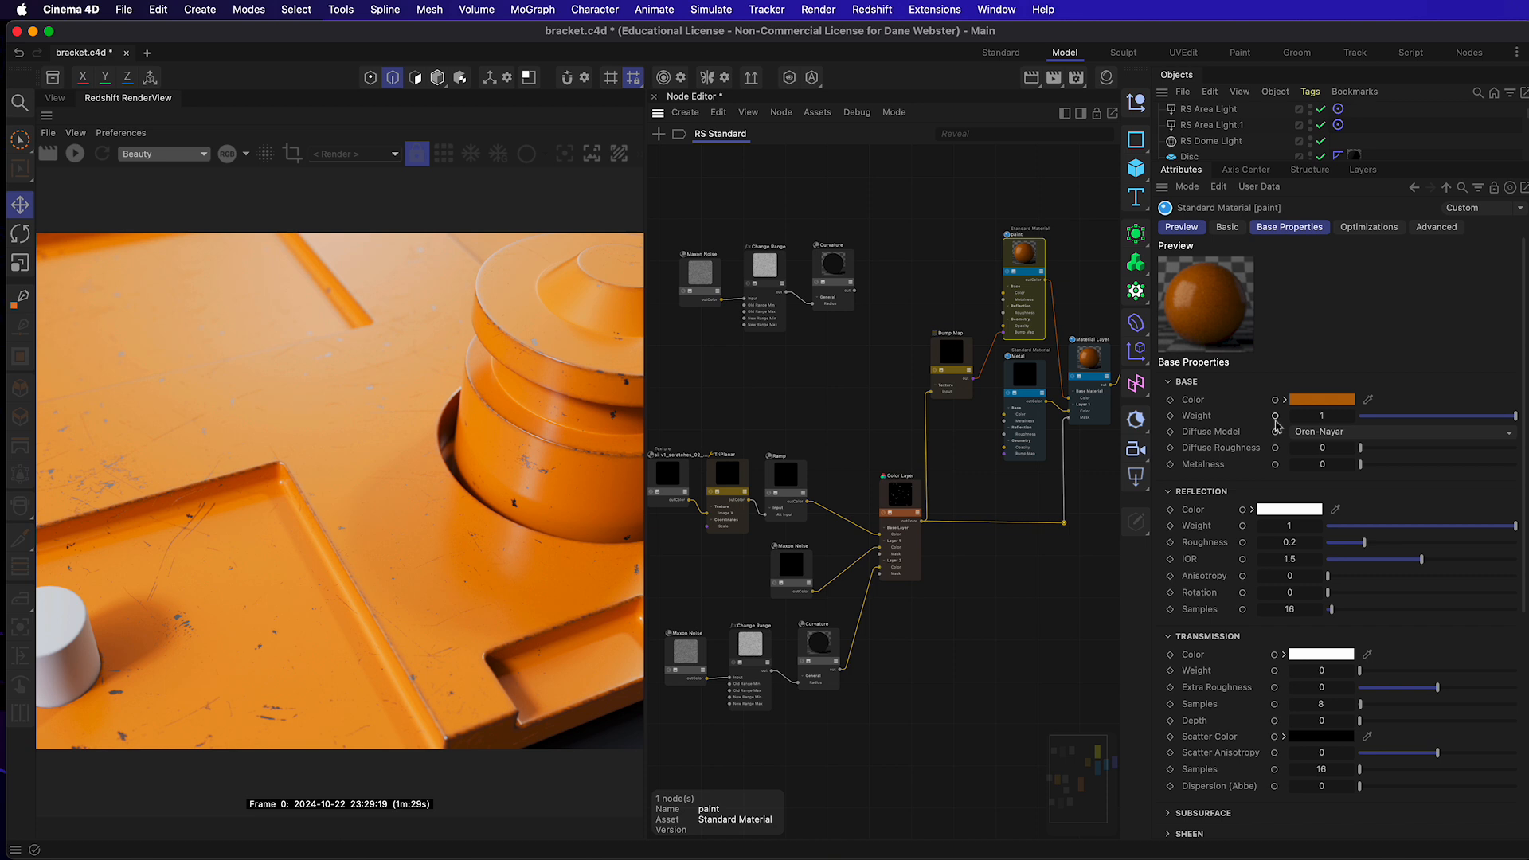
click(1275, 416)
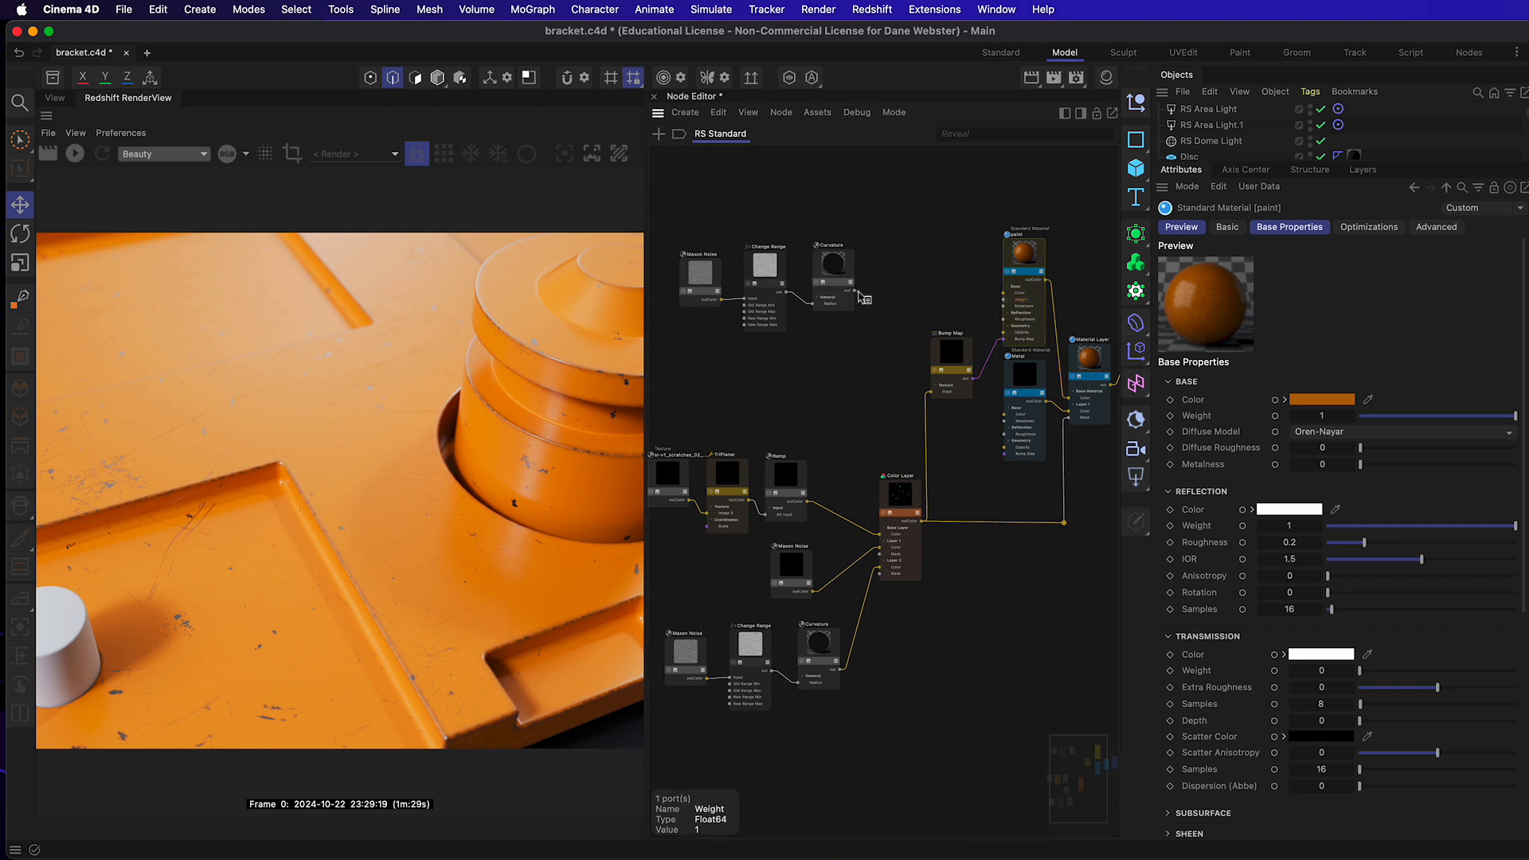
right_click(856, 297)
click(693, 275)
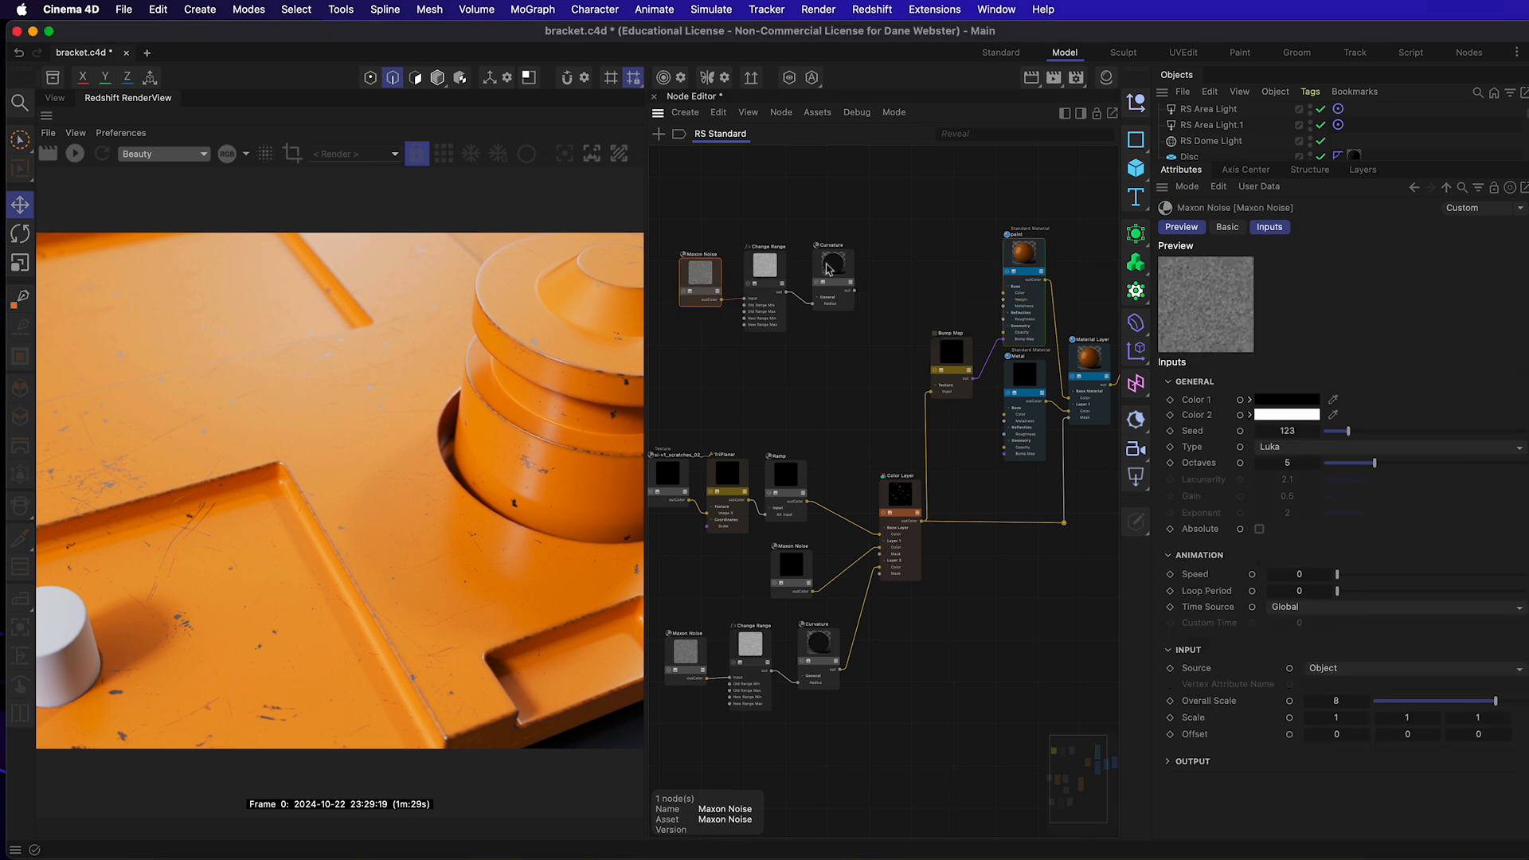
Step: Set the duplicated Curvature node's Mode to Concave and connect its output to the paint material's Base Weight
click(833, 267)
click(1381, 380)
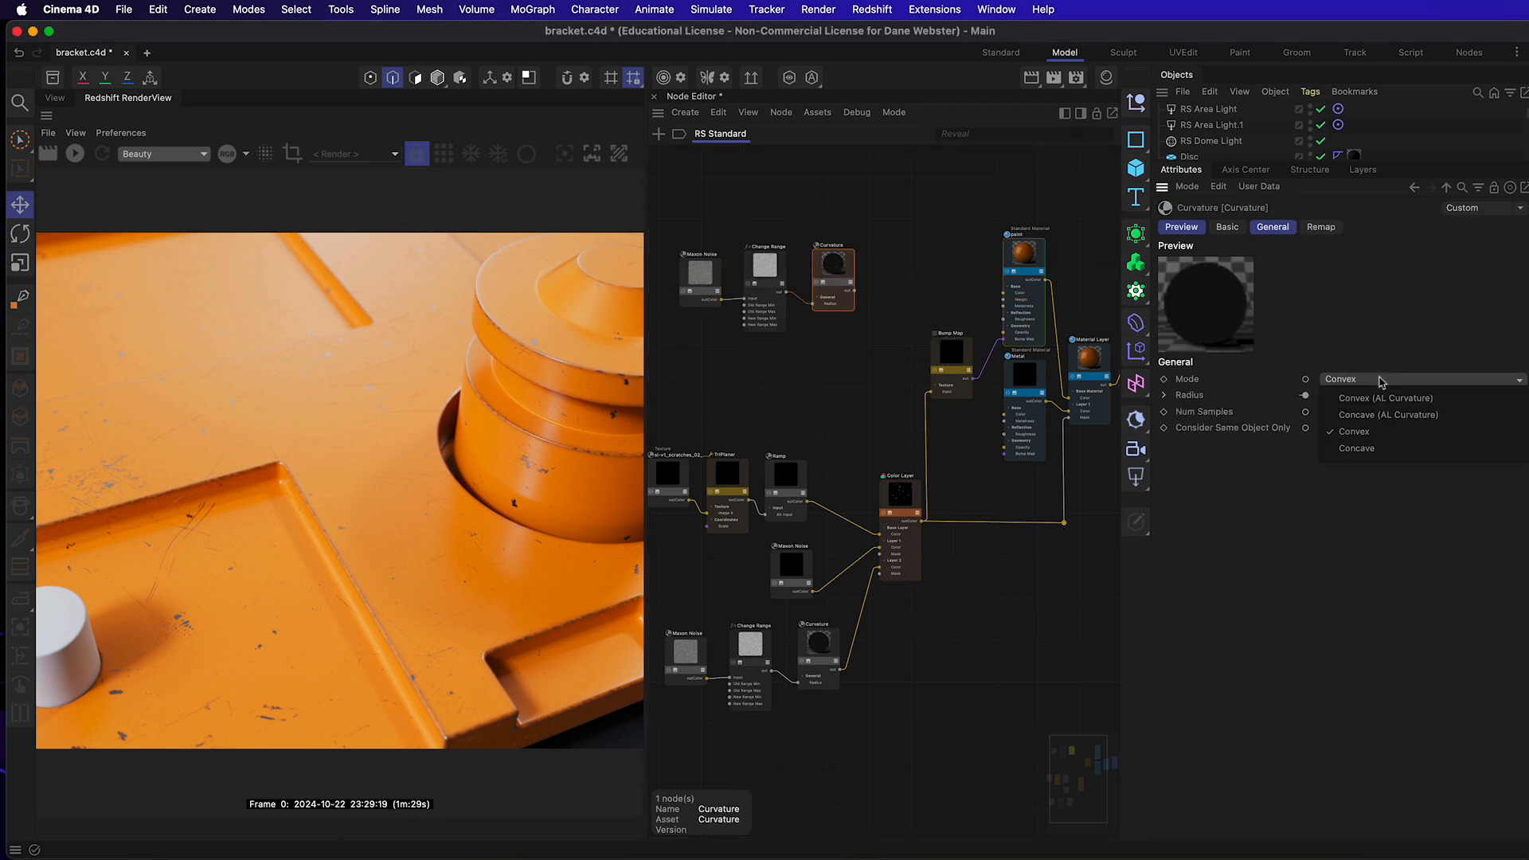
click(1366, 448)
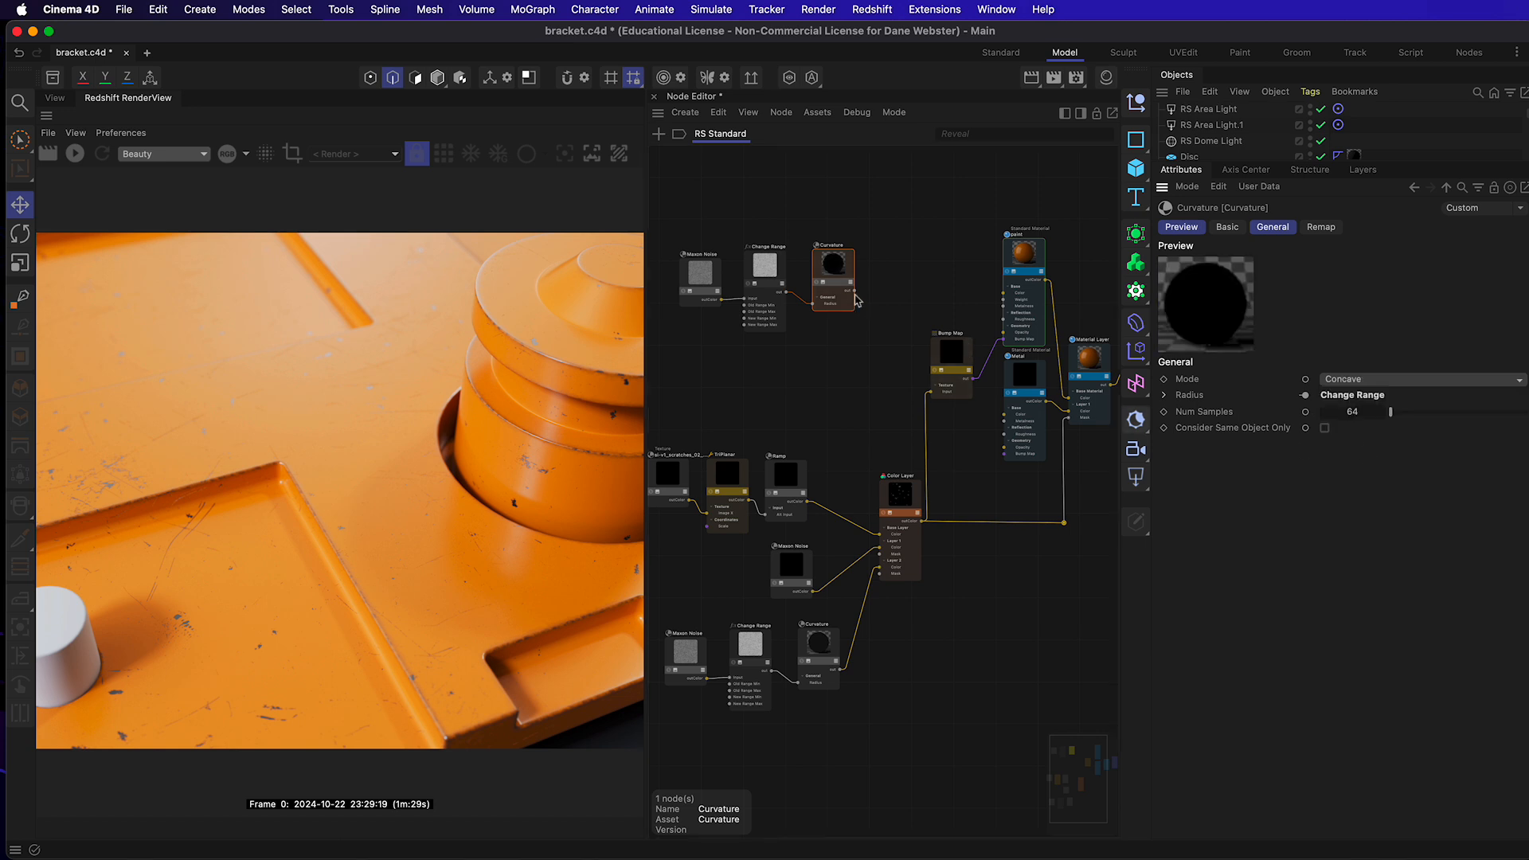
drag(857, 297, 1003, 299)
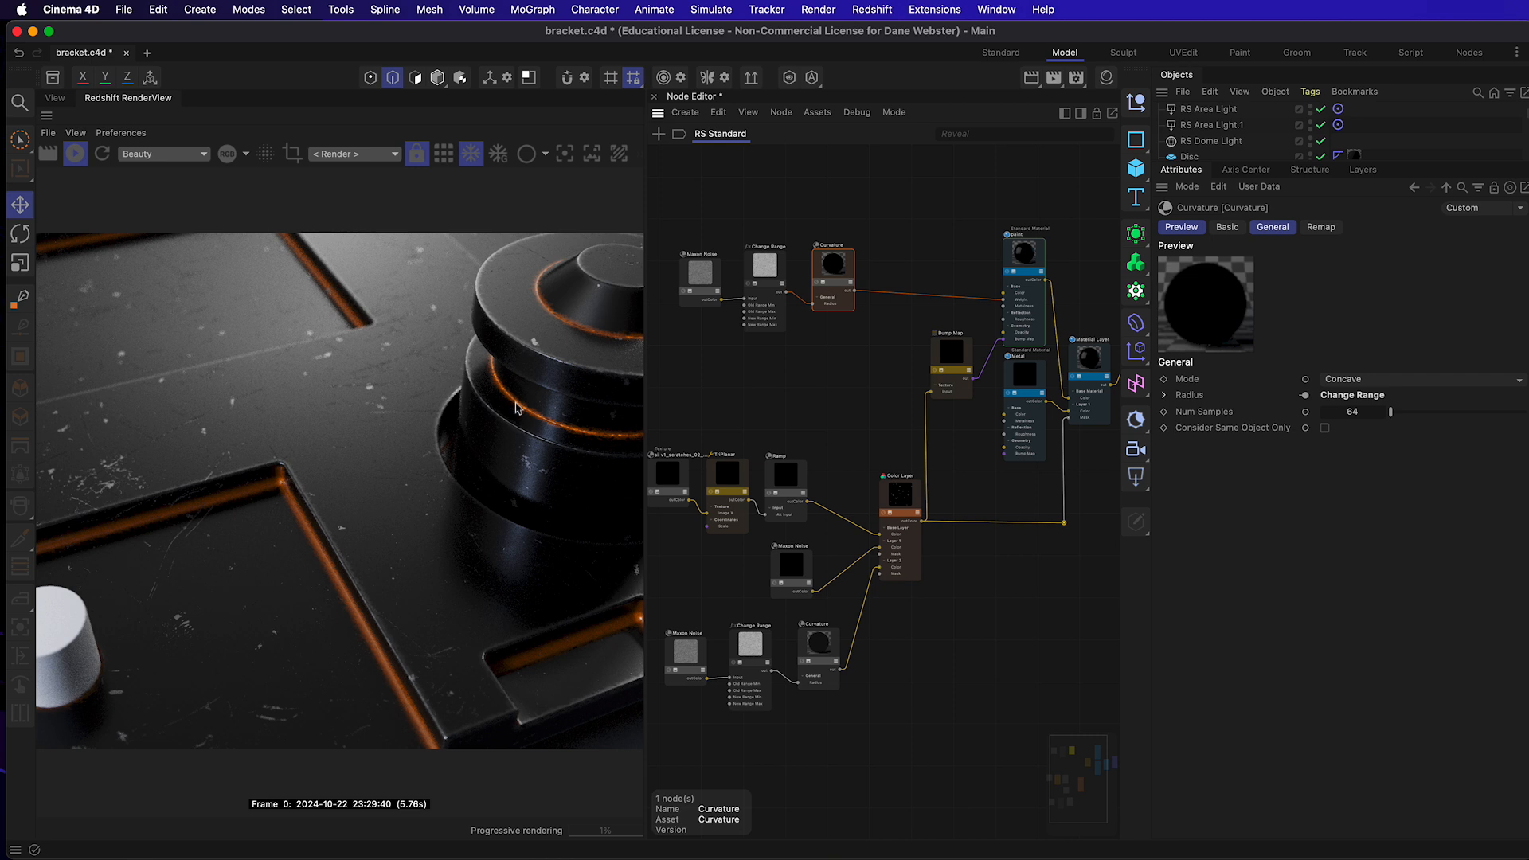
click(868, 388)
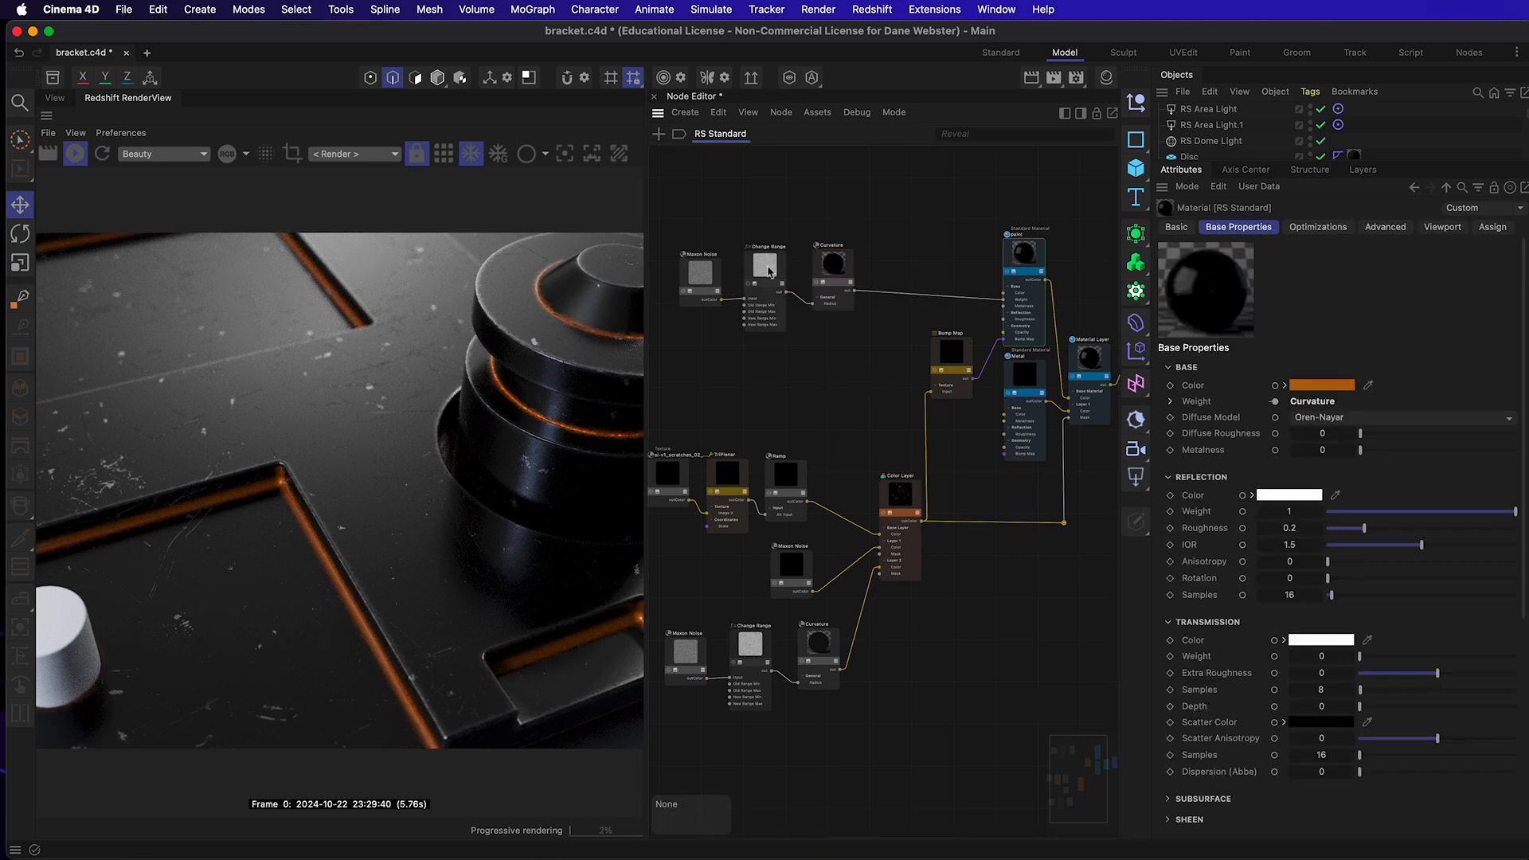
click(843, 270)
click(900, 255)
click(837, 268)
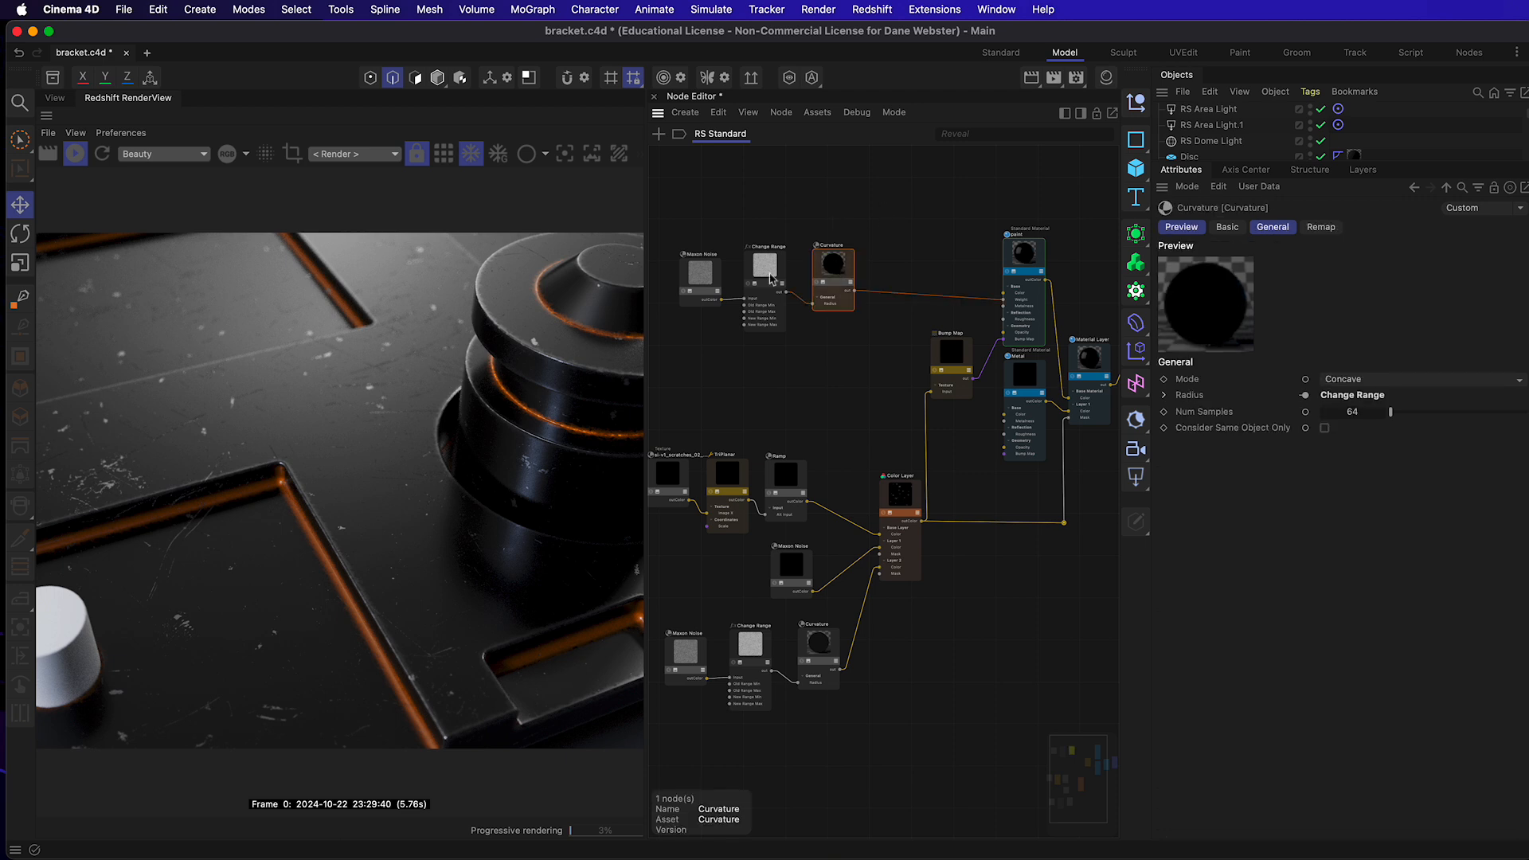
Step: Try inverting the duplicated Maxon Noise by setting Color 2 to black and Color 1 to white
drag(712, 282, 712, 272)
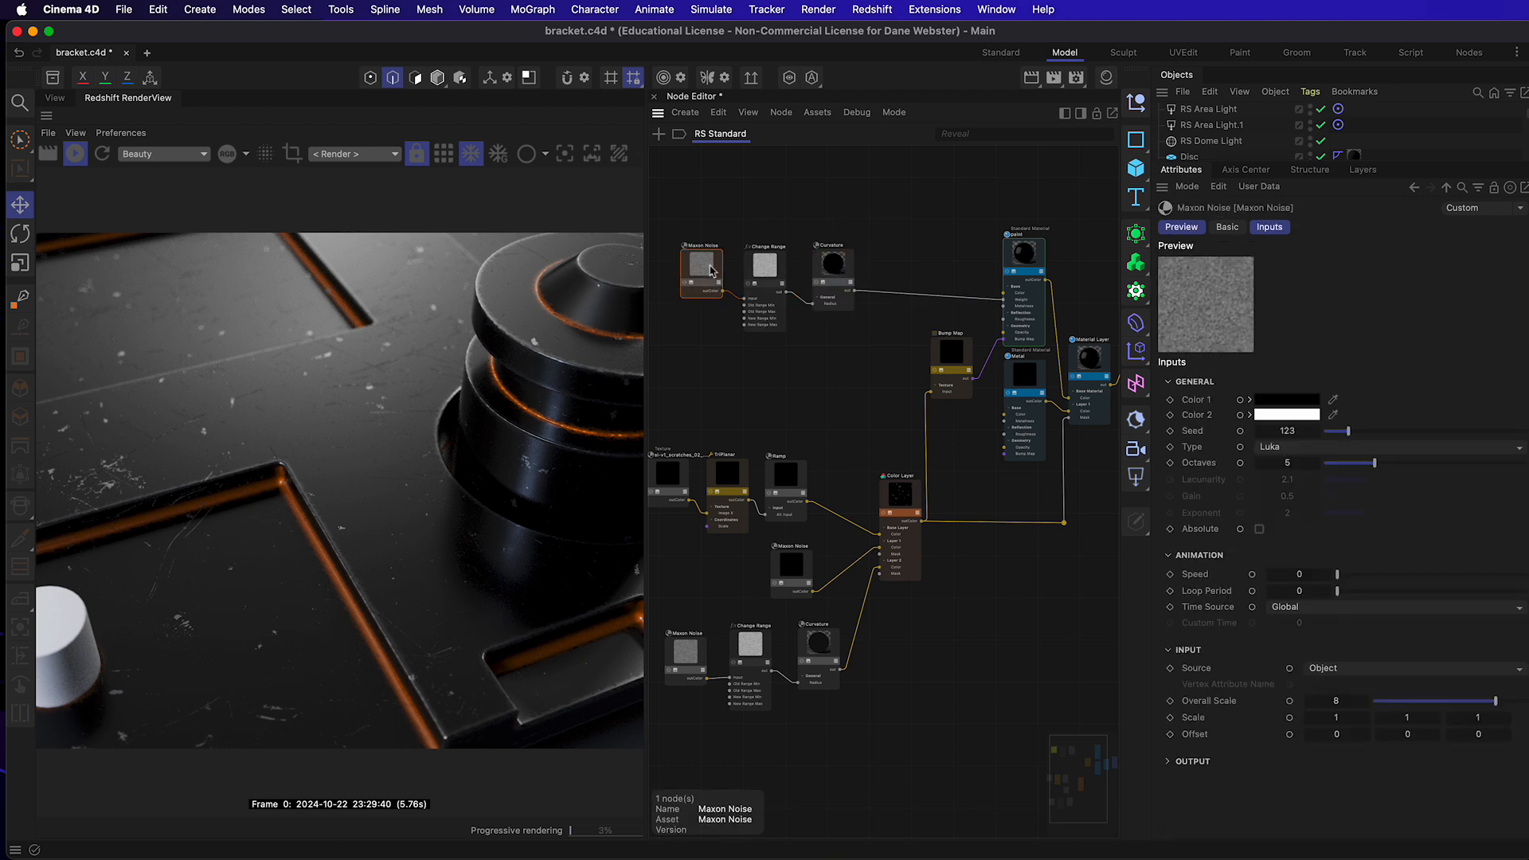
click(1281, 415)
click(1124, 597)
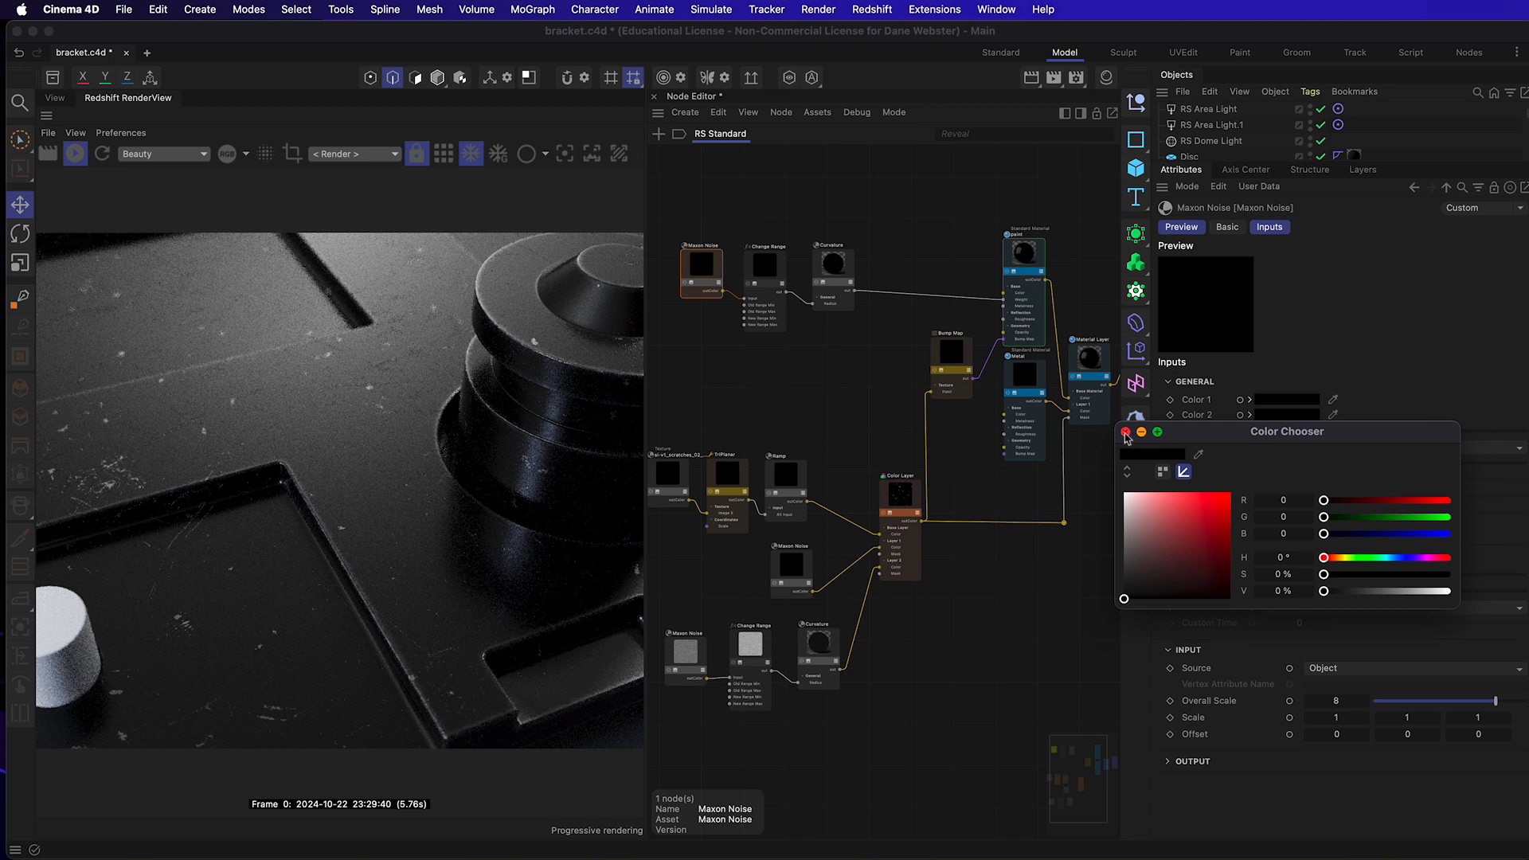
click(1125, 433)
click(1287, 400)
click(1155, 499)
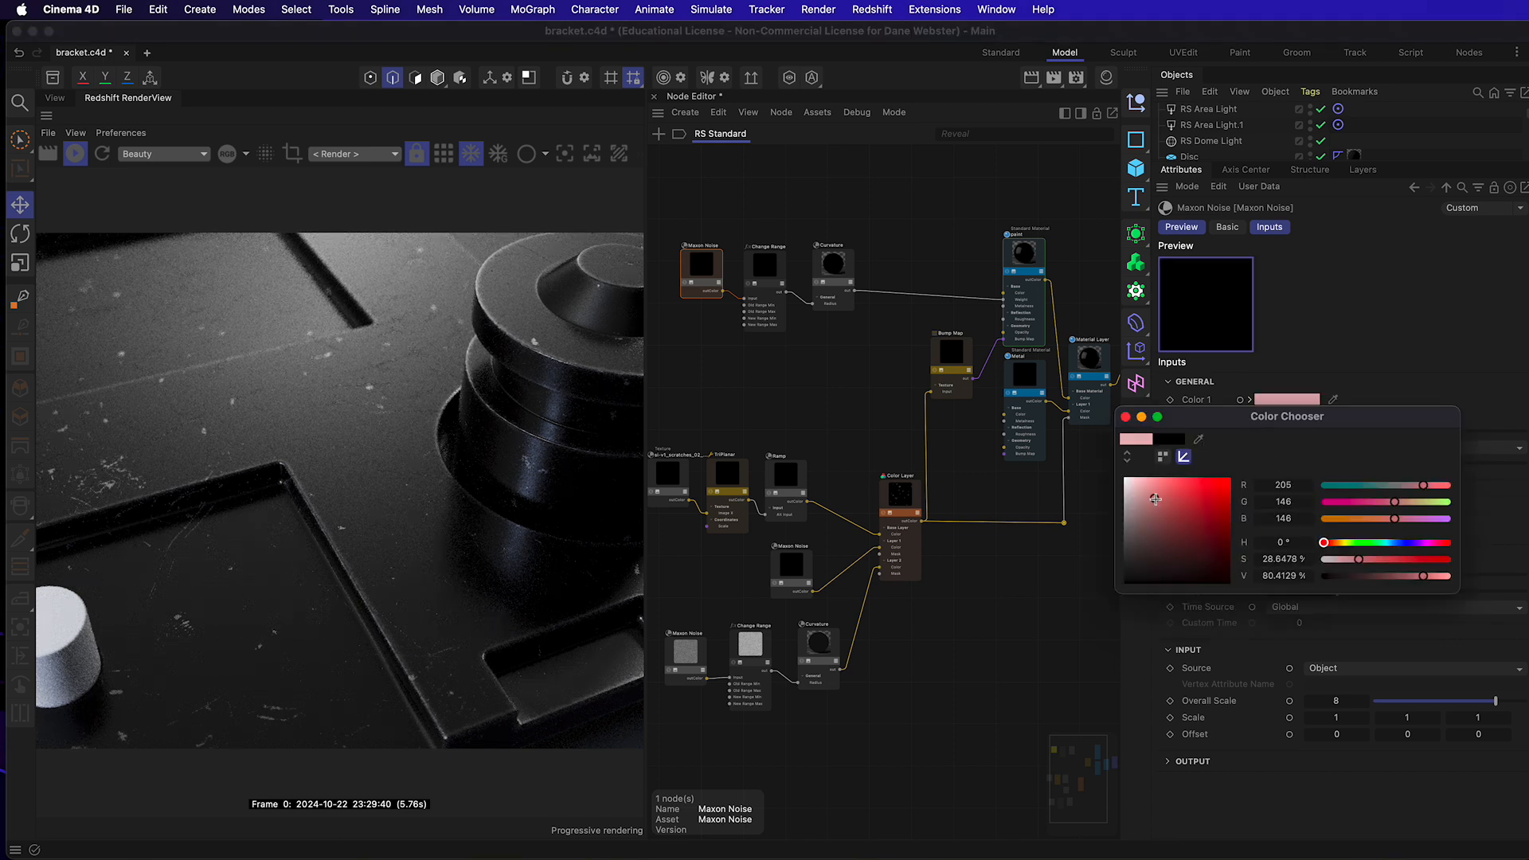
drag(1155, 499, 1124, 479)
click(1125, 416)
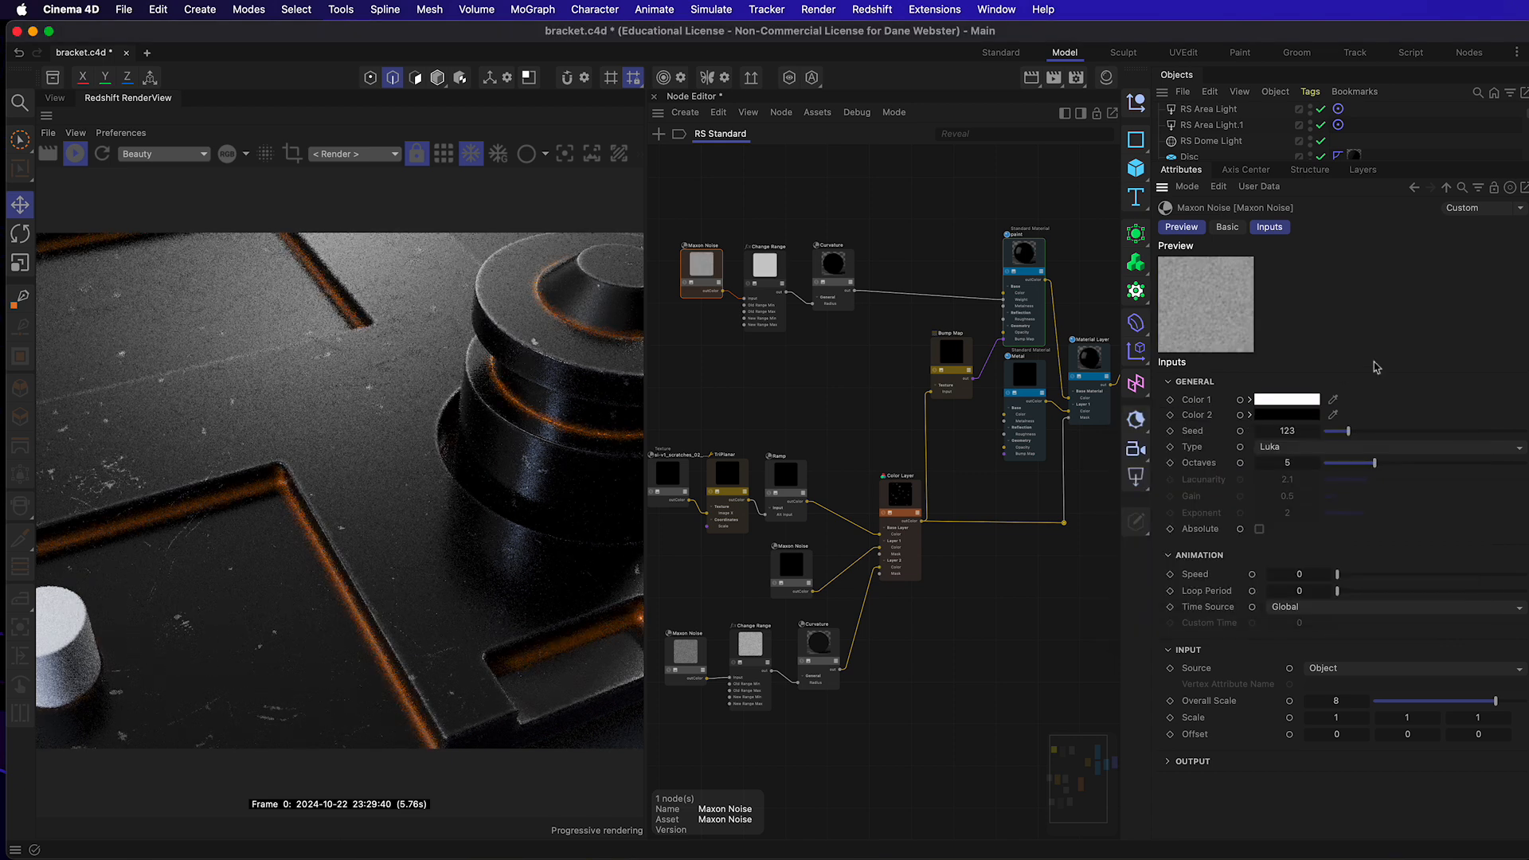
Step: Restore the duplicated Maxon Noise to black for Color 1 and white for Color 2
click(1287, 400)
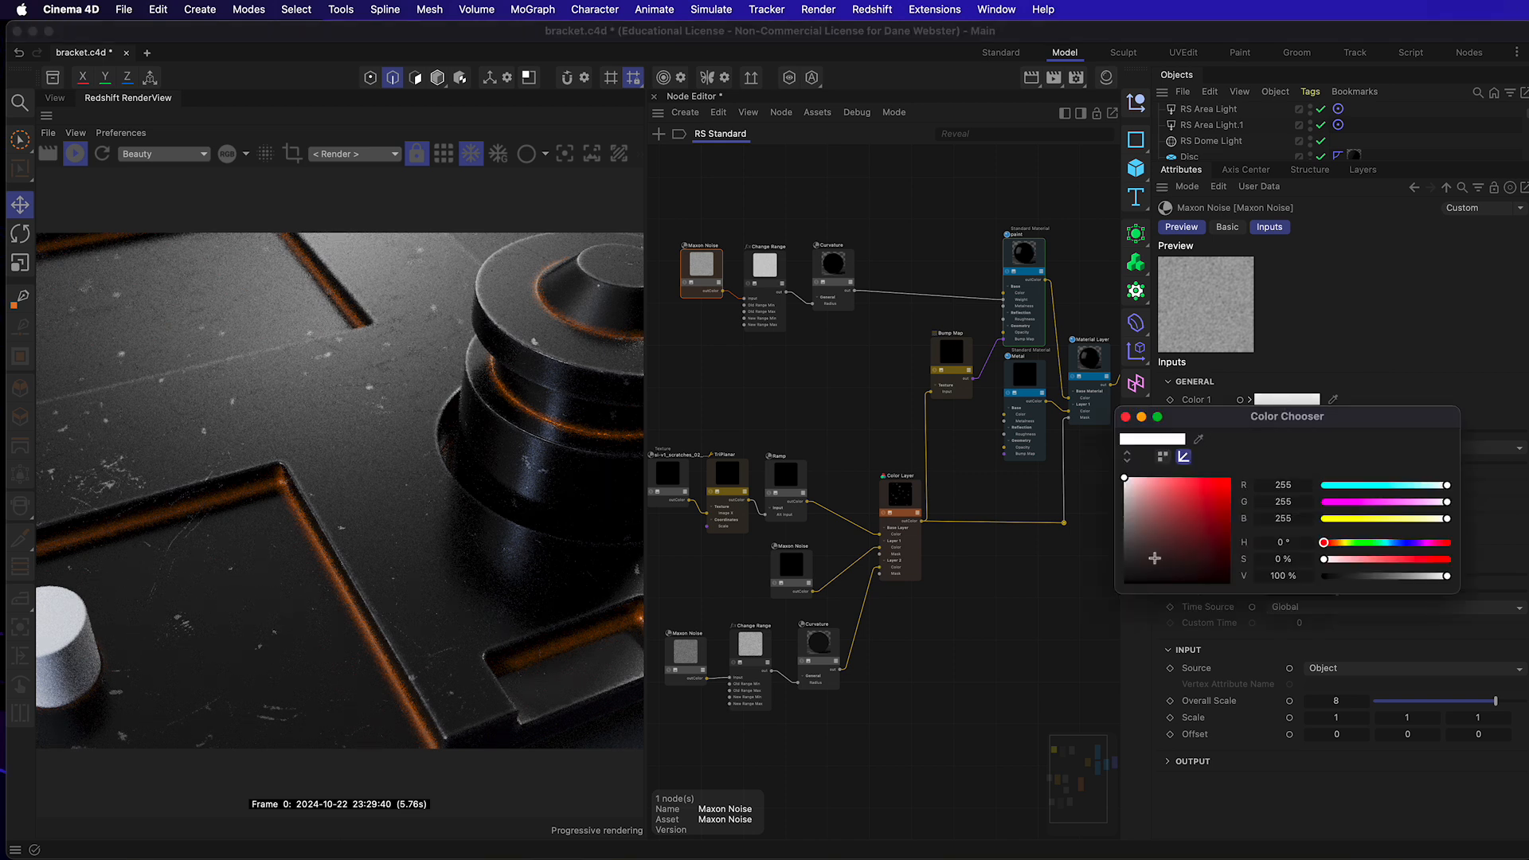
drag(1154, 558, 1124, 493)
click(1125, 416)
click(1287, 415)
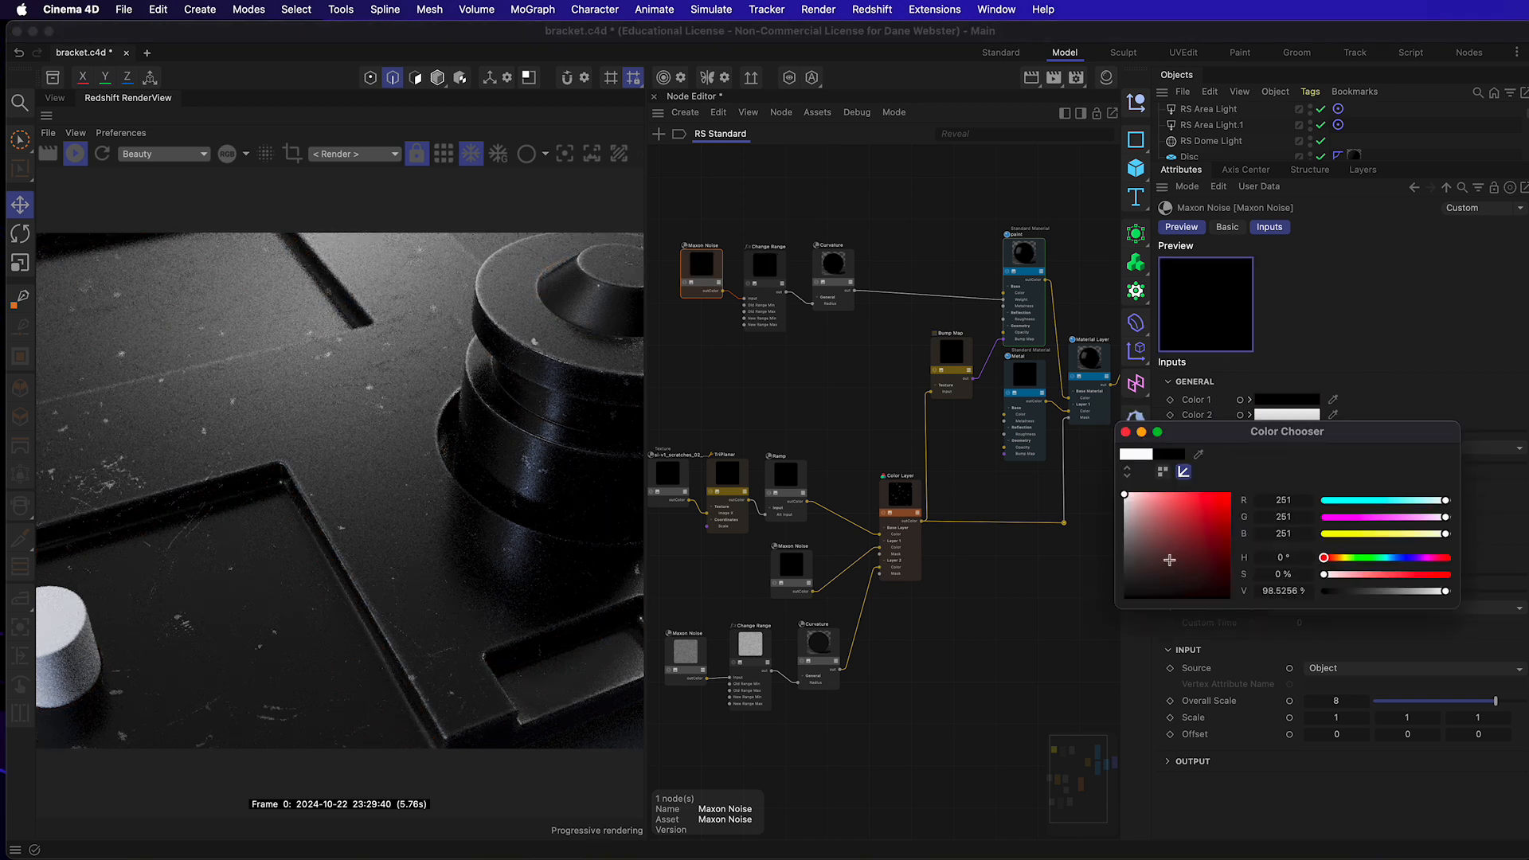
click(1125, 432)
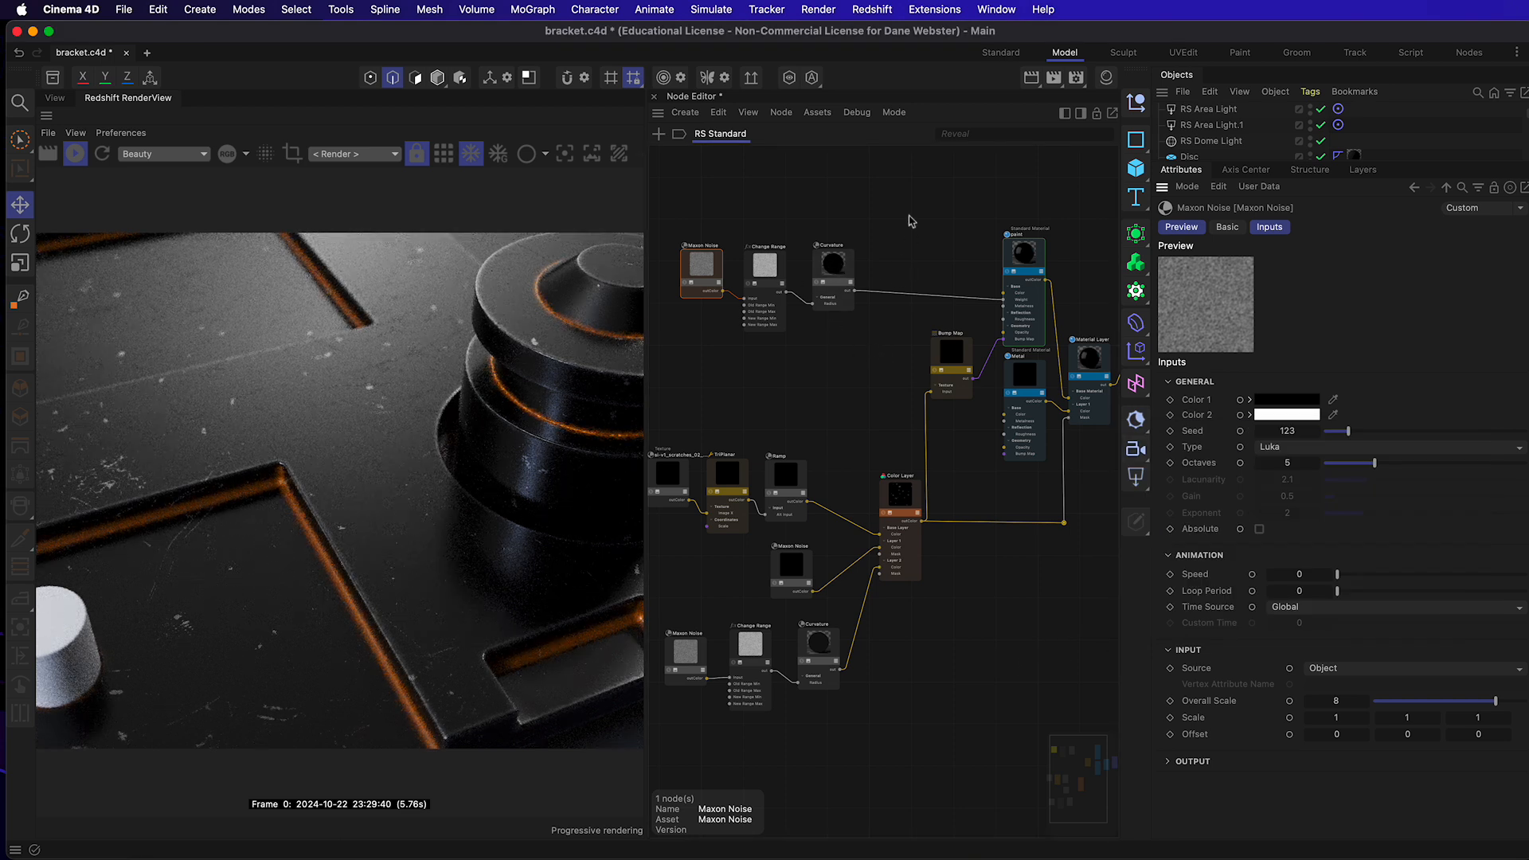
click(881, 222)
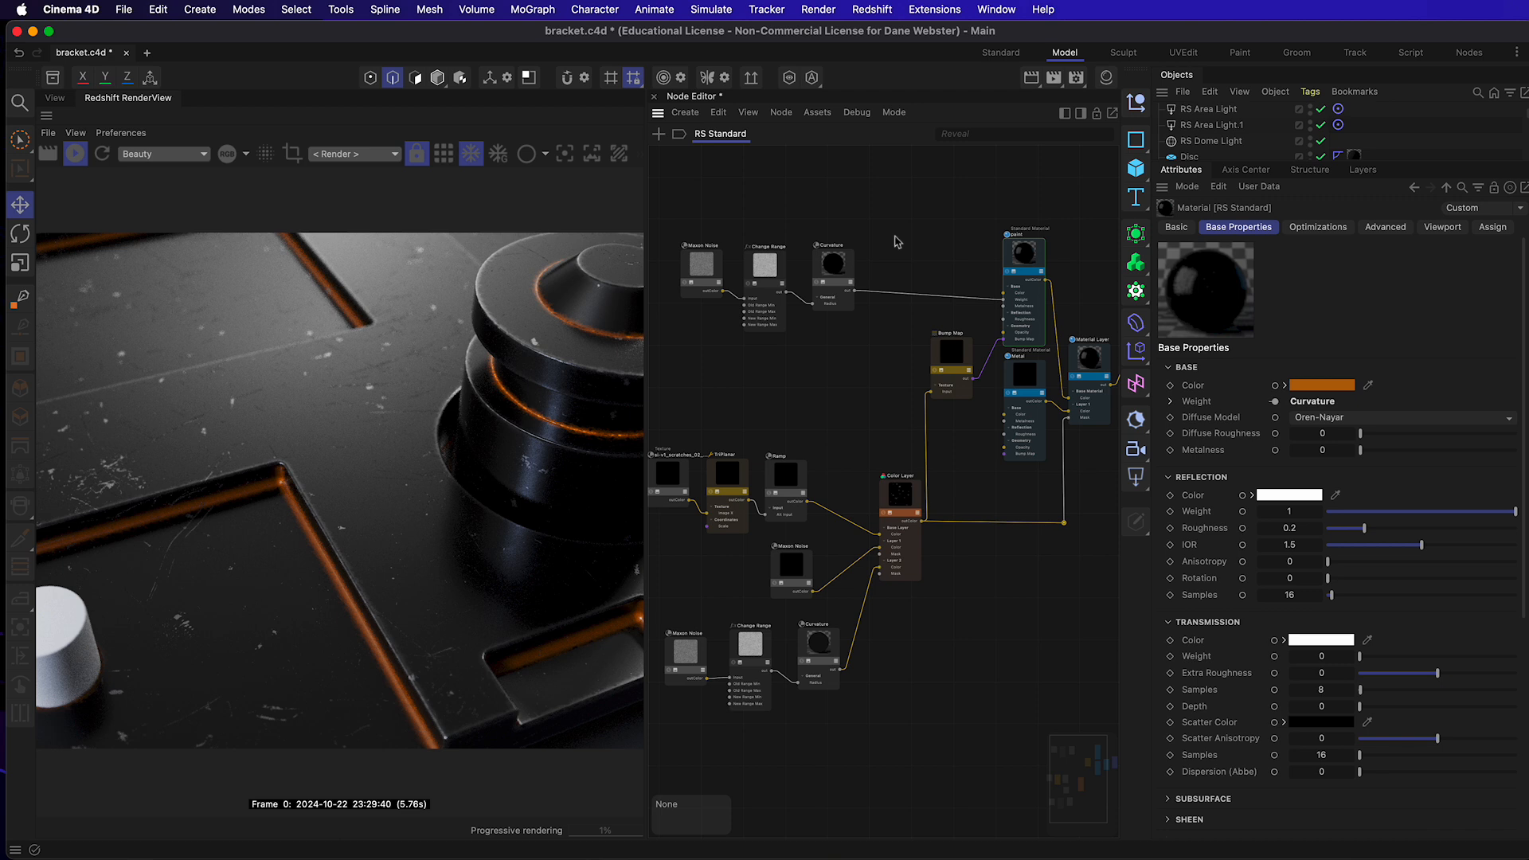
Step: Add a Color Invert node and wire it between the concave Curvature node and the paint material's Base Weight
double_click(897, 241)
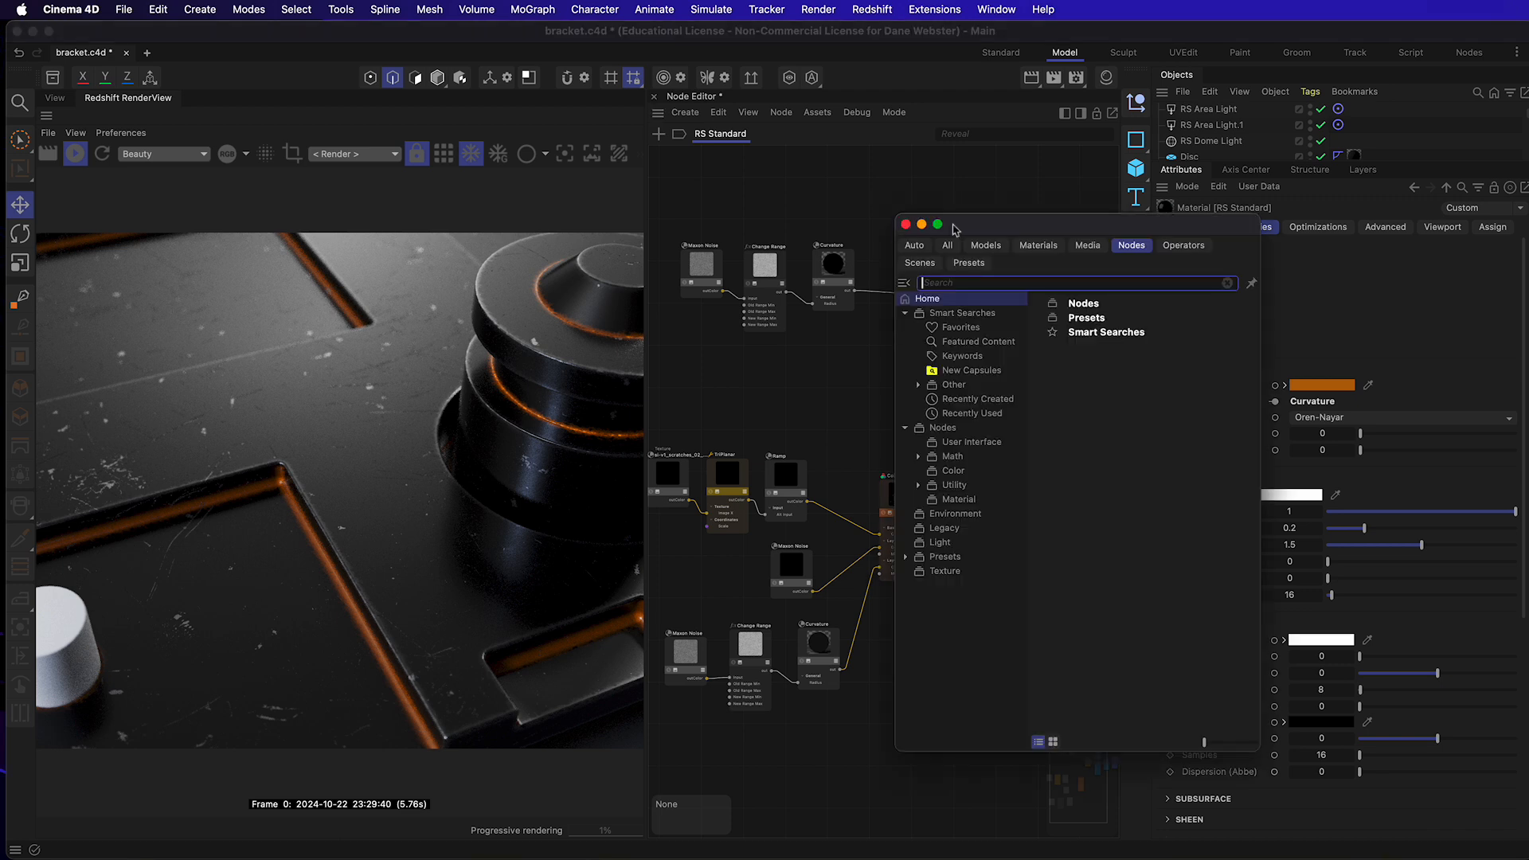
text(invert)
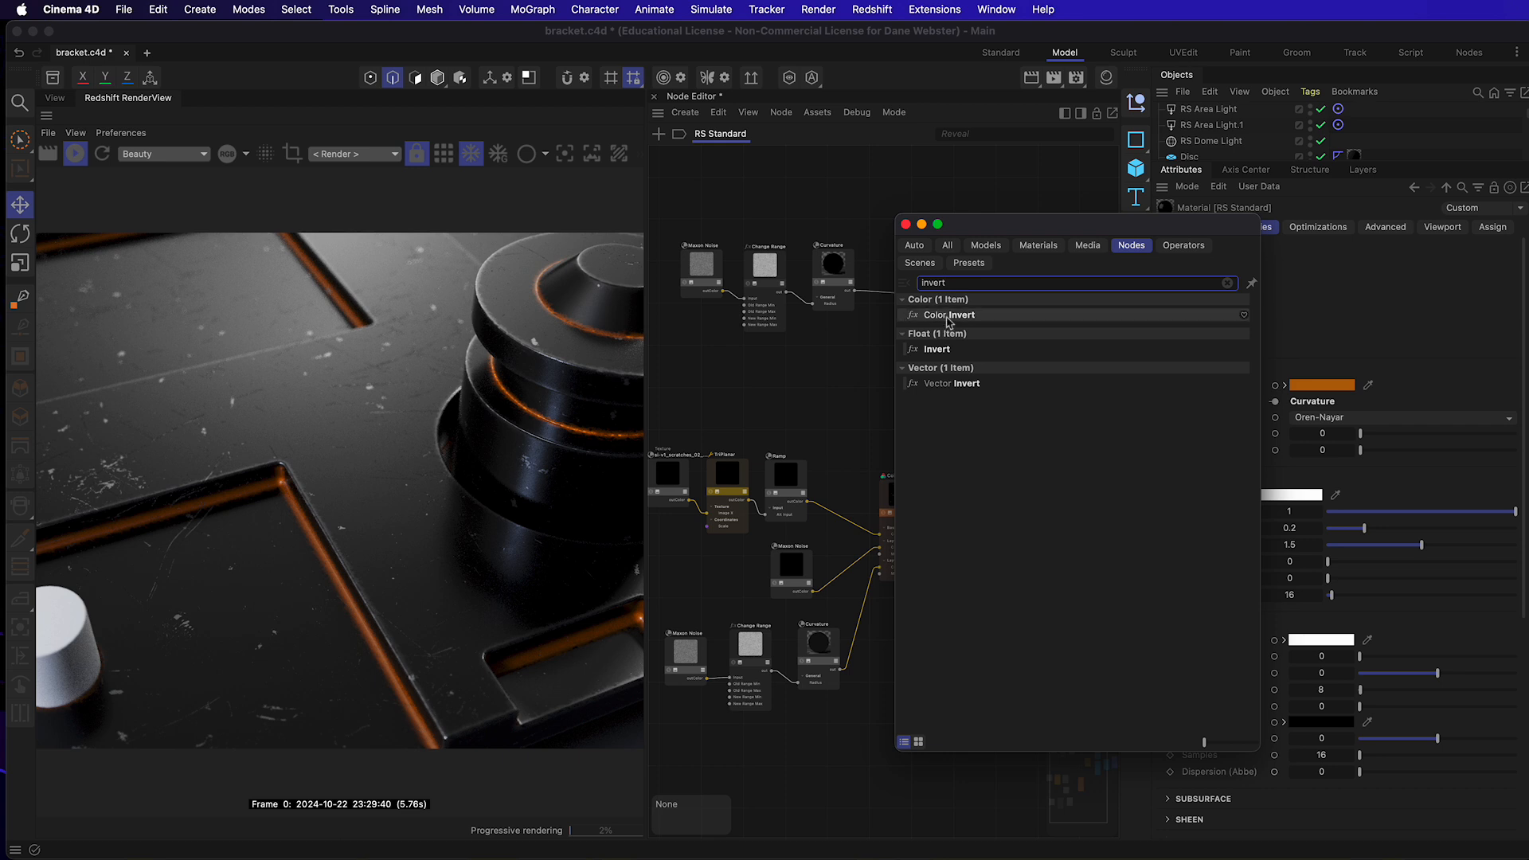
double_click(955, 320)
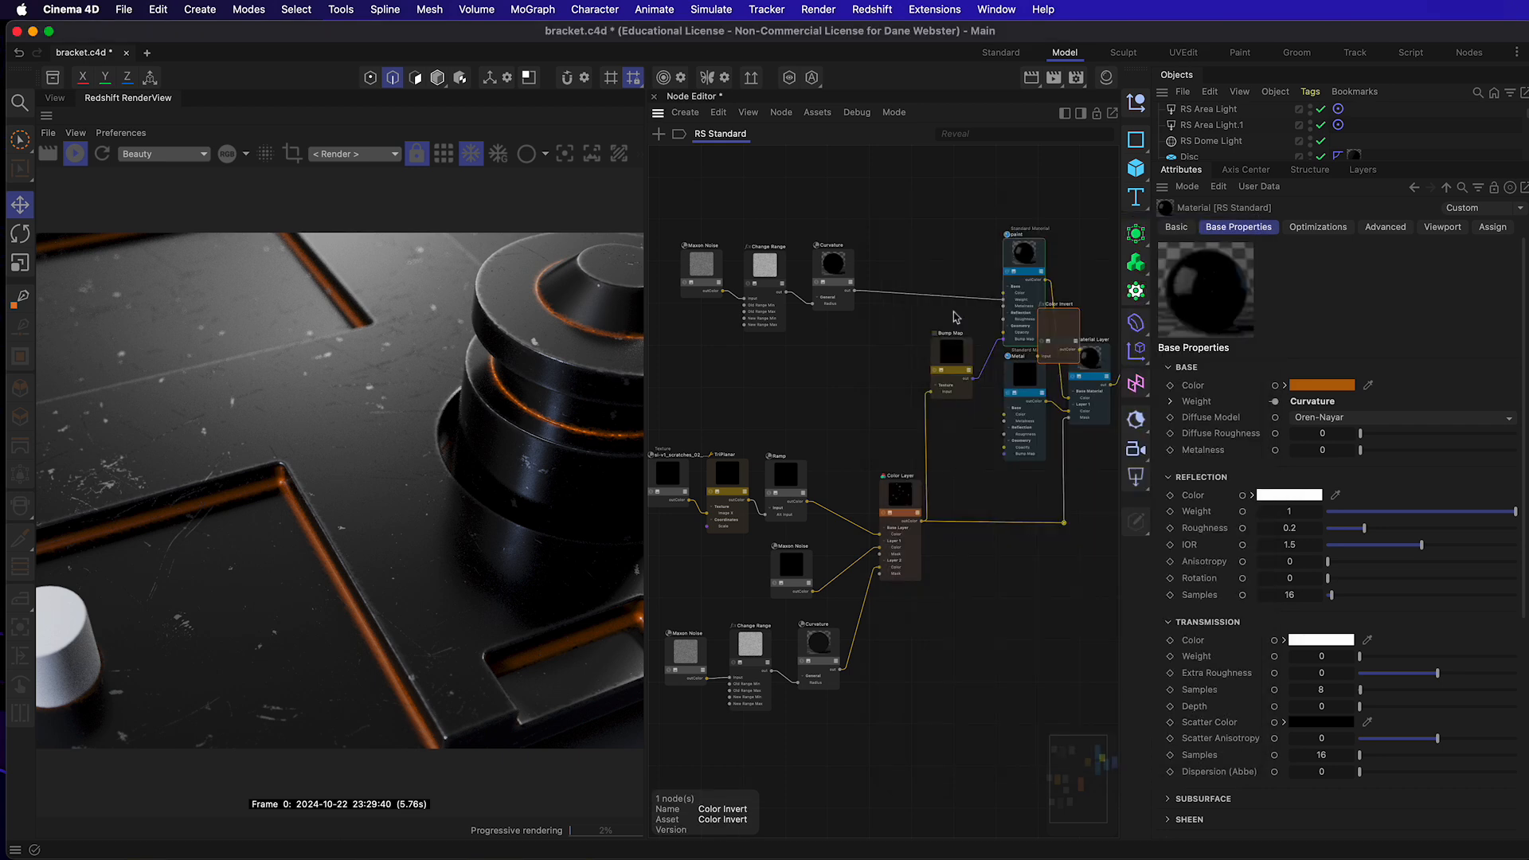
mouse_move(877, 488)
mouse_down()
mouse_move(846, 291)
mouse_move(894, 283)
mouse_move(879, 312)
mouse_move(1004, 301)
mouse_up()
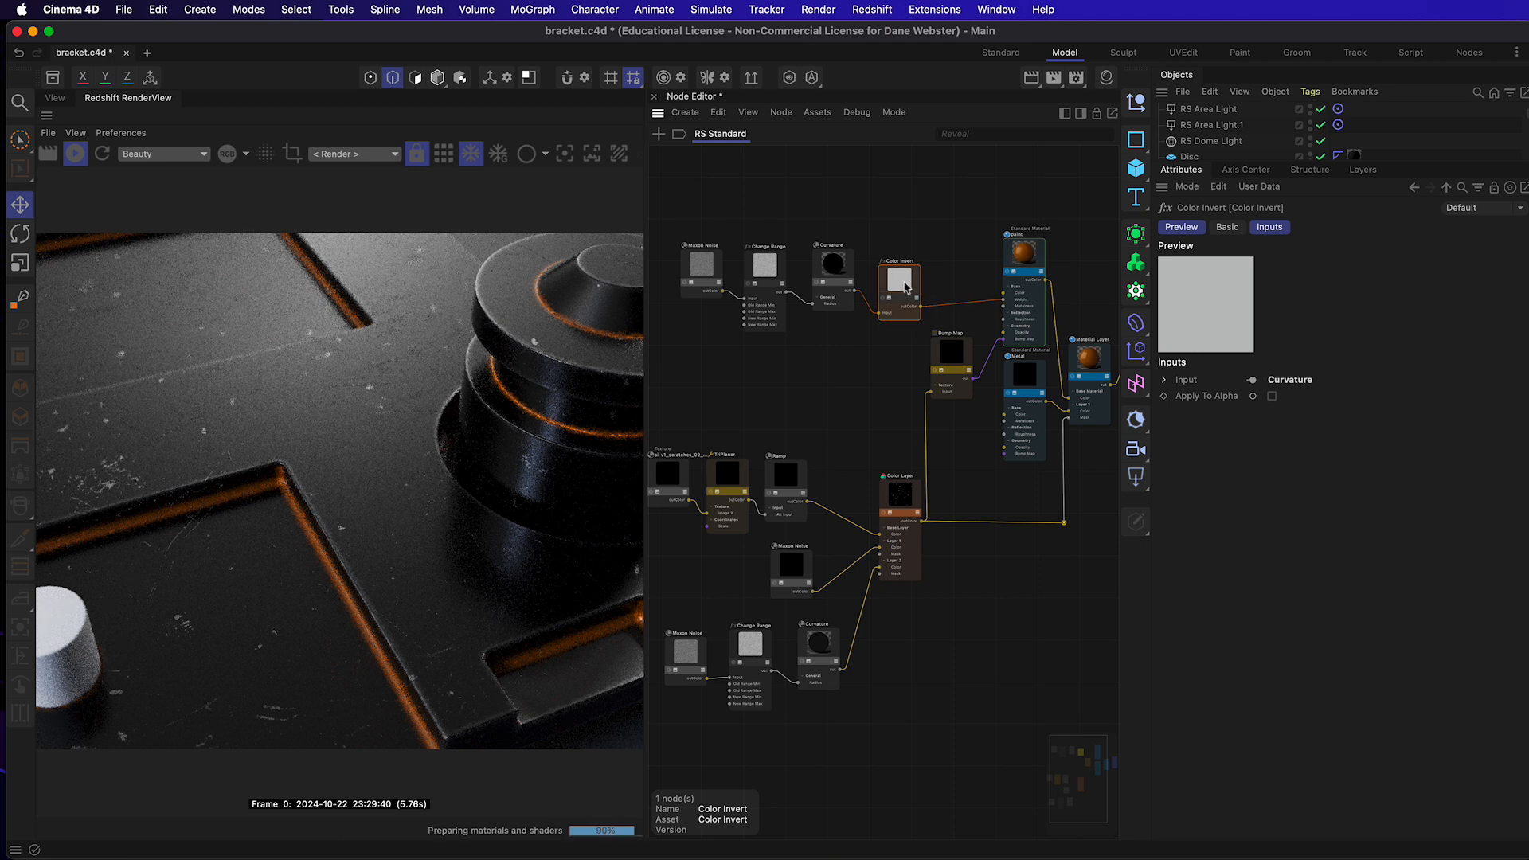
drag(905, 289, 902, 279)
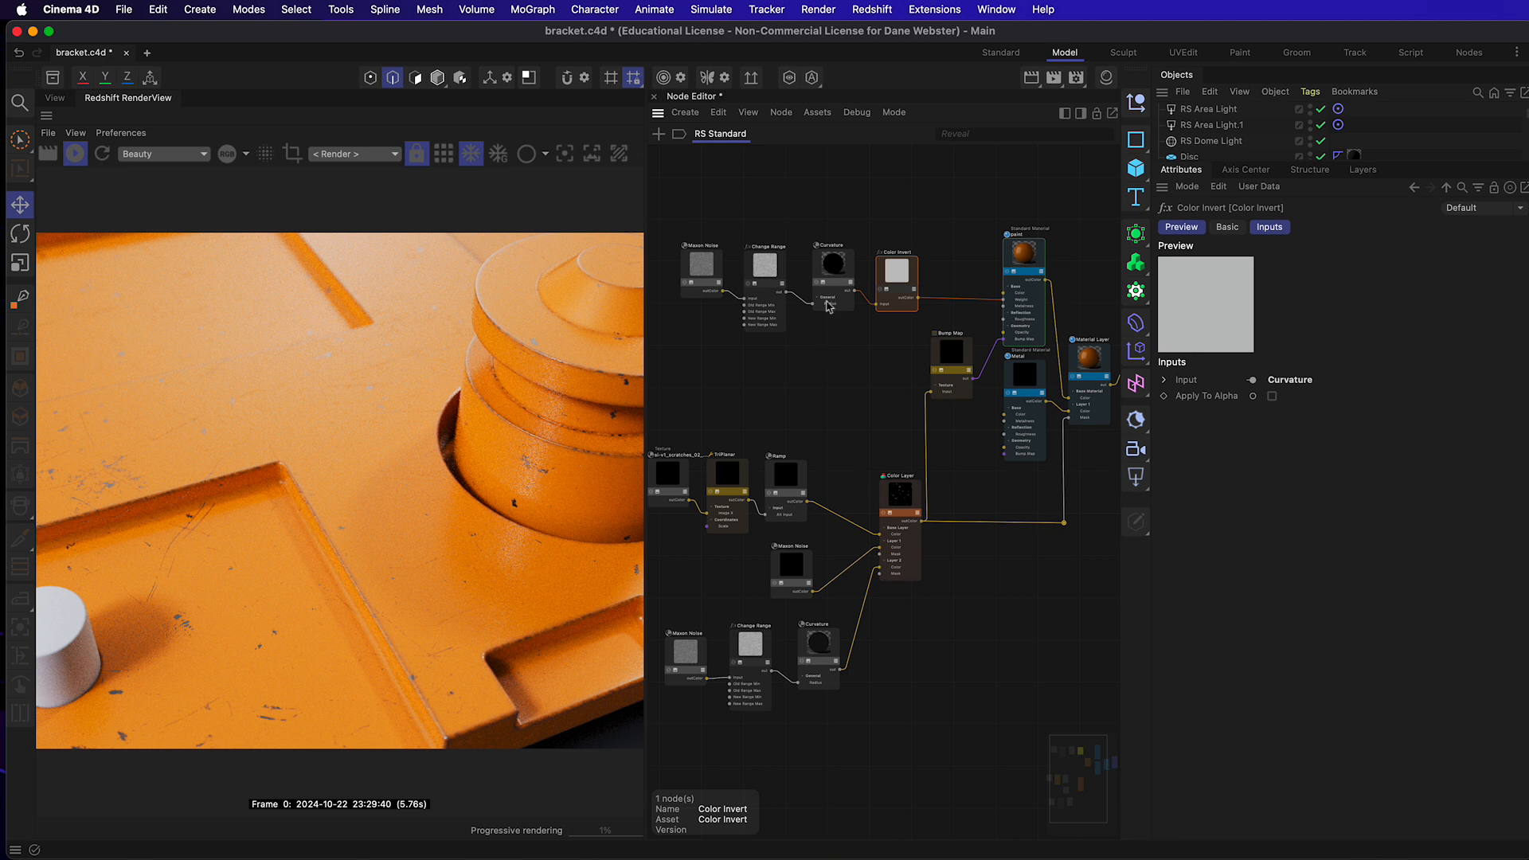
Step: Try a New Range Max of 5 on the Change Range node feeding the concave Curvature
click(741, 277)
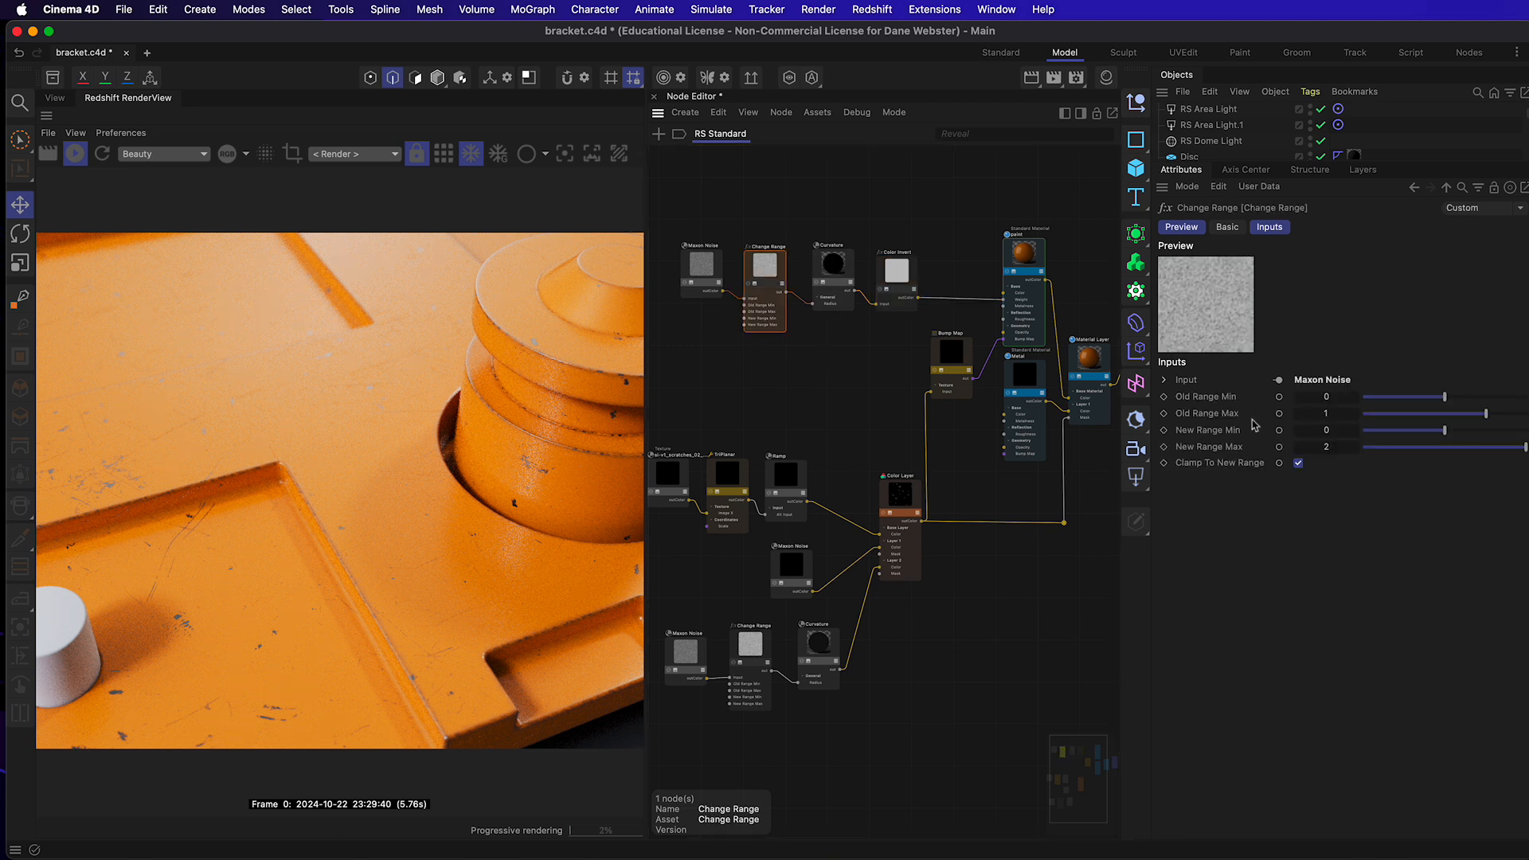
double_click(1336, 447)
key(Return)
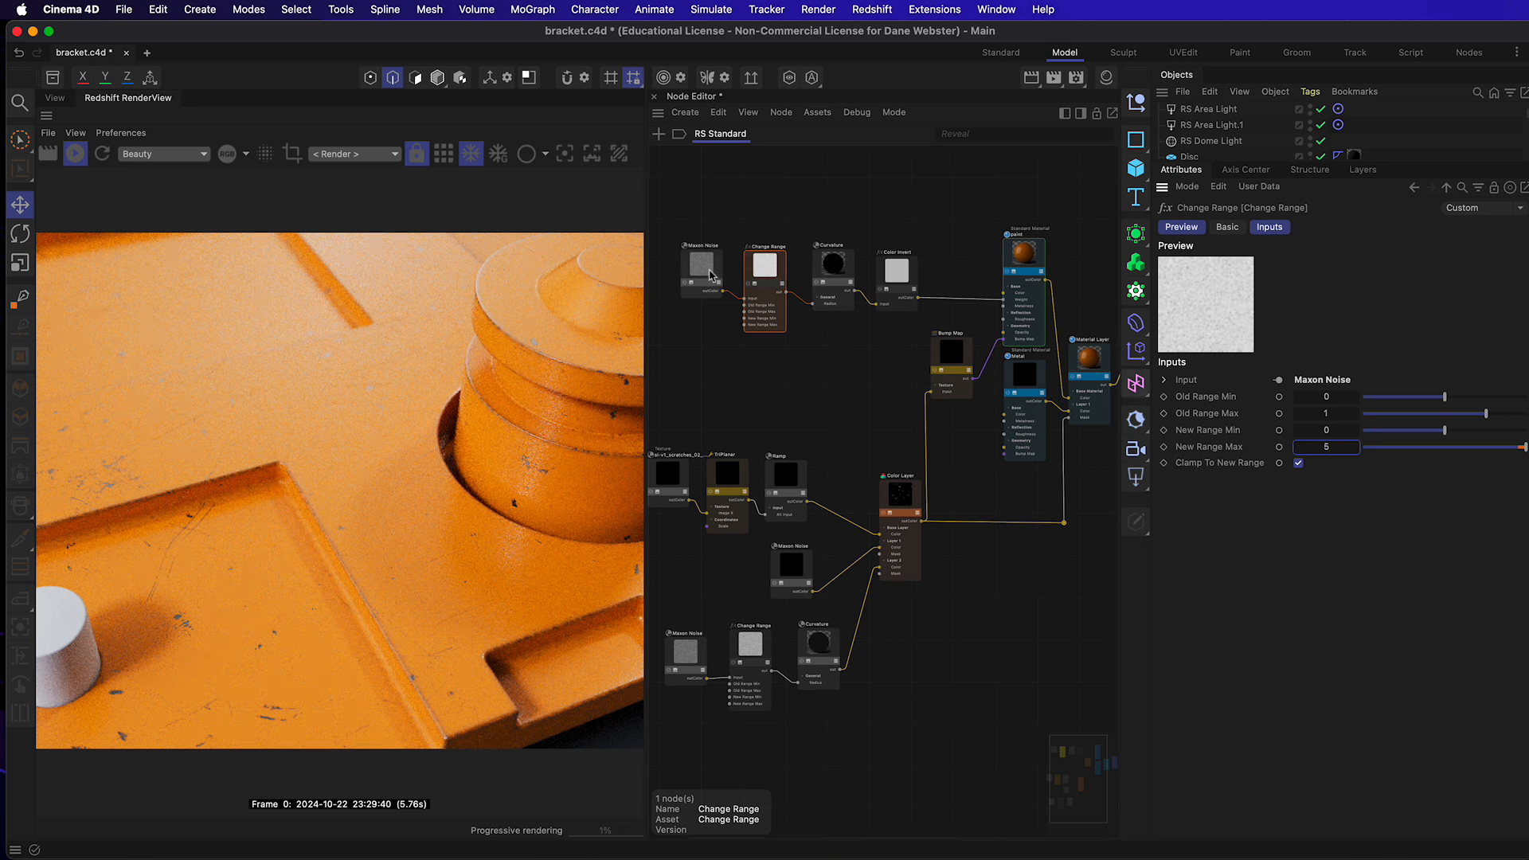
Step: Return the New Range Max of the concave Curvature's Change Range node to 2
click(711, 274)
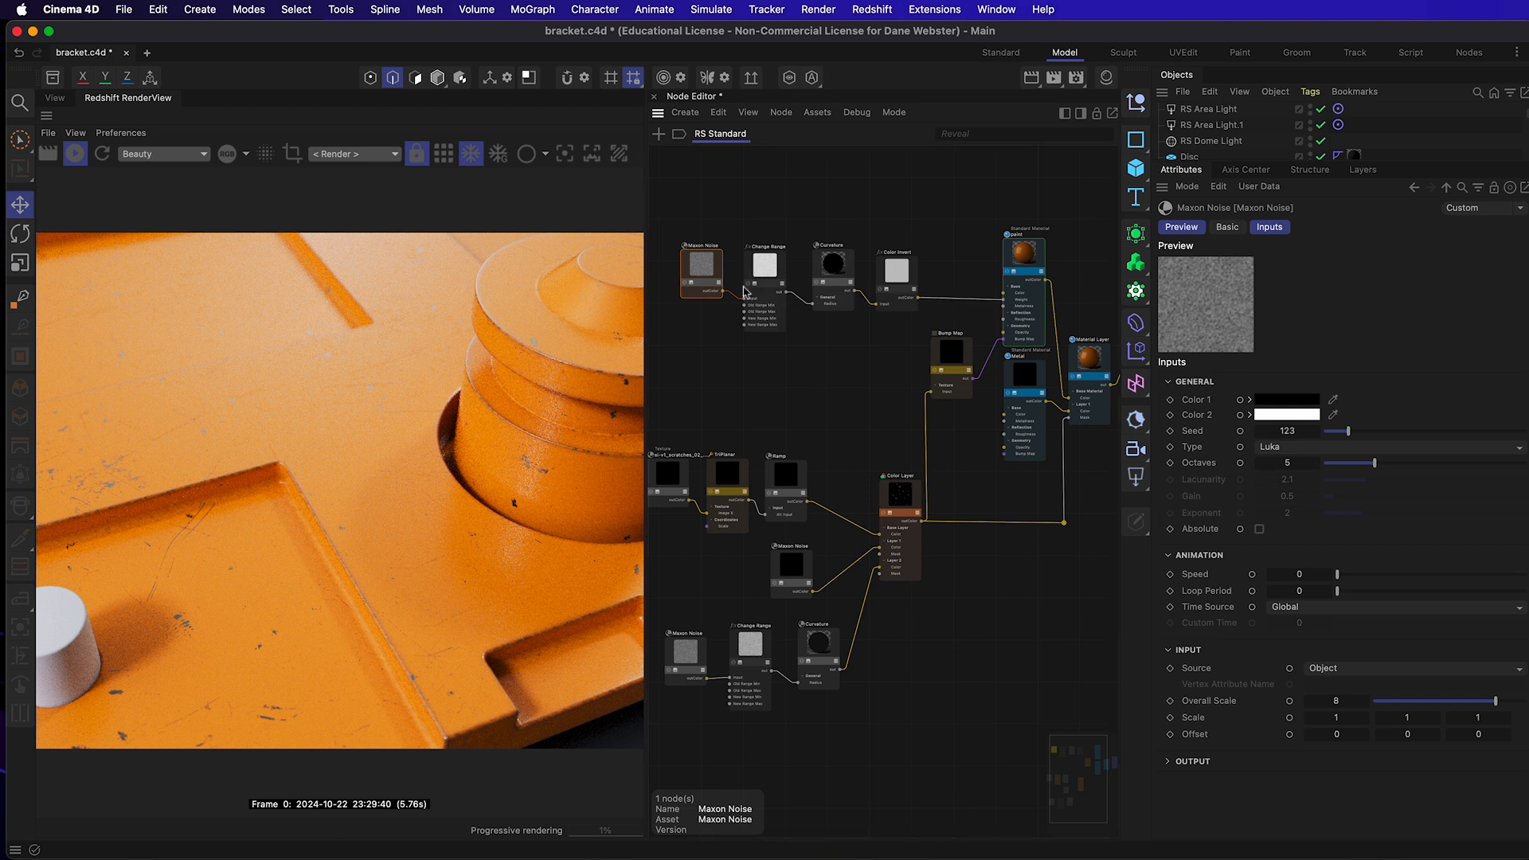
click(763, 275)
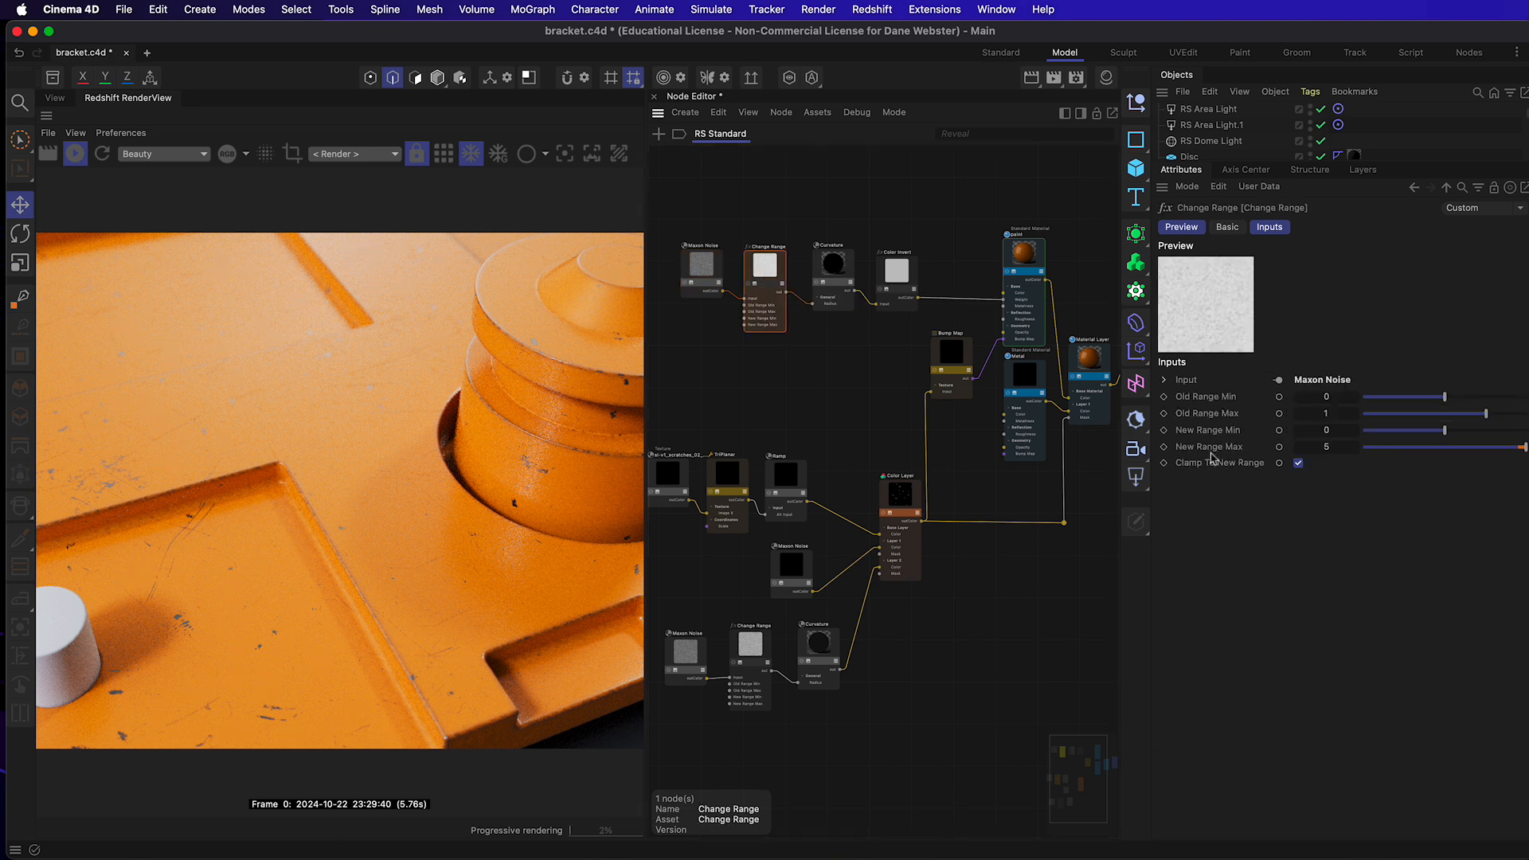
click(1347, 449)
key(Return)
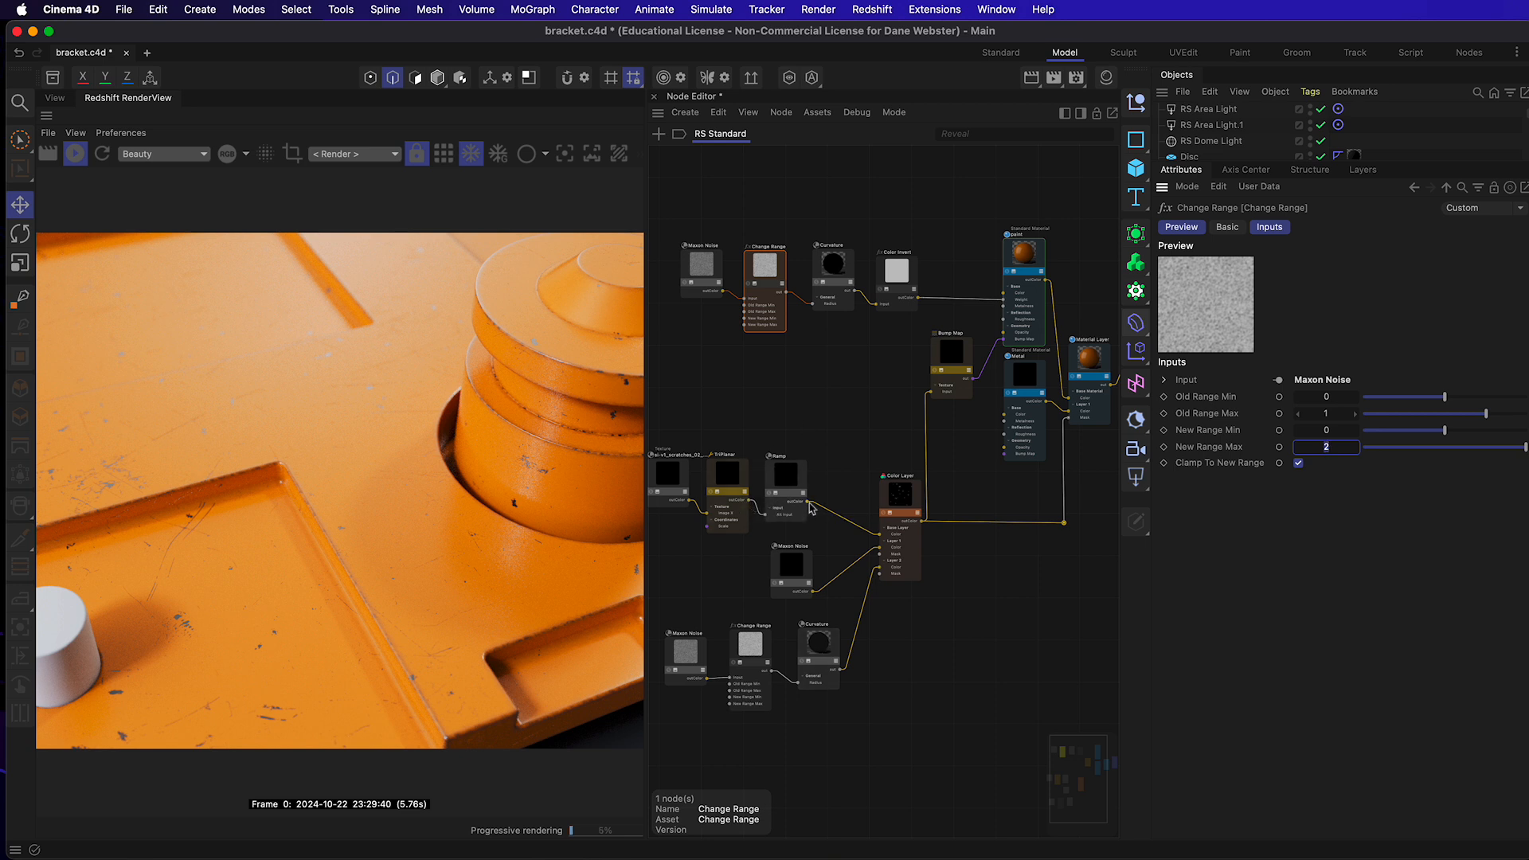
Step: Try connecting the scratch texture's Ramp output to the paint Standard Material as well
mouse_move(810, 503)
mouse_down()
mouse_move(832, 317)
mouse_move(976, 306)
mouse_move(1010, 327)
mouse_up()
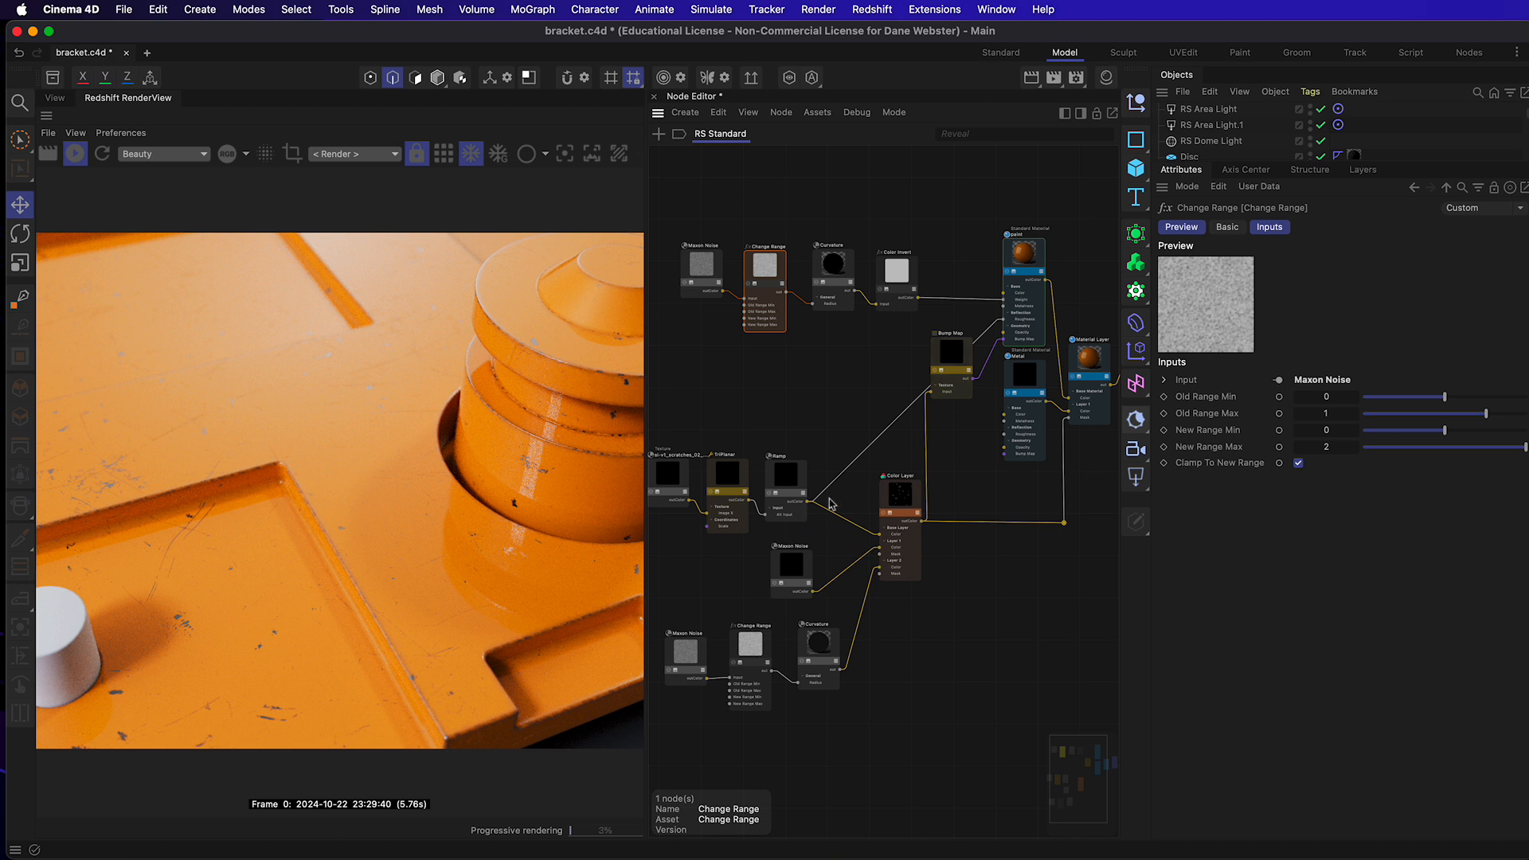
key(super+z)
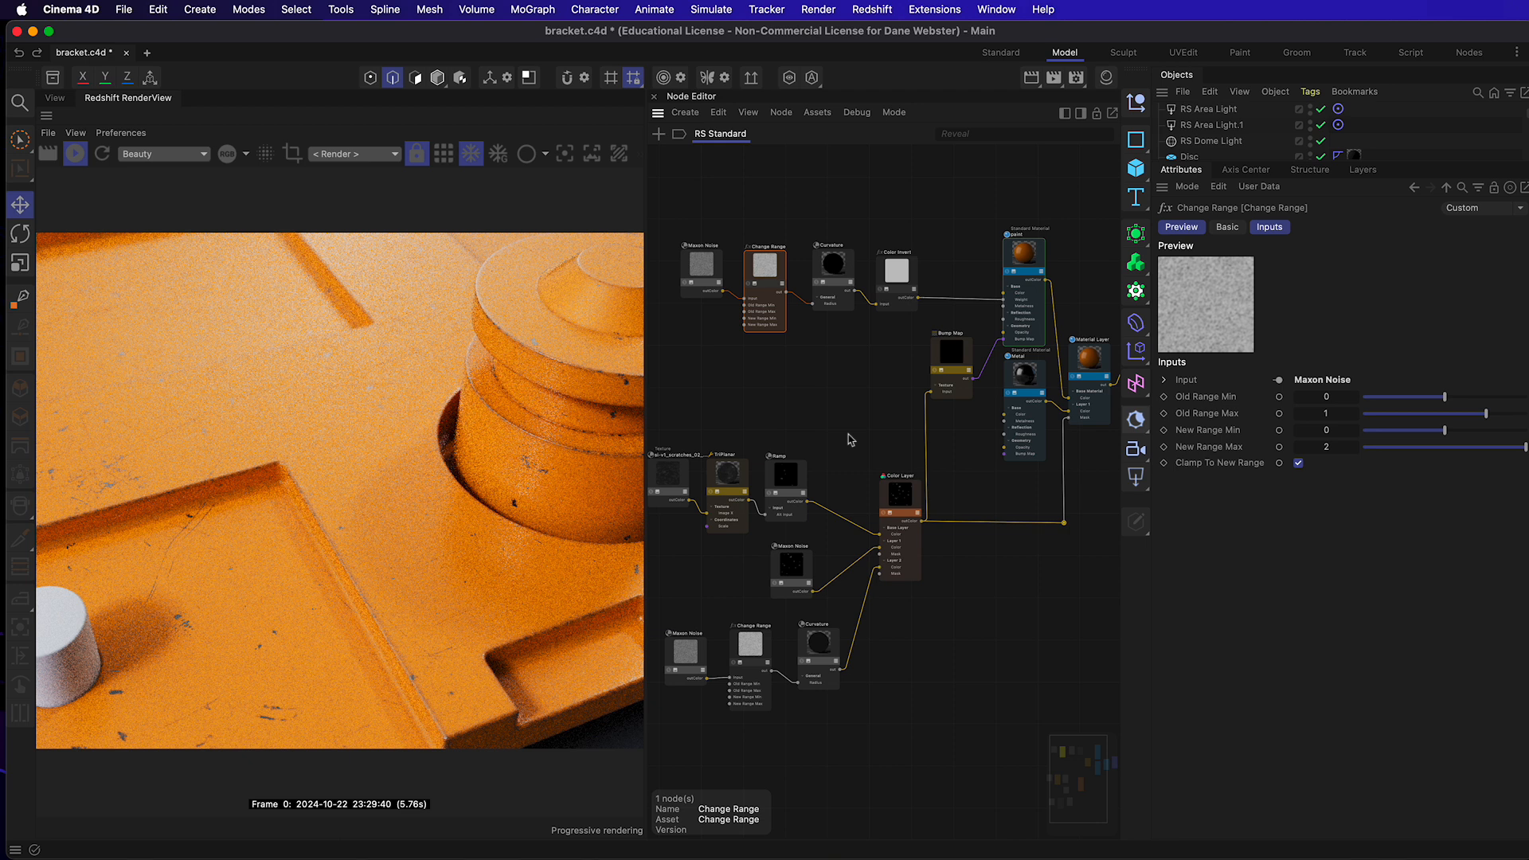
Step: Close the Node Editor and switch the perspective viewport to RS Camera.1
click(655, 97)
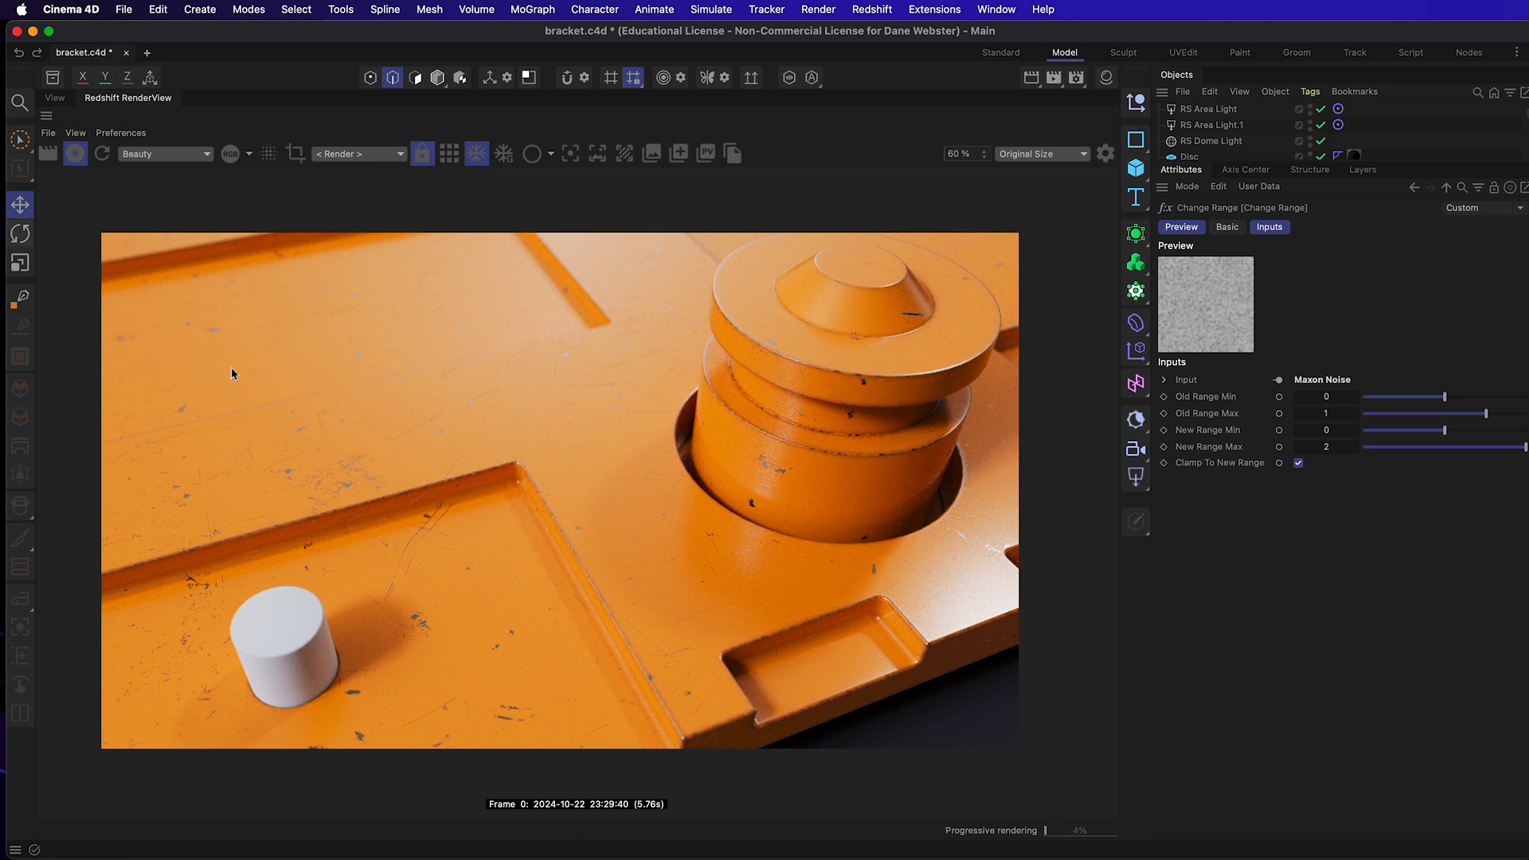
click(57, 98)
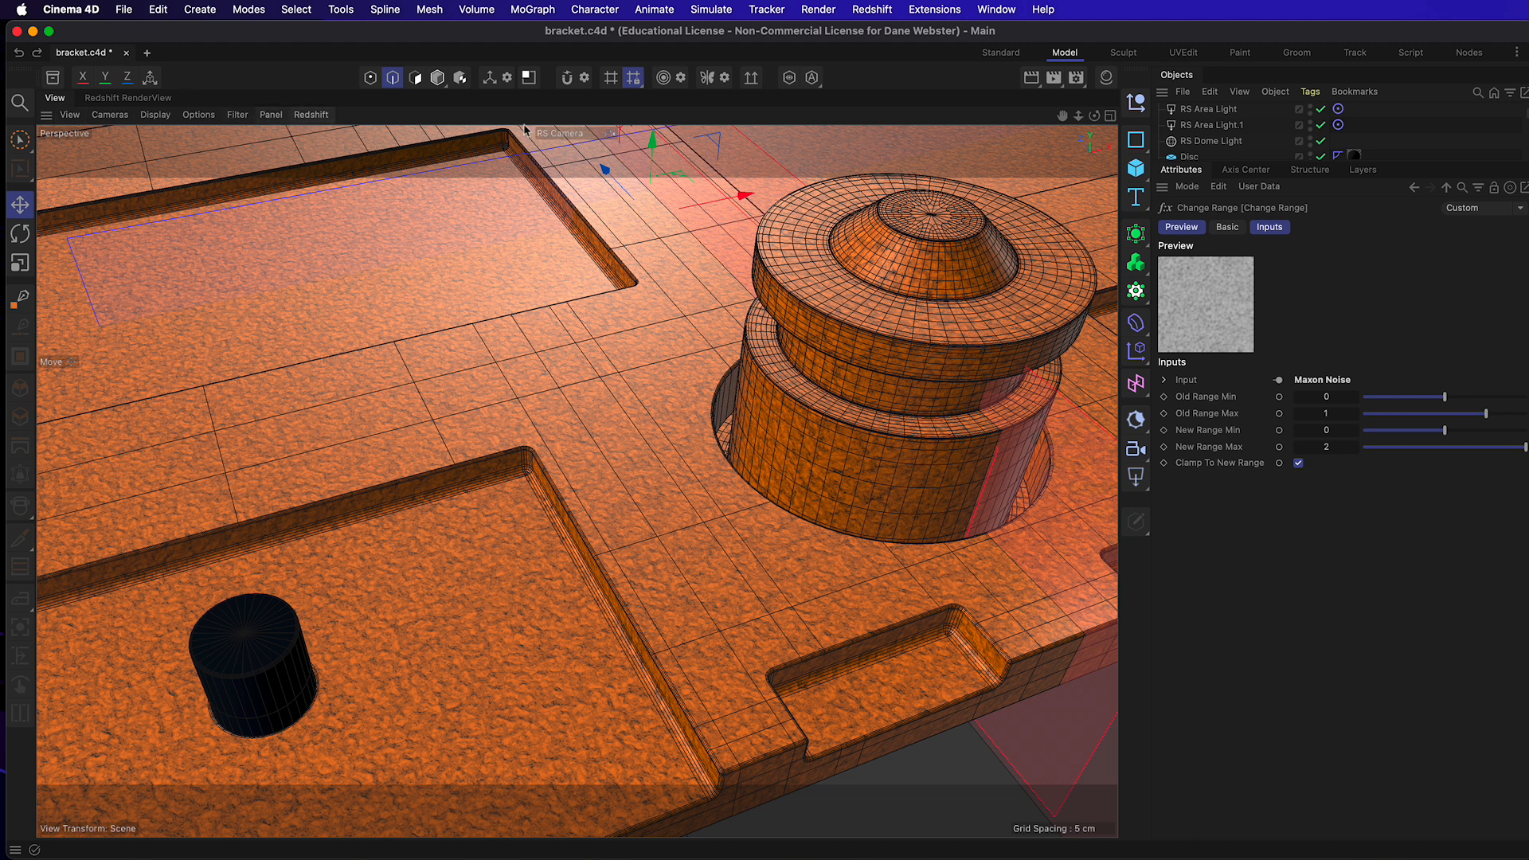
click(557, 135)
click(589, 166)
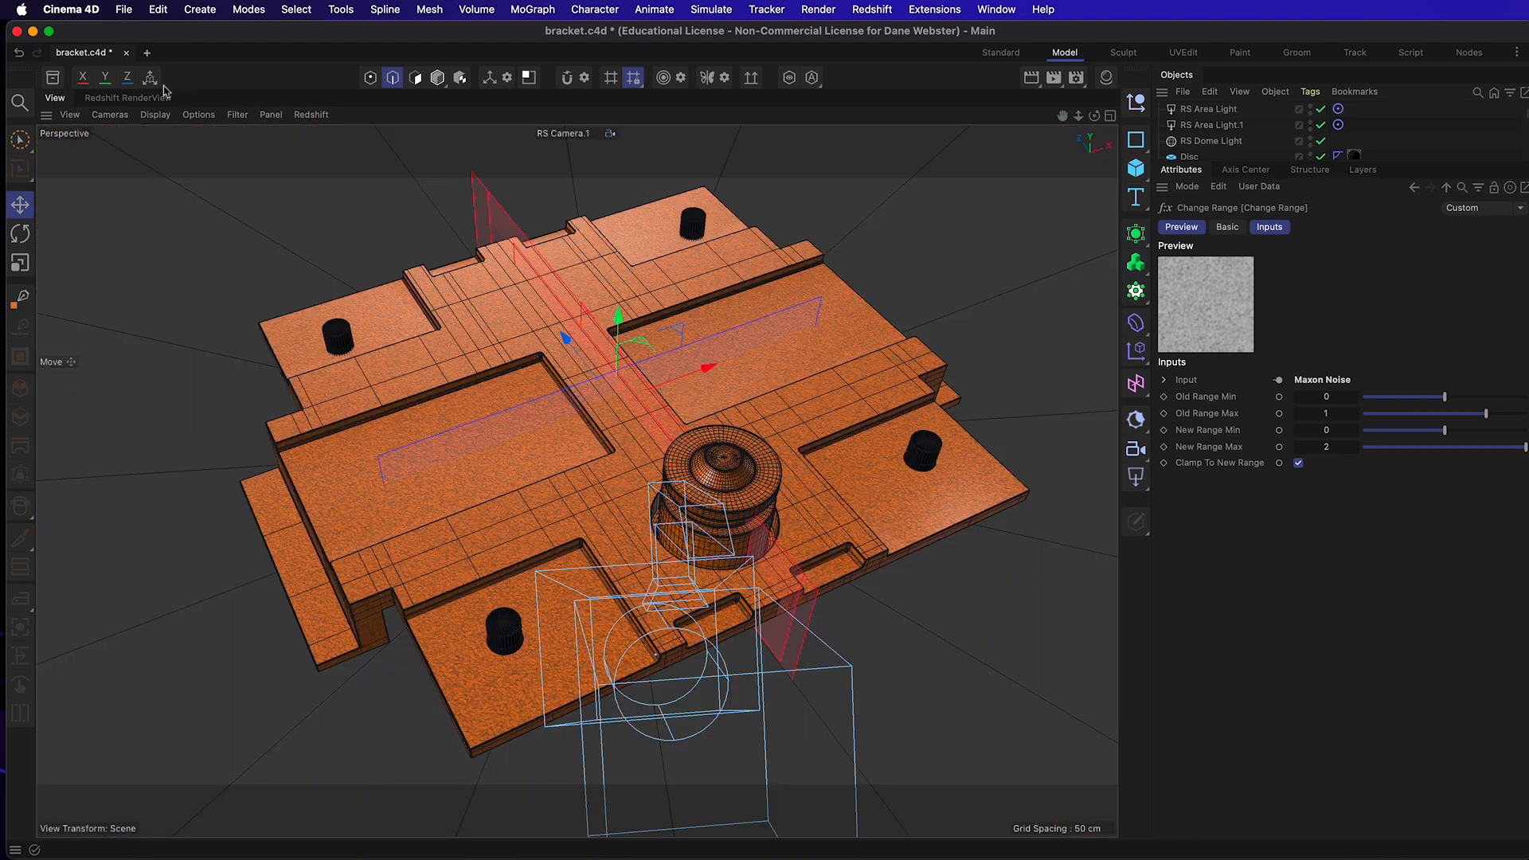
Step: Restart the interactive Redshift render to show the whole bracket from RS Camera.1
click(150, 100)
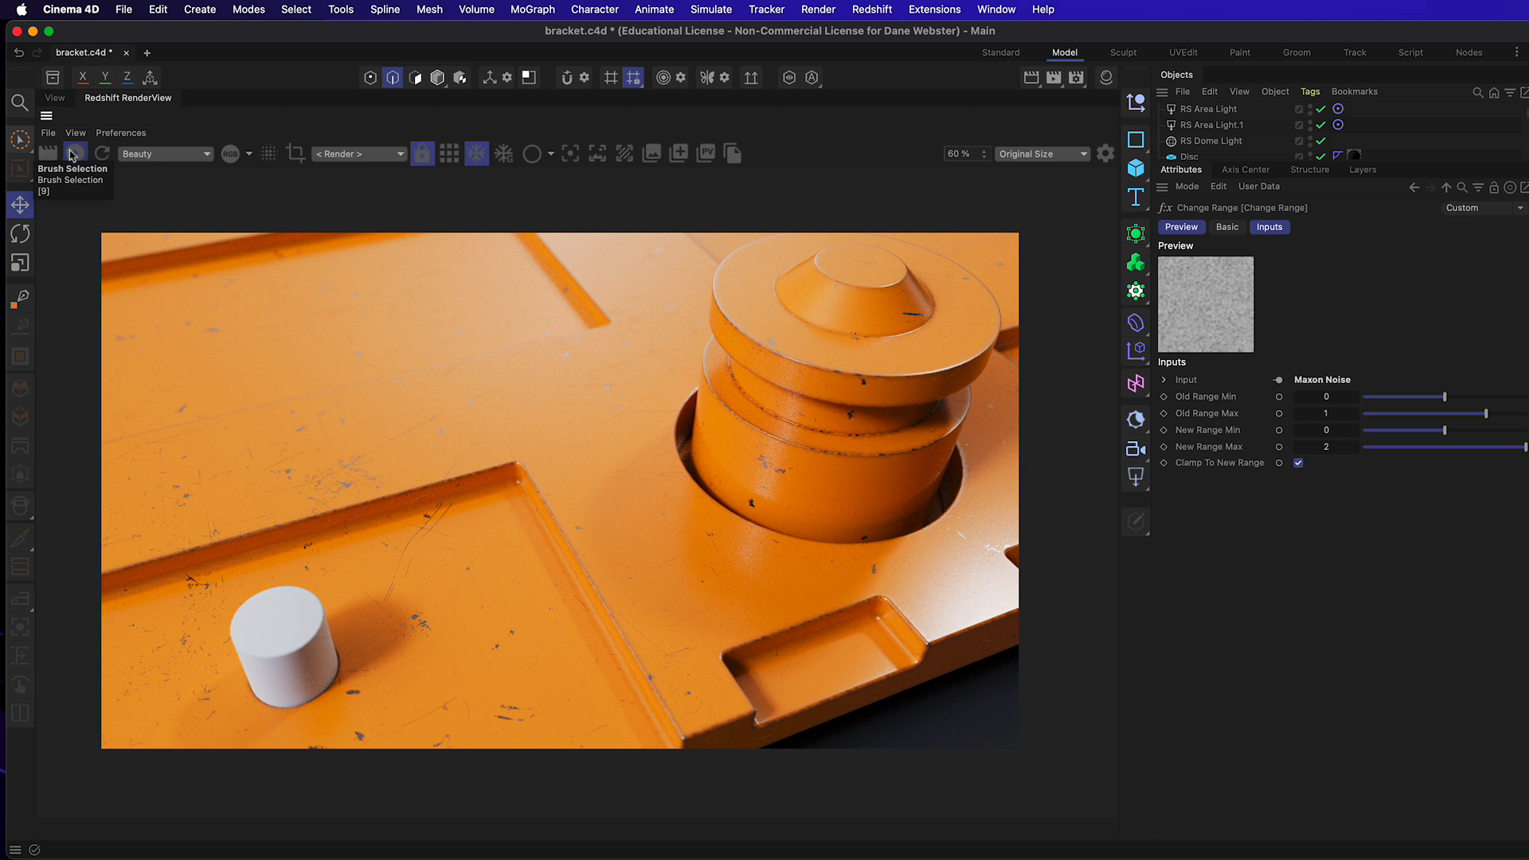
click(73, 154)
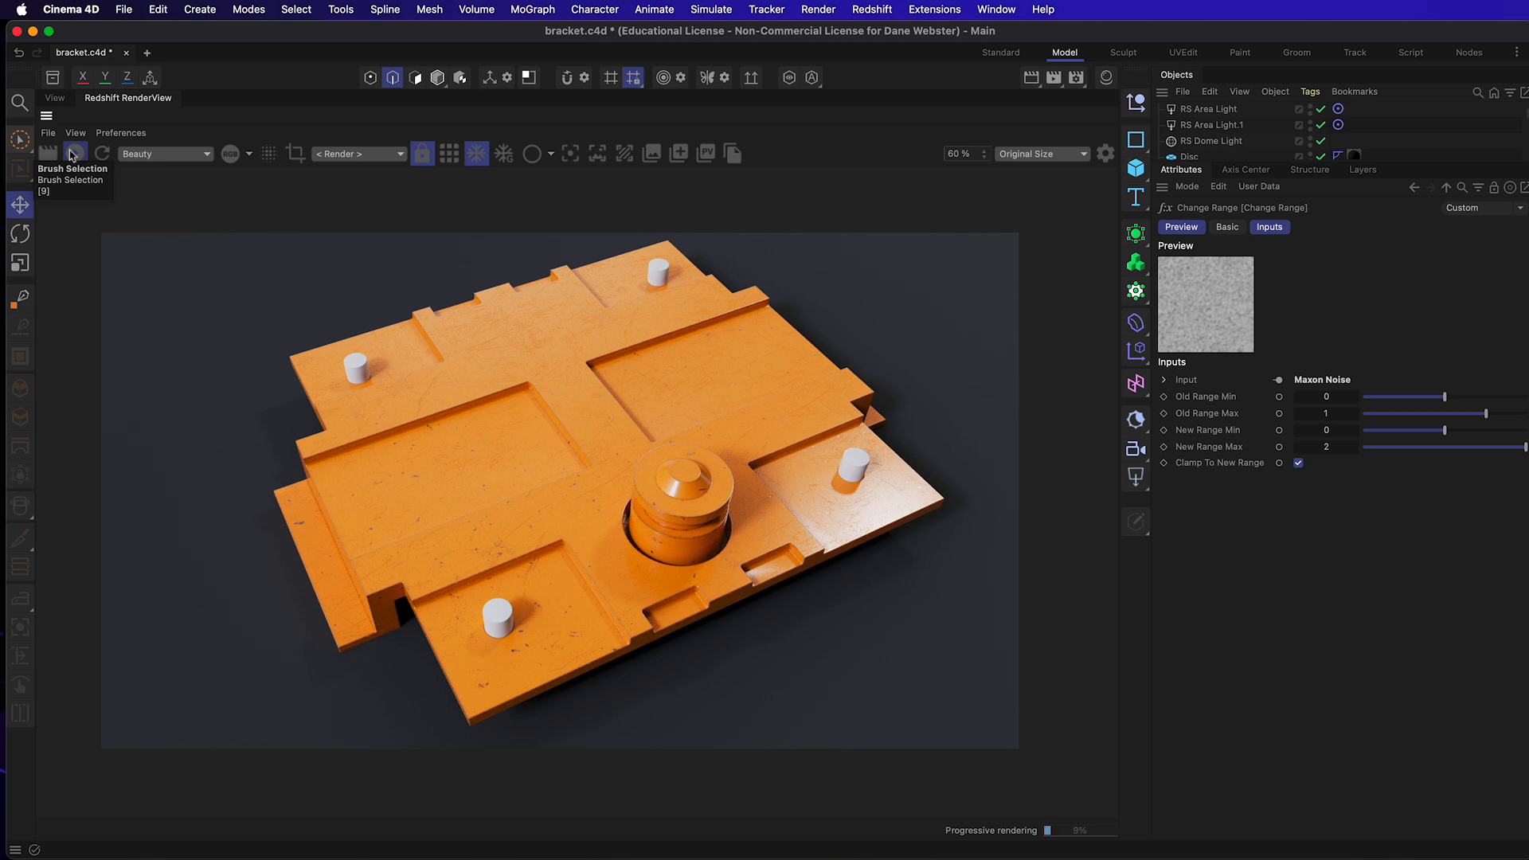
click(73, 153)
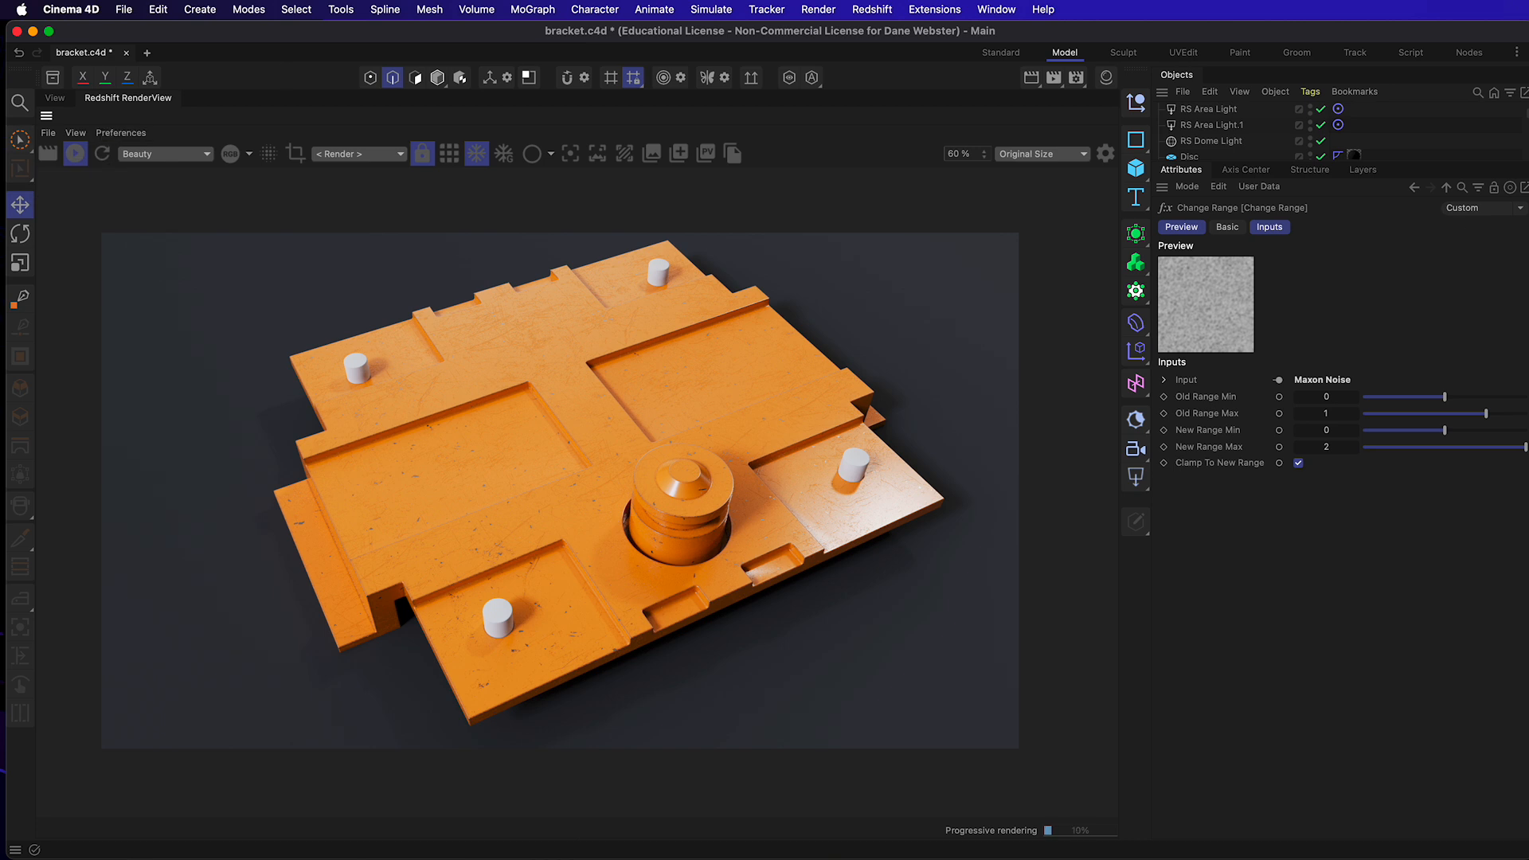